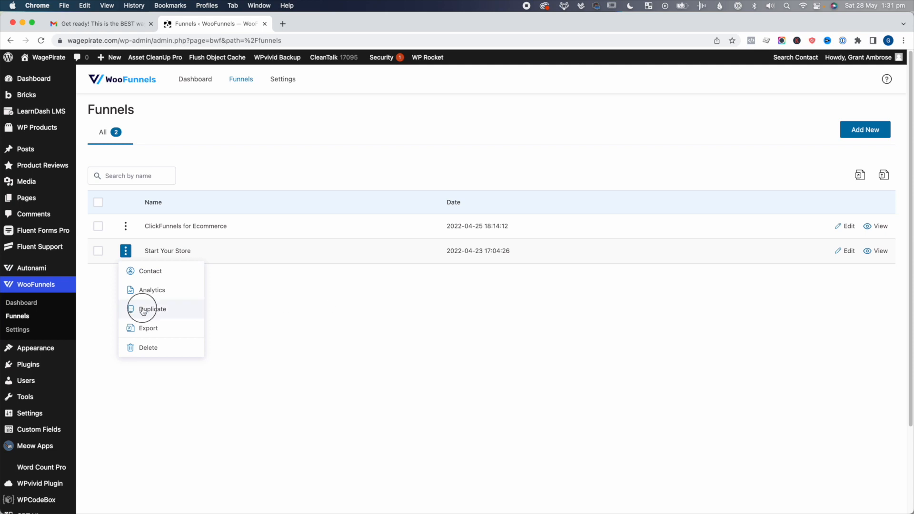
Open the duplicated Start Your Store funnel and rename it "TOC - Pre-registration"
{"action": "left_click", "coordinate": [179, 228]}
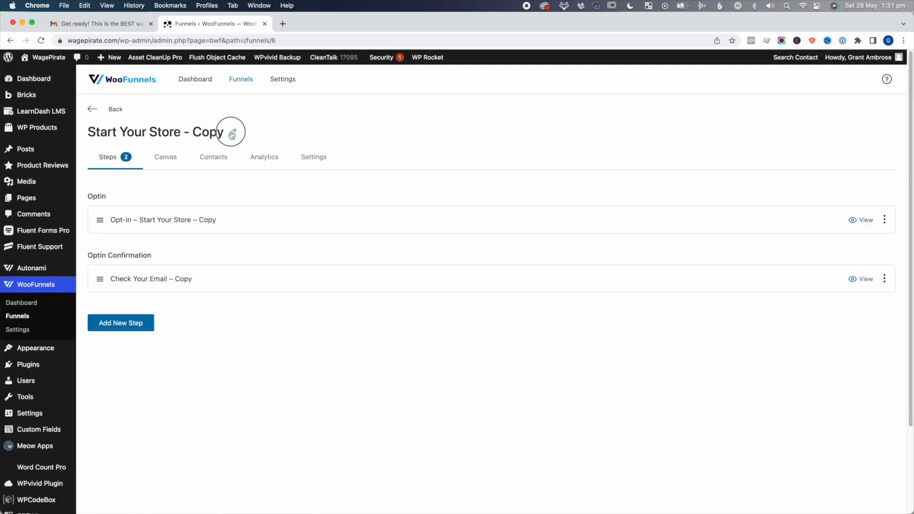
{"action": "left_click", "coordinate": [233, 132]}
{"action": "left_click", "coordinate": [369, 246]}
{"action": "triple_click", "coordinate": [370, 249]}
{"action": "type", "text": "TOC - Pre-reg"}
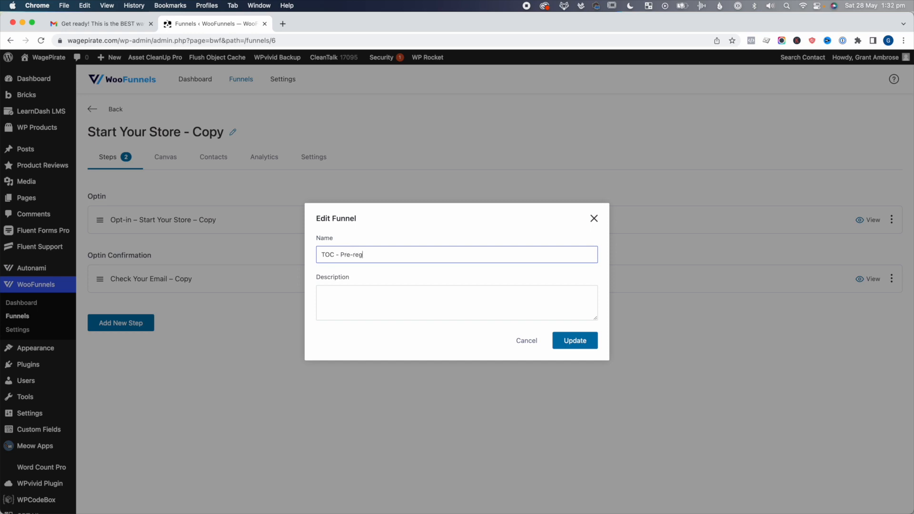
{"action": "type", "text": "istration"}
{"action": "key", "text": "Return"}
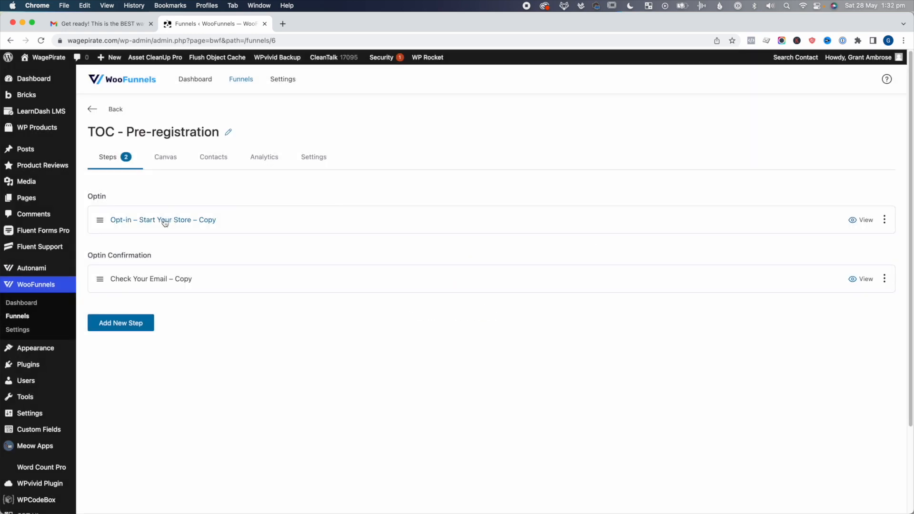
Rename the copied opt-in page "Opt-in - TOC - Pre-registration" and set its URL slug to "opt-in-TOC - Pre-registration"
{"action": "left_click", "coordinate": [181, 229], "text": "super"}
{"action": "left_click", "coordinate": [178, 277], "text": "super"}
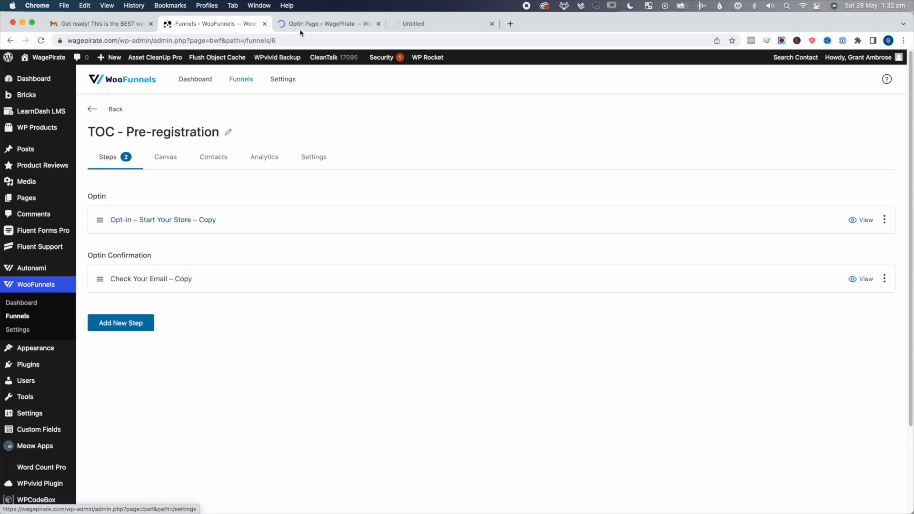
{"action": "left_click", "coordinate": [305, 24]}
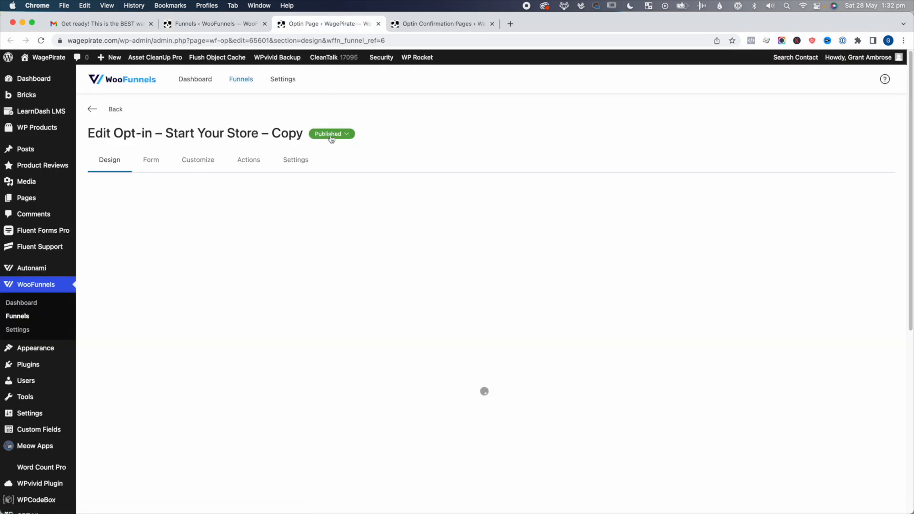
{"action": "left_click", "coordinate": [330, 135]}
{"action": "left_click", "coordinate": [315, 152]}
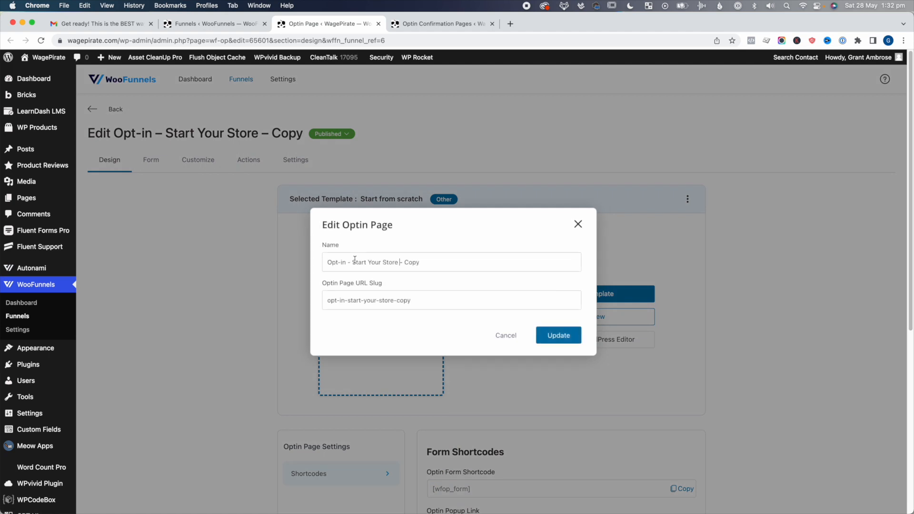
{"action": "left_click_drag", "start_coordinate": [354, 262], "coordinate": [461, 266]}
{"action": "type", "text": "TOC - Pre-registration"}
{"action": "left_click_drag", "start_coordinate": [348, 301], "coordinate": [432, 300]}
{"action": "type", "text": "TOC - Pre-registration"}
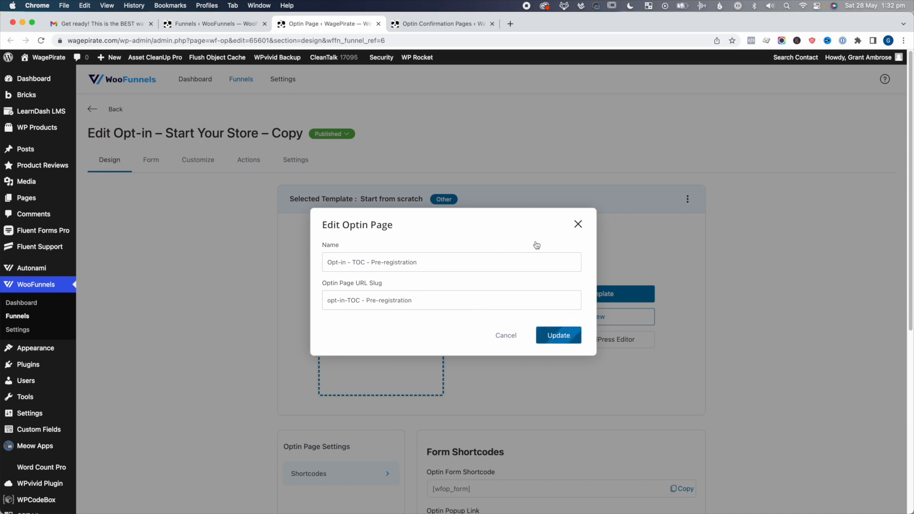
Rename the confirmation page "Check Your Email - TOC - Pre-registration" and replace "copy" in its URL slug with "TOC - Pre-registration"
{"action": "left_click", "coordinate": [454, 21]}
{"action": "left_click", "coordinate": [285, 136]}
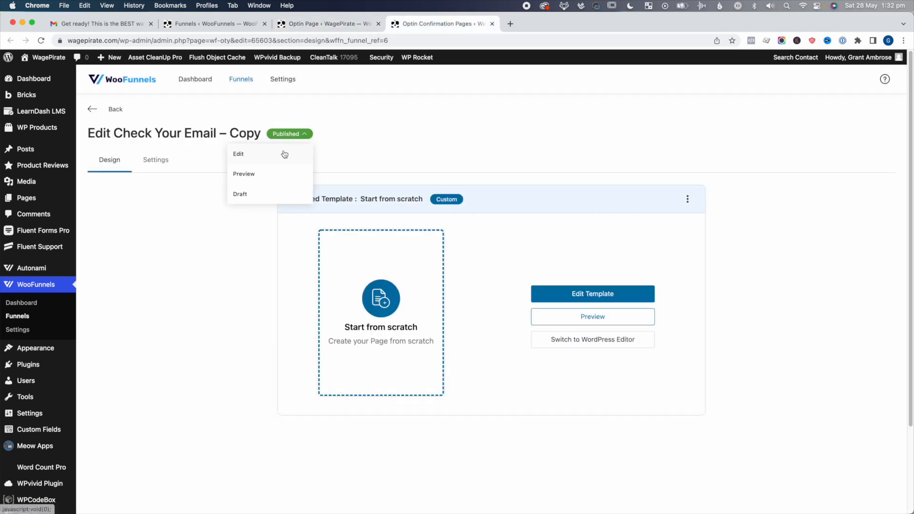
{"action": "left_click", "coordinate": [285, 151]}
{"action": "double_click", "coordinate": [391, 270]}
{"action": "type", "text": "TOC - Pre-registration"}
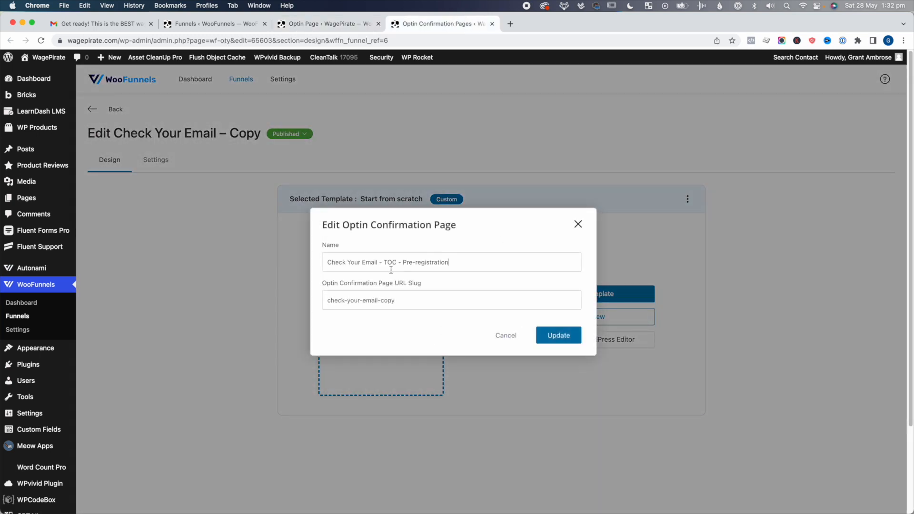
{"action": "double_click", "coordinate": [387, 300]}
{"action": "type", "text": "TOC - Pre-registration"}
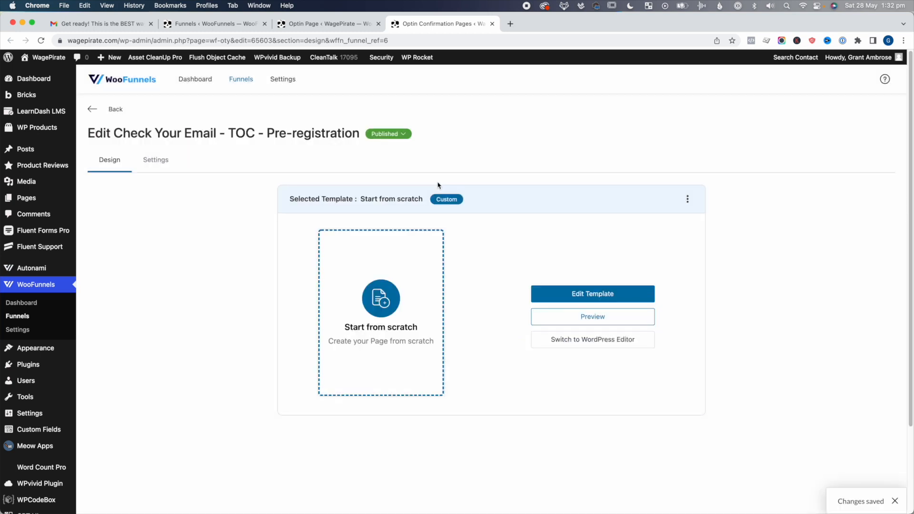
Refresh the funnel's step list and open the Opt-in – TOC – Pre-registration page on the front end
{"action": "key", "text": "super+w"}
{"action": "key", "text": "super+w"}
{"action": "key", "text": "super+r"}
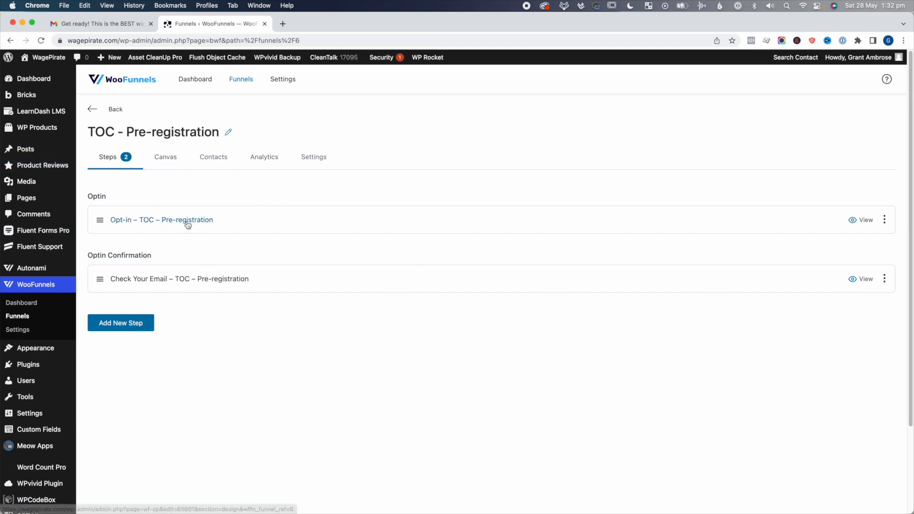
{"action": "left_click", "coordinate": [168, 221]}
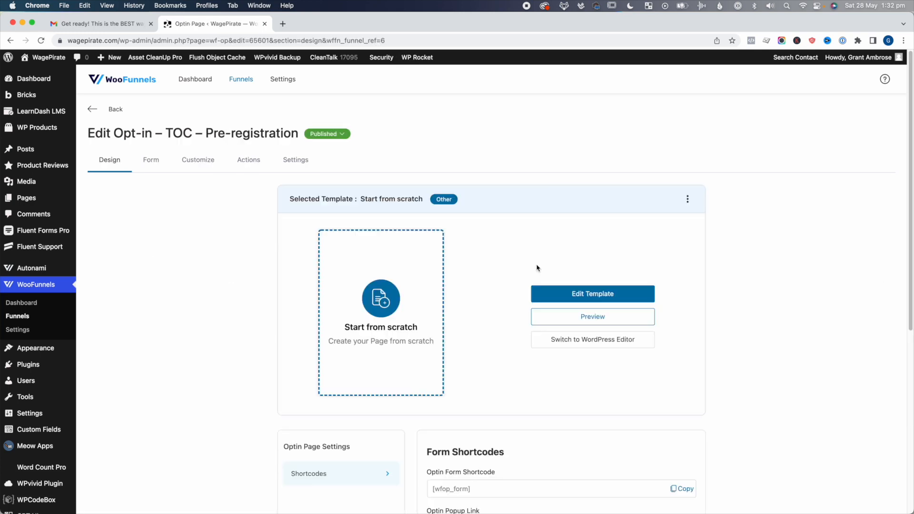
{"action": "left_click", "coordinate": [576, 299]}
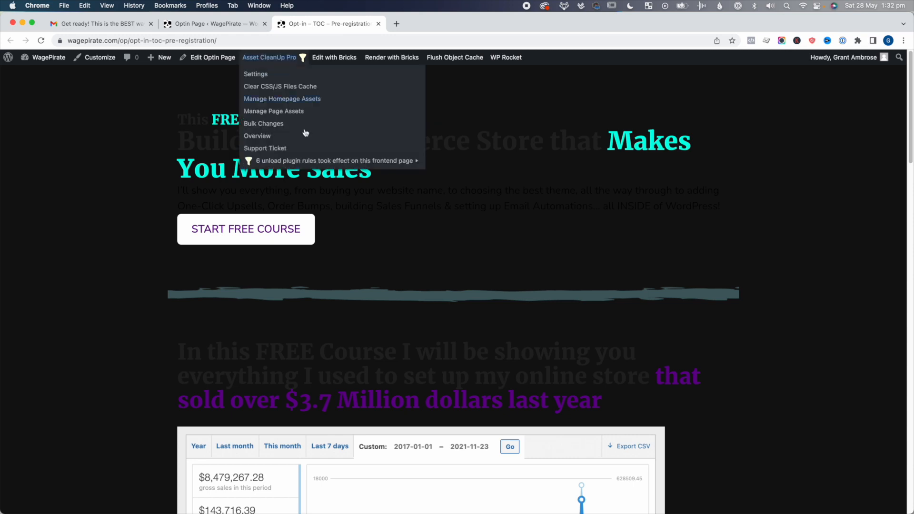
Open the opt-in page in the WordPress editor and enable the Template panel in the editor preferences
{"action": "left_click", "coordinate": [226, 27]}
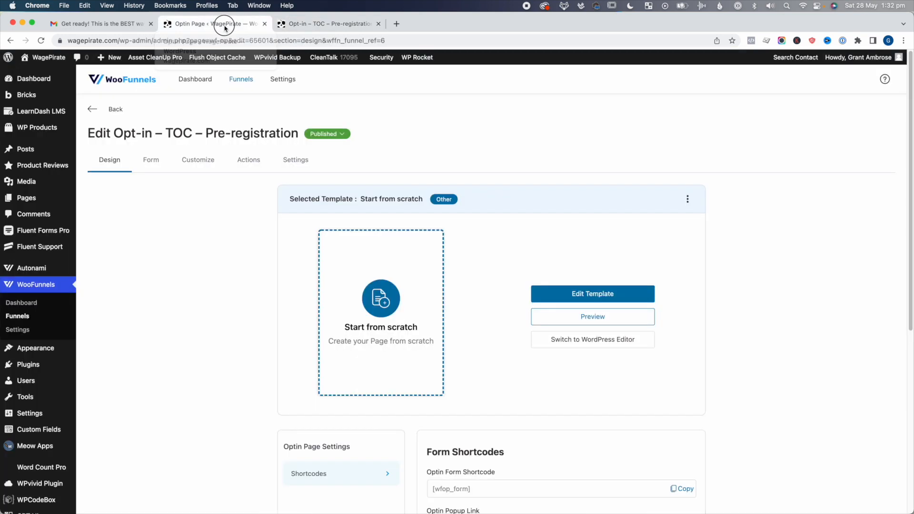
{"action": "left_click", "coordinate": [582, 294]}
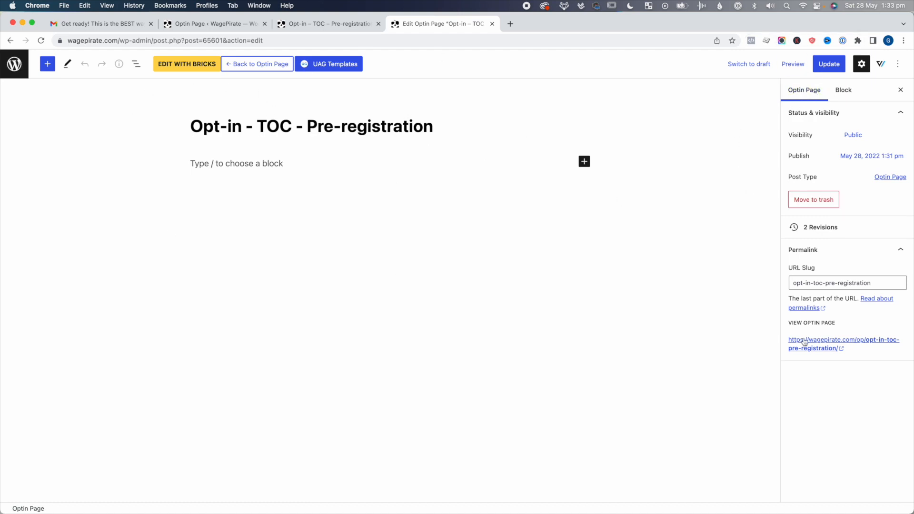
{"action": "left_click", "coordinate": [899, 64]}
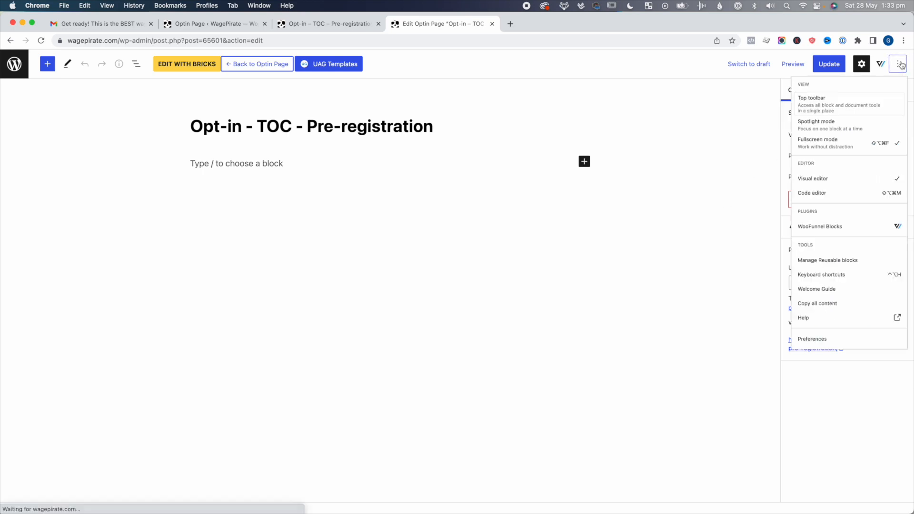
{"action": "left_click", "coordinate": [798, 389]}
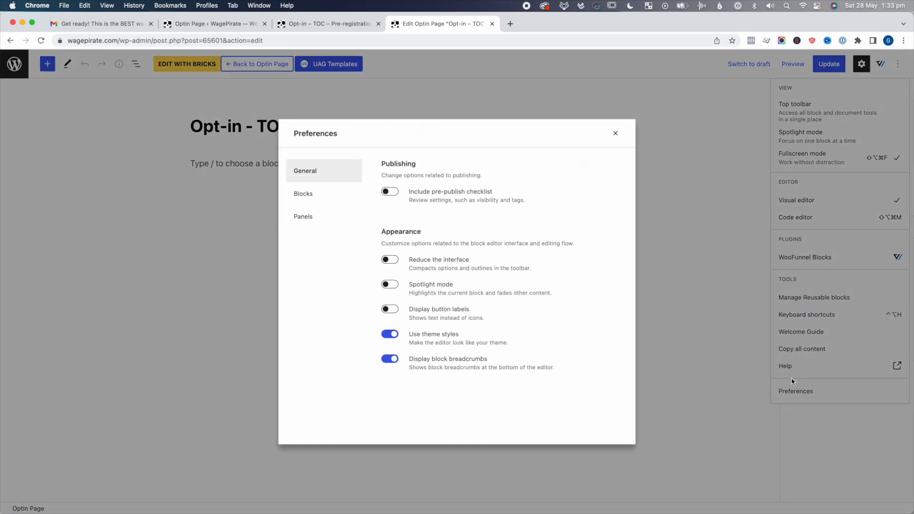
{"action": "left_click", "coordinate": [310, 215]}
{"action": "left_click", "coordinate": [391, 209]}
{"action": "left_click", "coordinate": [616, 133]}
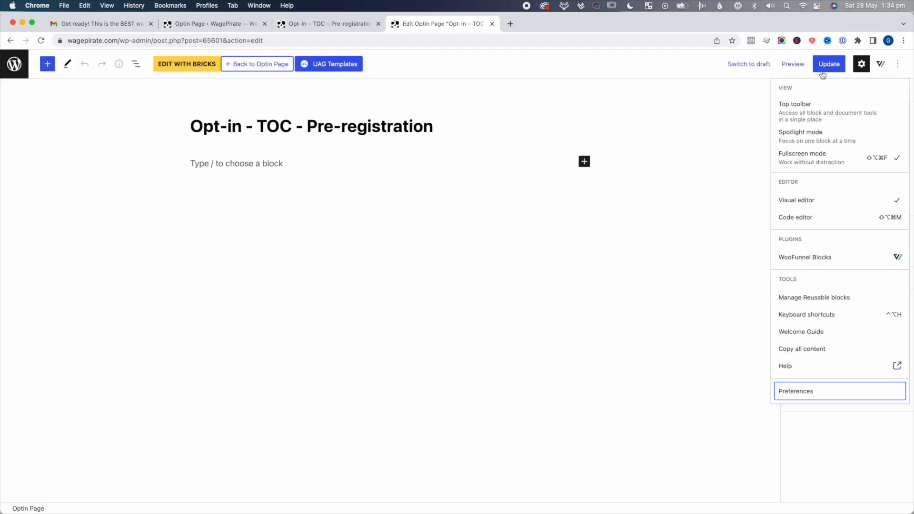
Choose Default Template as the opt-in page's template and update the page
{"action": "left_click", "coordinate": [859, 66]}
{"action": "left_click", "coordinate": [860, 64]}
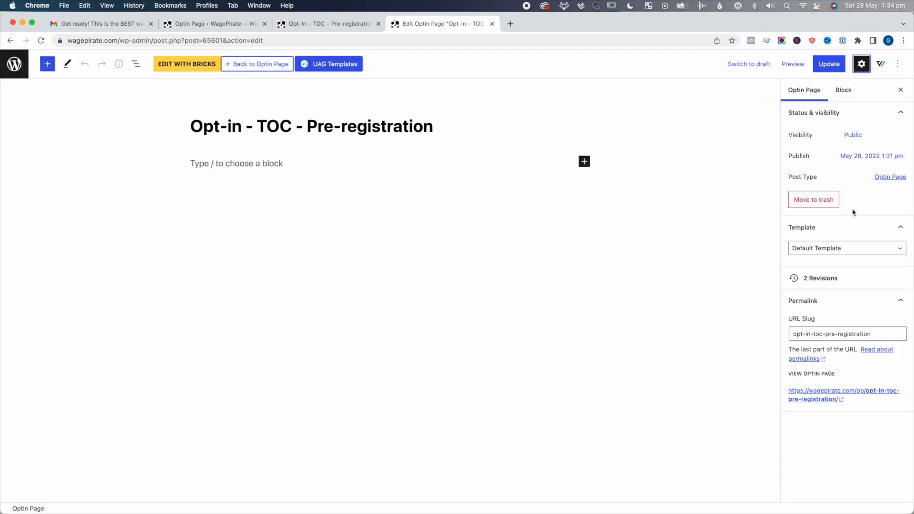
{"action": "left_click", "coordinate": [817, 252]}
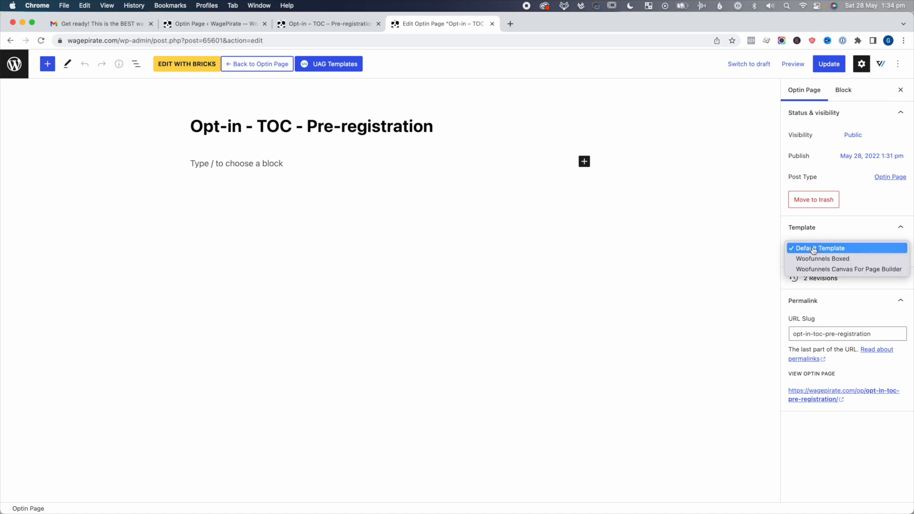
{"action": "left_click", "coordinate": [818, 251]}
{"action": "left_click", "coordinate": [830, 63]}
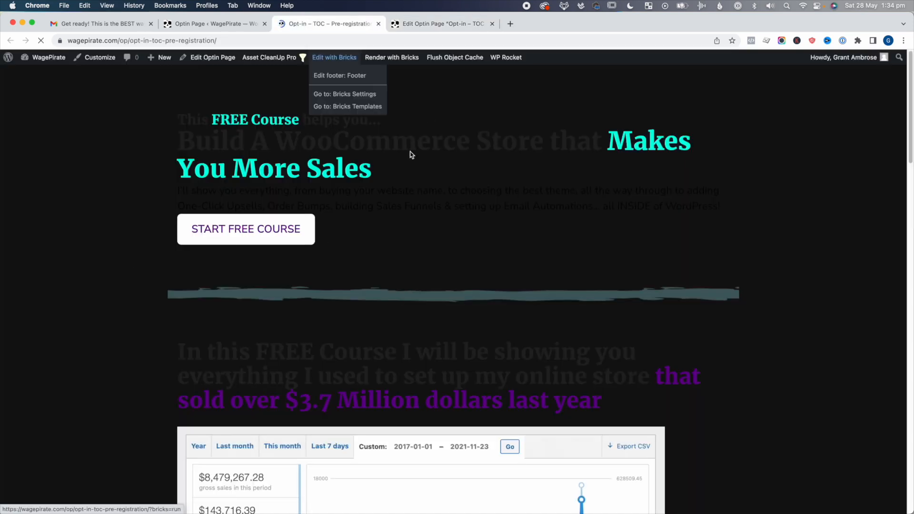
Save the opt-in page in the Bricks editor and view it on the front end
{"action": "left_click", "coordinate": [336, 58]}
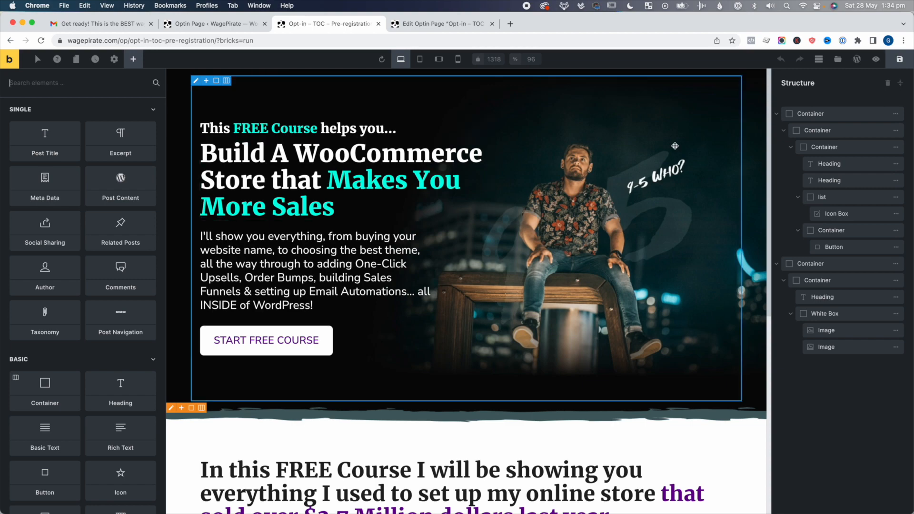
{"action": "left_click", "coordinate": [909, 62]}
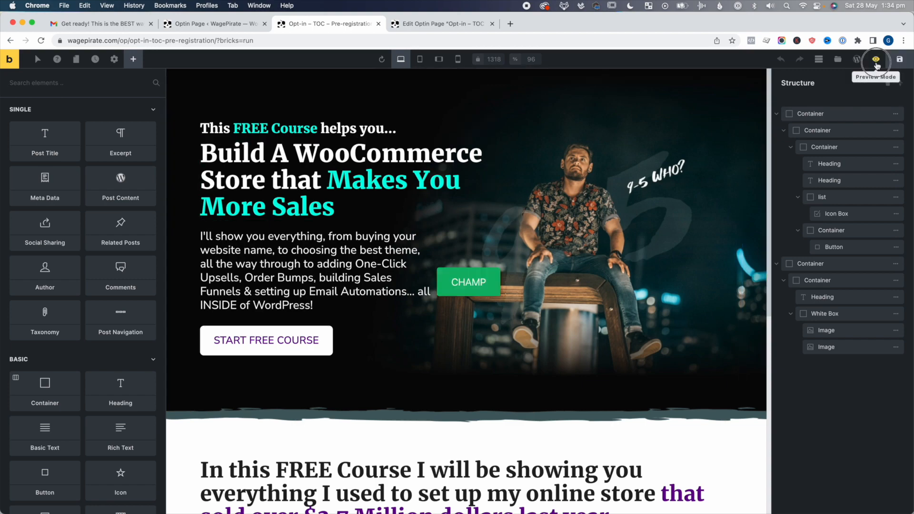
{"action": "left_click", "coordinate": [875, 59]}
{"action": "left_click", "coordinate": [861, 59]}
Examine the published opt-in page down to its footer and the list of plugins Asset CleanUp Pro unloads on it
{"action": "scroll", "coordinate": [220, 321], "scroll_direction": "down", "scroll_amount": 20}
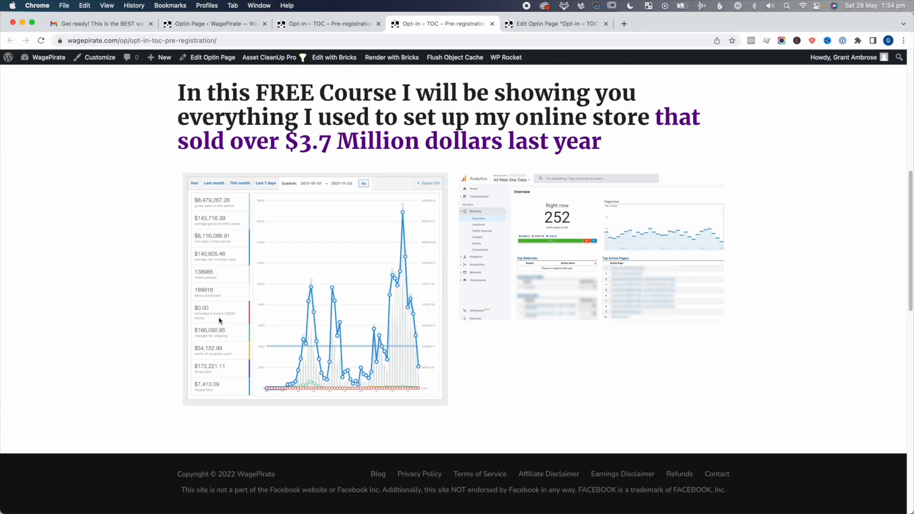
{"action": "scroll", "coordinate": [220, 321], "scroll_direction": "up", "scroll_amount": 20}
{"action": "scroll", "coordinate": [239, 346], "scroll_direction": "down", "scroll_amount": 5}
{"action": "scroll", "coordinate": [239, 346], "scroll_direction": "down", "scroll_amount": 15}
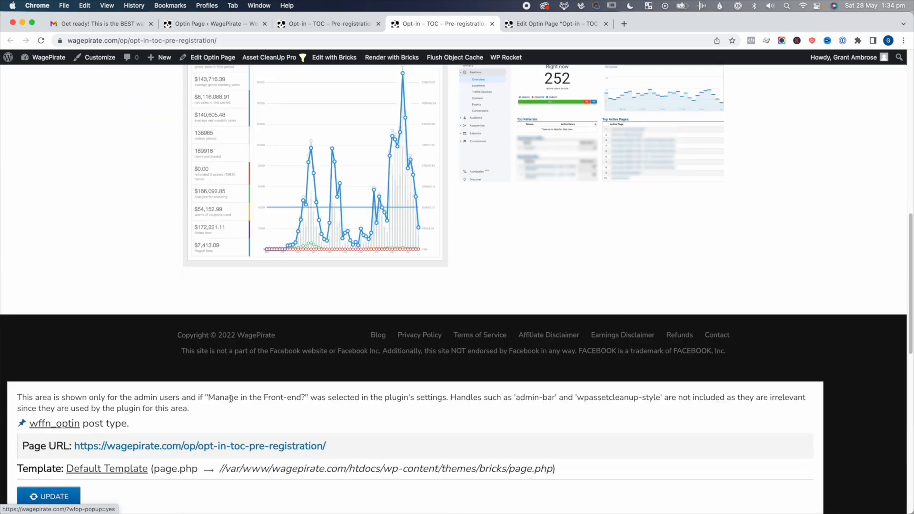
{"action": "left_click_drag", "start_coordinate": [313, 287], "coordinate": [81, 212]}
{"action": "left_click", "coordinate": [212, 263]}
{"action": "scroll", "coordinate": [214, 263], "scroll_direction": "down", "scroll_amount": 5}
{"action": "scroll", "coordinate": [242, 355], "scroll_direction": "up", "scroll_amount": 20}
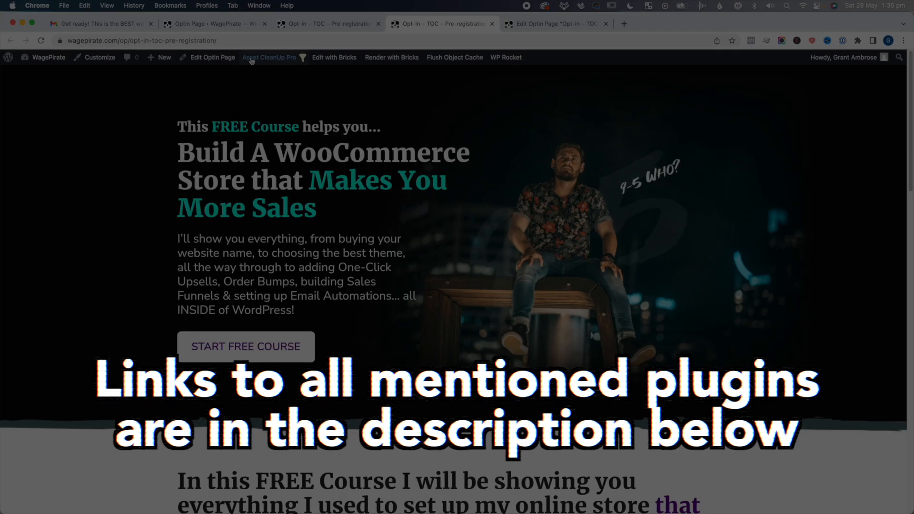
{"action": "mouse_move", "coordinate": [251, 59]}
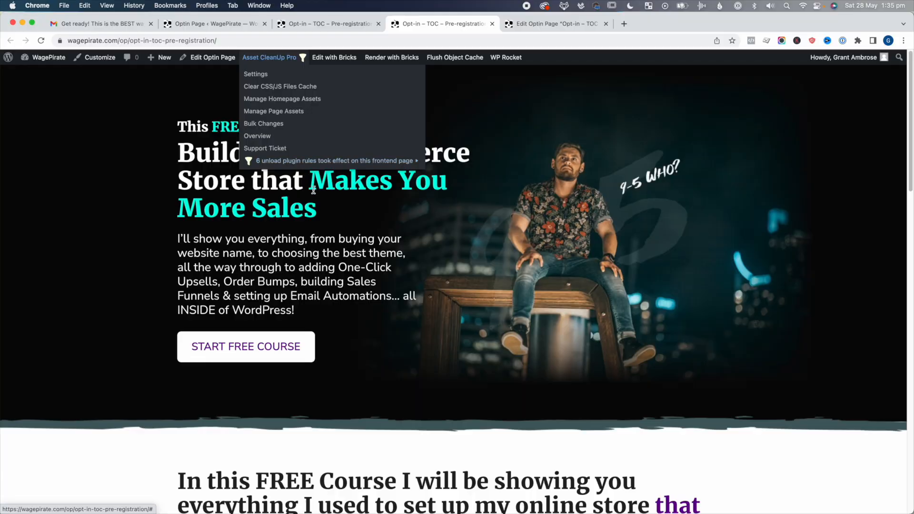
{"action": "mouse_move", "coordinate": [274, 158]}
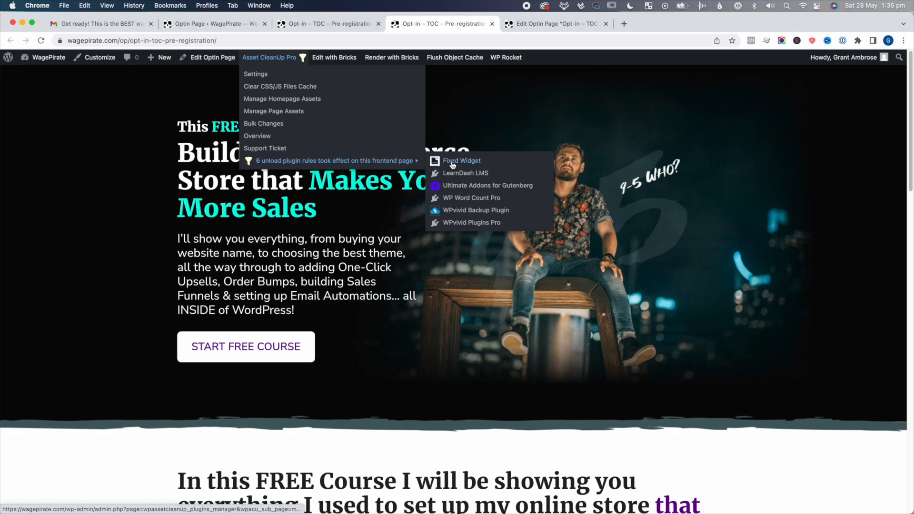
{"action": "scroll", "coordinate": [466, 290], "scroll_direction": "down", "scroll_amount": 6}
{"action": "scroll", "coordinate": [467, 289], "scroll_direction": "up", "scroll_amount": 6}
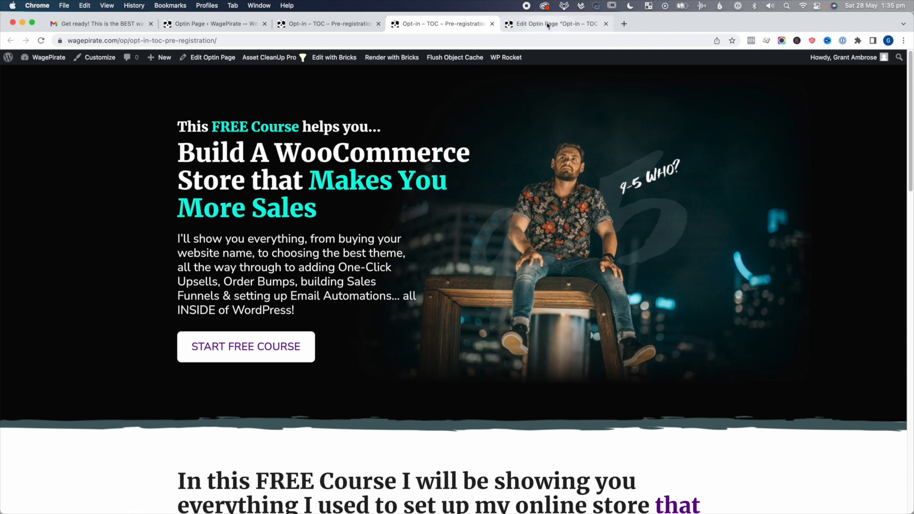
Reopen the published opt-in page for editing in Bricks
{"action": "left_click", "coordinate": [547, 24]}
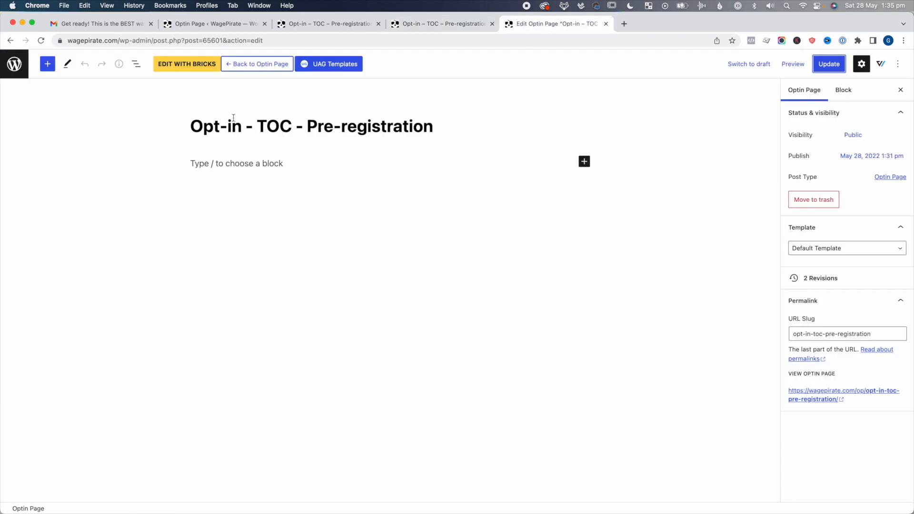
{"action": "left_click", "coordinate": [449, 29]}
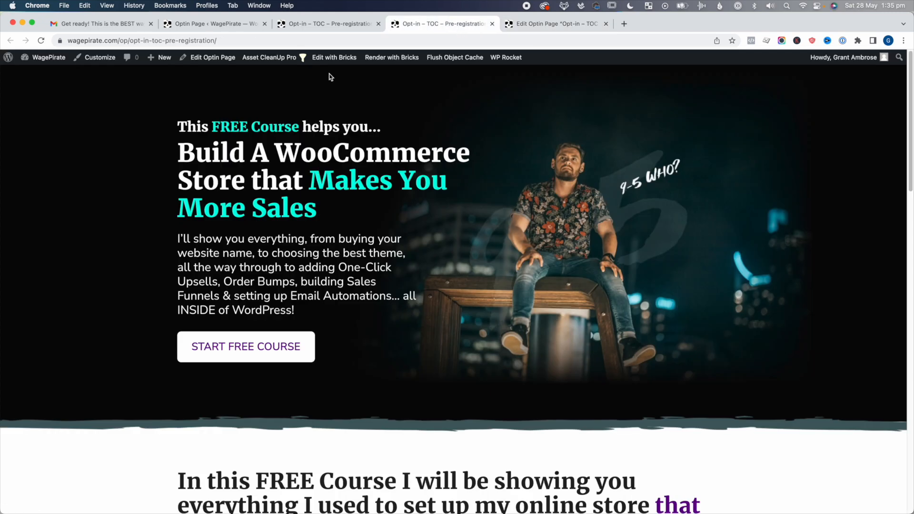
{"action": "left_click", "coordinate": [334, 58]}
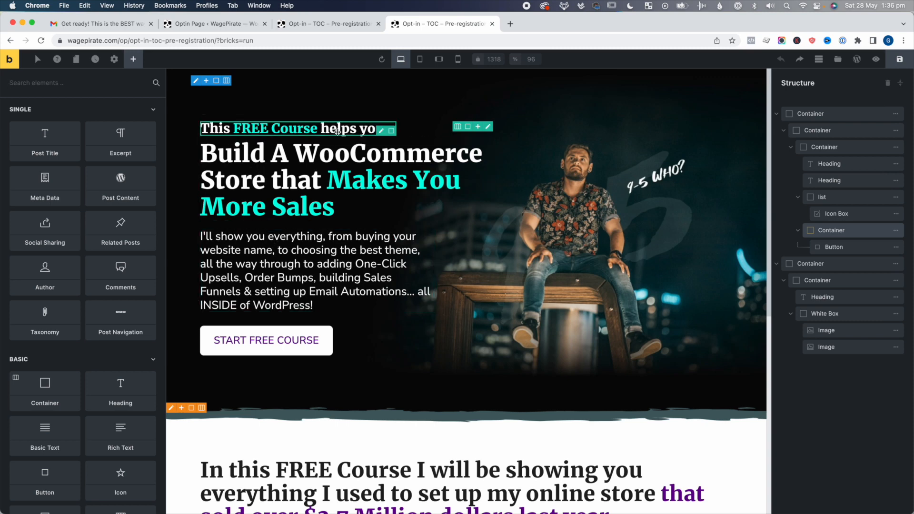
Replace "Build A WooCommerce Store that" in the main hero heading with "This will be the BEST Table of Contents plugin ever"
{"action": "left_click", "coordinate": [336, 133]}
{"action": "left_click", "coordinate": [22, 168]}
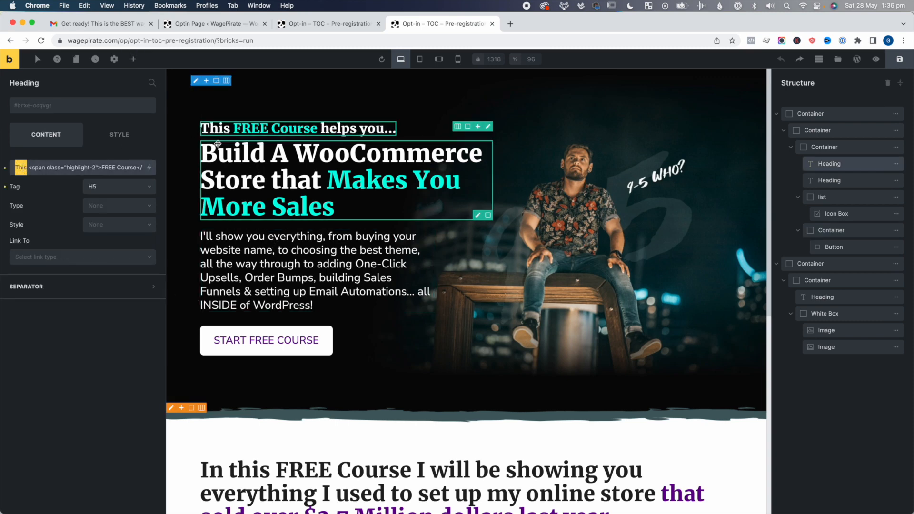
{"action": "key", "text": "super+a"}
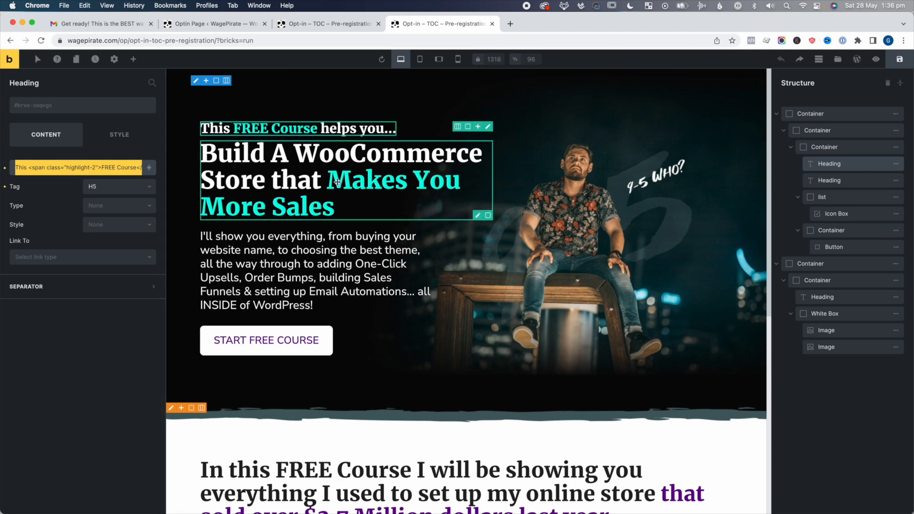
{"action": "left_click", "coordinate": [343, 191]}
{"action": "left_click_drag", "start_coordinate": [325, 180], "coordinate": [216, 151]}
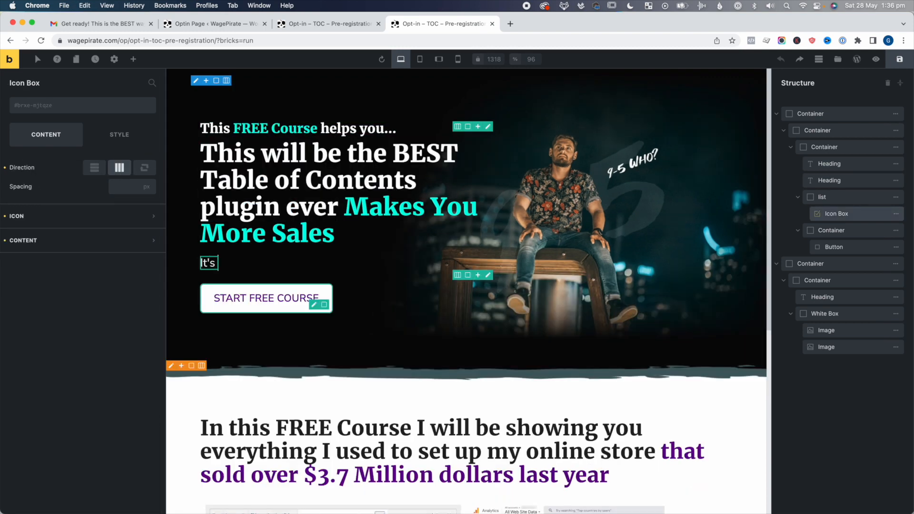
Begin rewriting the icon box text under the hero heading with "It's still"
{"action": "type", "text": "stil lbe"}
{"action": "key", "text": "BackSpace"}
{"action": "key", "text": "BackSpace"}
{"action": "key", "text": "BackSpace"}
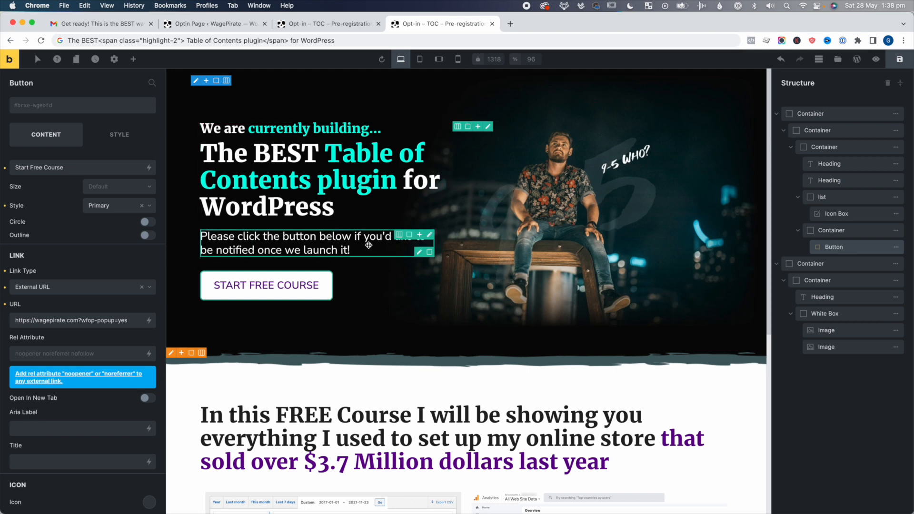
Change the hero button's label from its course wording to "GET NOTIFIED ON LAUNCH"
{"action": "key", "text": "super+a"}
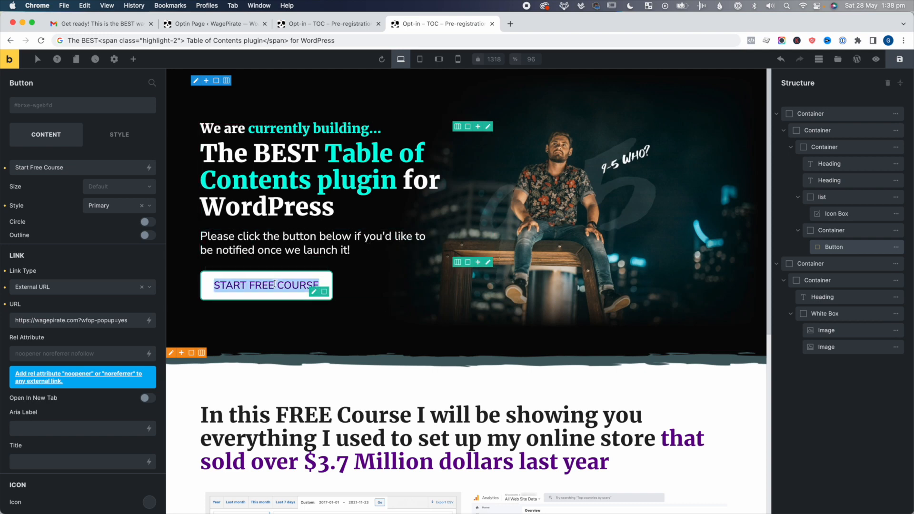
{"action": "type", "text": "GET N"}
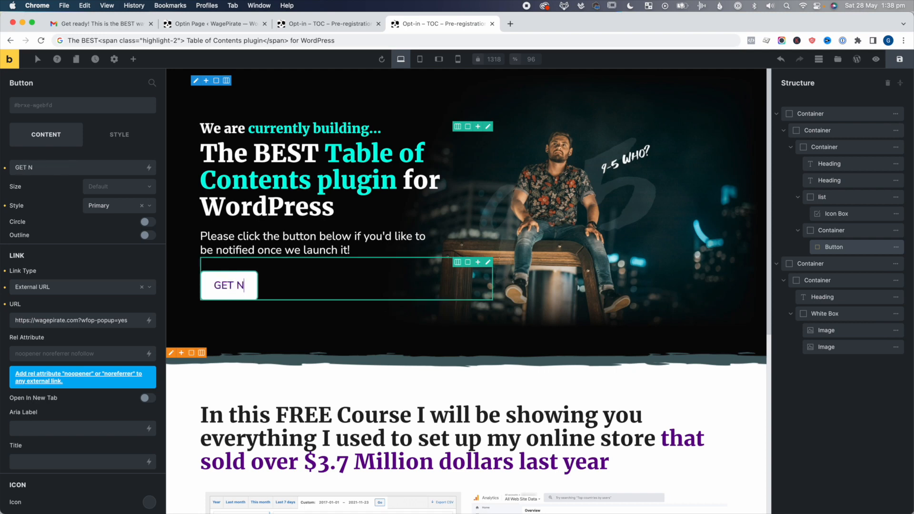
{"action": "type", "text": "OTIFIED ON LAUNCH"}
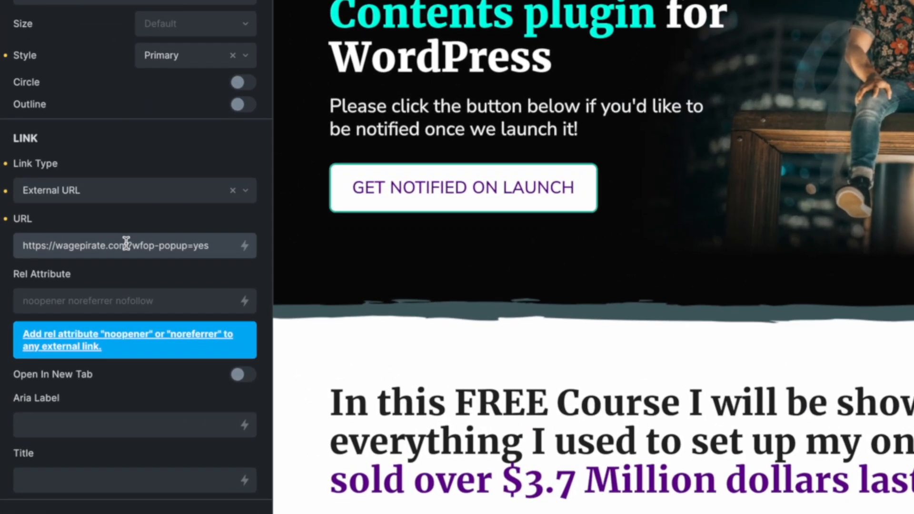
Examine the ?wfop-popup=yes parameter in the hero button's external link URL
{"action": "left_click_drag", "start_coordinate": [79, 320], "coordinate": [144, 321]}
{"action": "left_click", "coordinate": [173, 241]}
{"action": "left_click_drag", "start_coordinate": [219, 240], "coordinate": [135, 238]}
{"action": "left_click", "coordinate": [134, 238]}
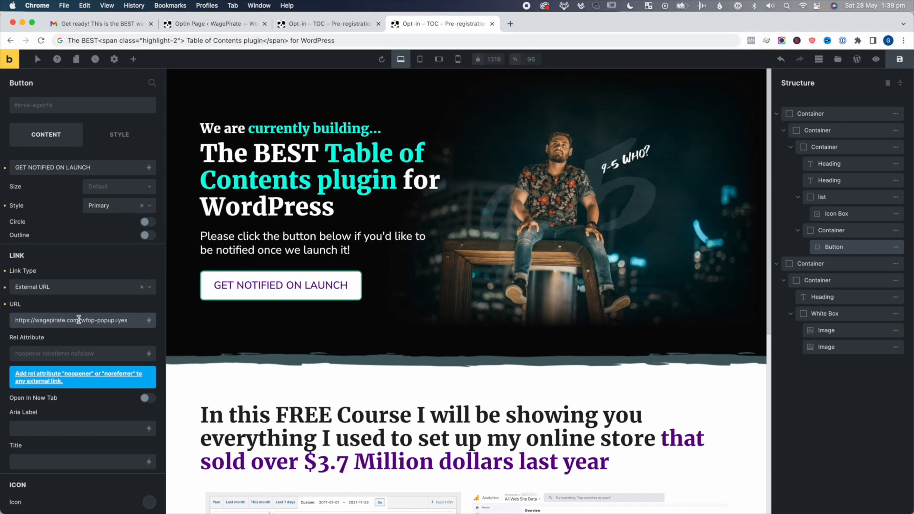
{"action": "left_click_drag", "start_coordinate": [80, 317], "coordinate": [130, 318]}
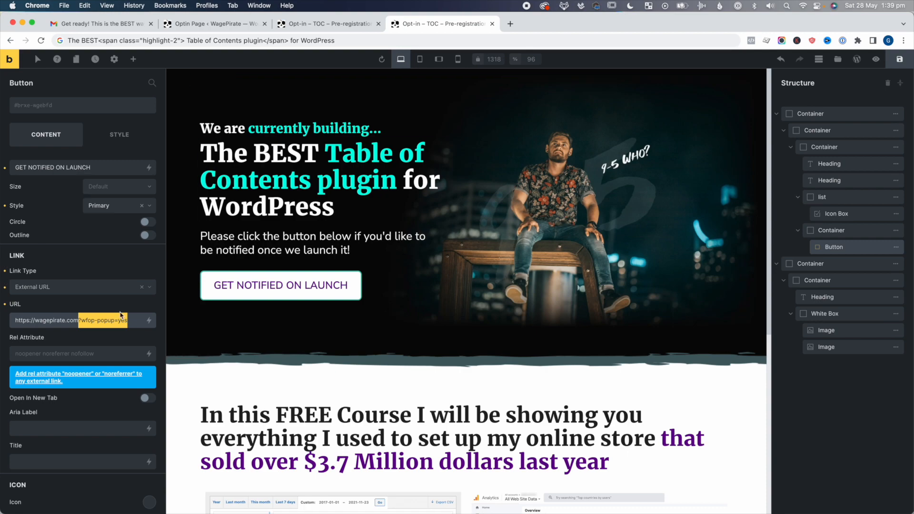
{"action": "left_click", "coordinate": [85, 327]}
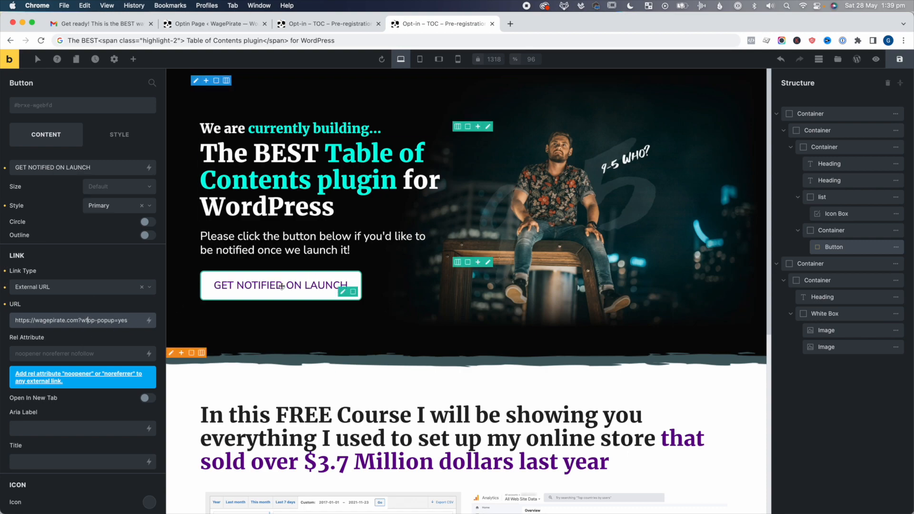
Delete the container section below the hero that holds the free course heading and the sales screenshots
{"action": "scroll", "coordinate": [412, 349], "scroll_direction": "down", "scroll_amount": 3}
{"action": "left_click", "coordinate": [412, 349]}
{"action": "scroll", "coordinate": [412, 349], "scroll_direction": "down", "scroll_amount": 3}
{"action": "scroll", "coordinate": [412, 349], "scroll_direction": "down", "scroll_amount": 2}
{"action": "scroll", "coordinate": [286, 286], "scroll_direction": "up", "scroll_amount": 4}
{"action": "left_click", "coordinate": [192, 271]}
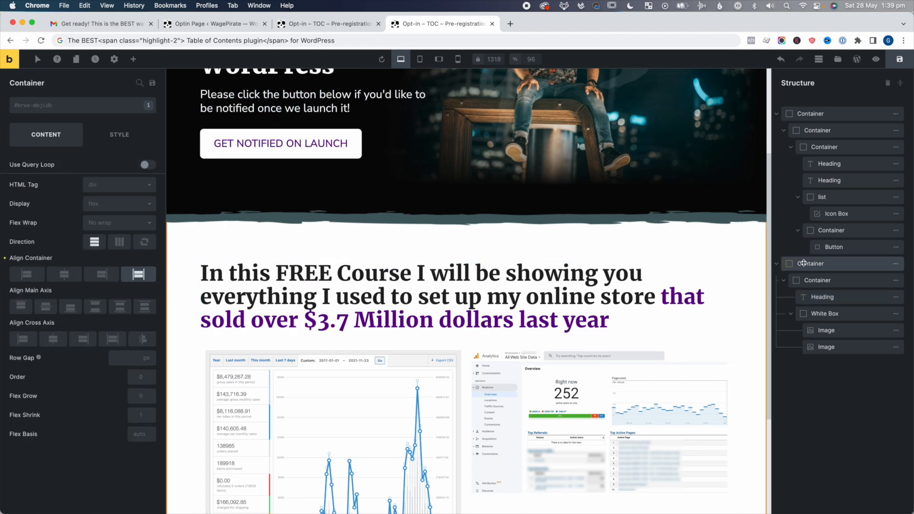
{"action": "left_click", "coordinate": [895, 264]}
{"action": "left_click", "coordinate": [797, 264]}
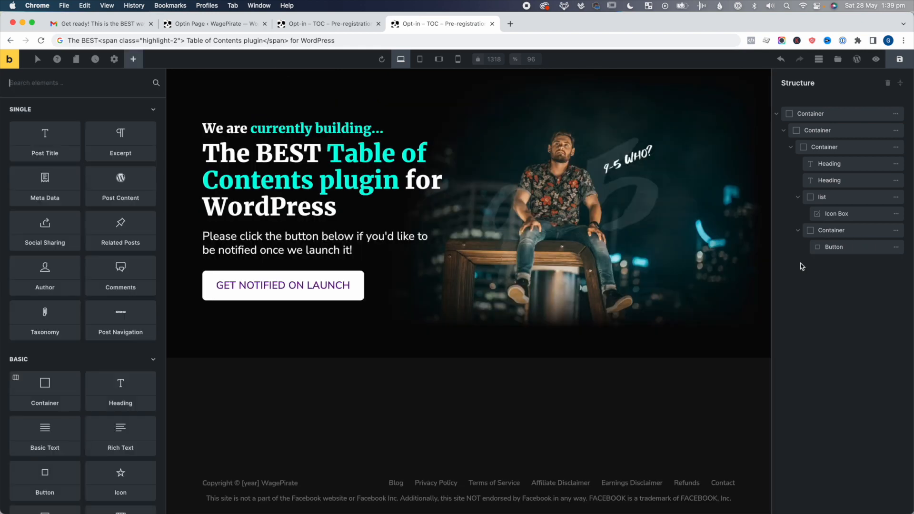
Save the opt-in page in Bricks and open its front-end view
{"action": "left_click", "coordinate": [378, 141]}
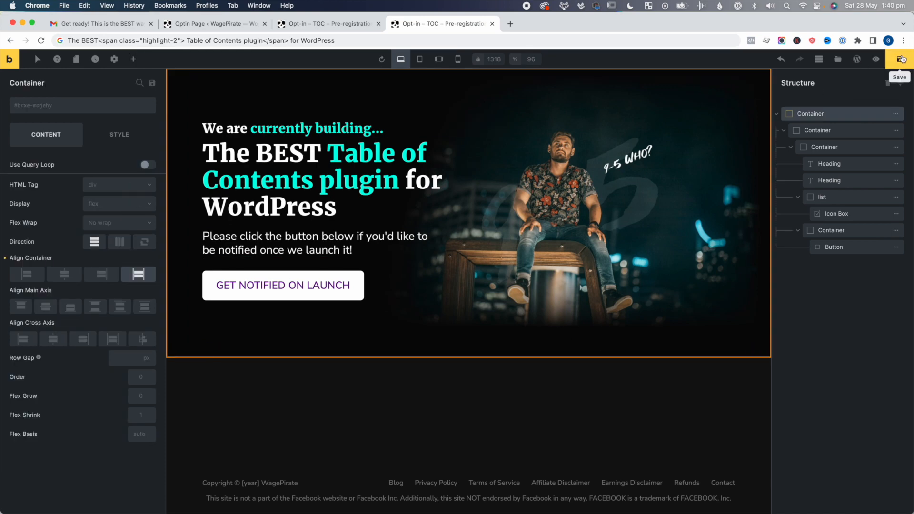
{"action": "left_click", "coordinate": [907, 60]}
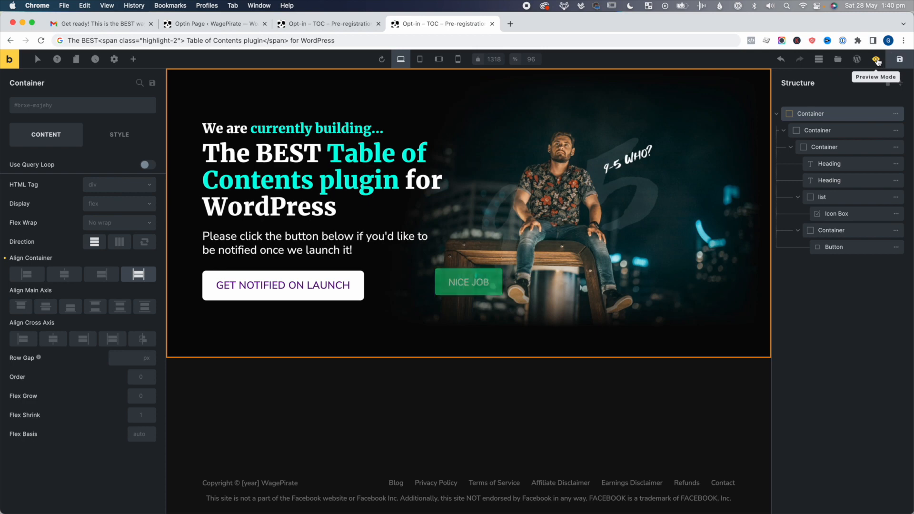
{"action": "left_click", "coordinate": [878, 61]}
{"action": "left_click", "coordinate": [854, 60]}
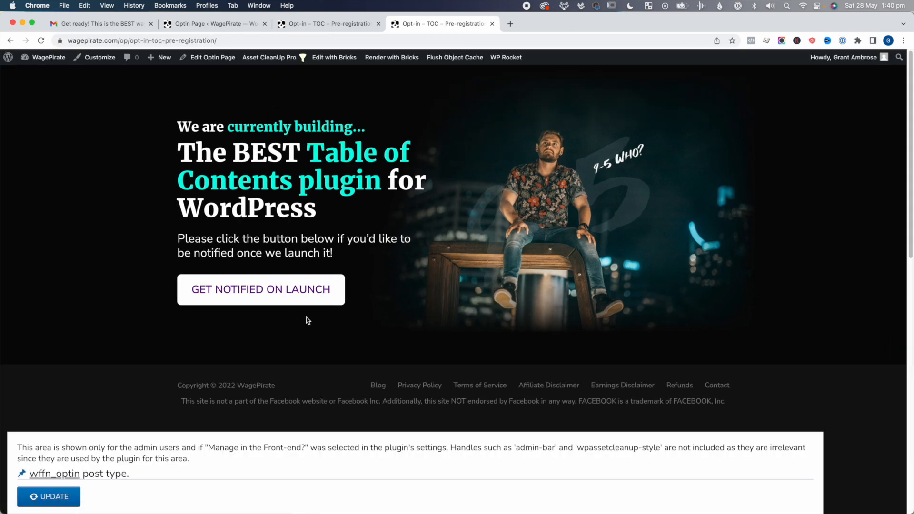
Test the "GET NOTIFIED ON LAUNCH" button by opening its opt-in popup and closing it again
{"action": "left_click_drag", "start_coordinate": [206, 141], "coordinate": [262, 226]}
{"action": "left_click", "coordinate": [282, 267]}
{"action": "left_click", "coordinate": [242, 287]}
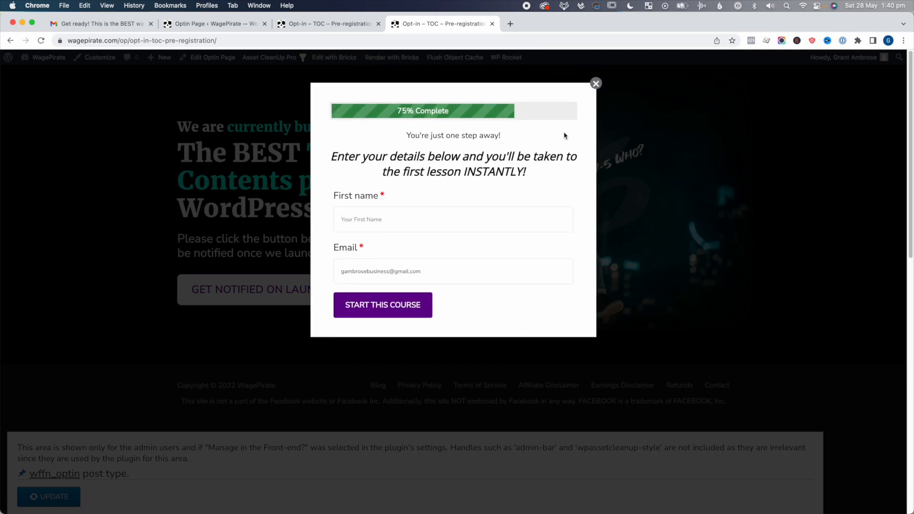
{"action": "left_click", "coordinate": [593, 83]}
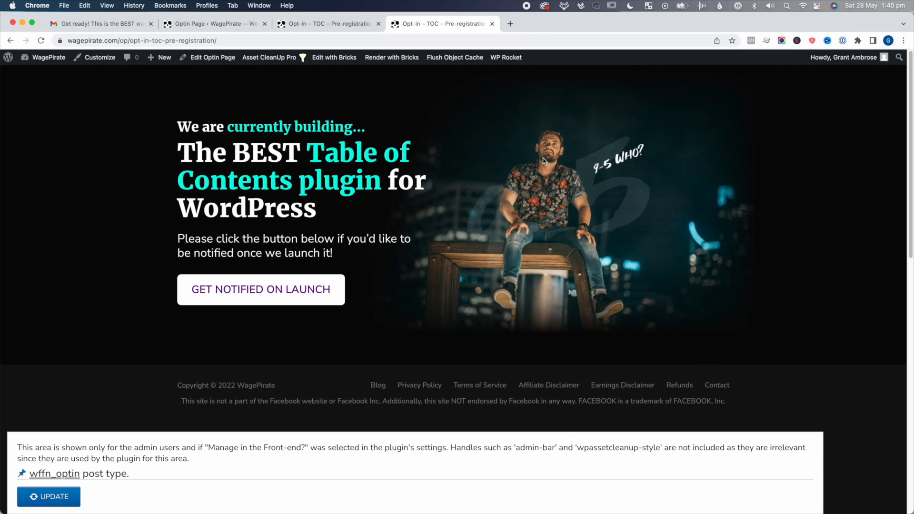
Close the front-end page and reopen the opt-in step of the TOC - Pre-registration funnel in WooFunnels
{"action": "left_click", "coordinate": [317, 25]}
{"action": "key", "text": "super+w"}
{"action": "left_click", "coordinate": [244, 25]}
{"action": "scroll", "coordinate": [133, 315], "scroll_direction": "down", "scroll_amount": 10}
{"action": "scroll", "coordinate": [135, 313], "scroll_direction": "up", "scroll_amount": 10}
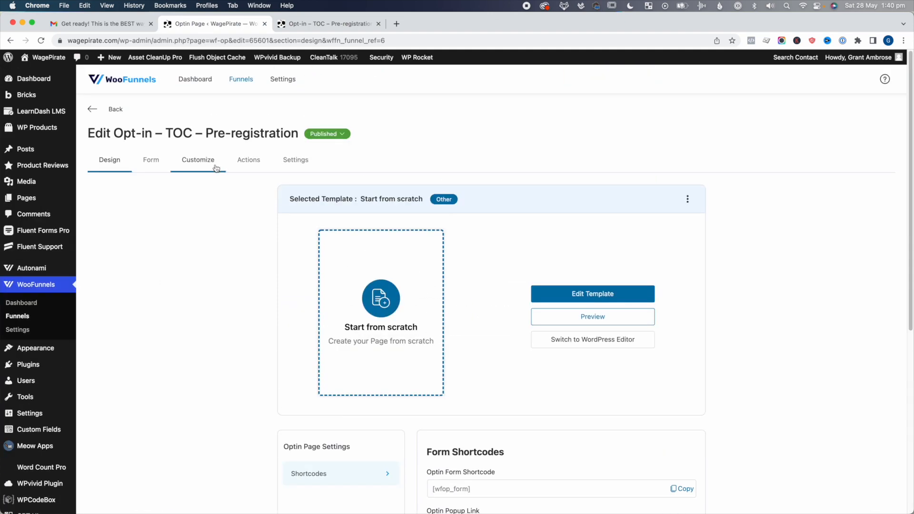
{"action": "left_click", "coordinate": [12, 317]}
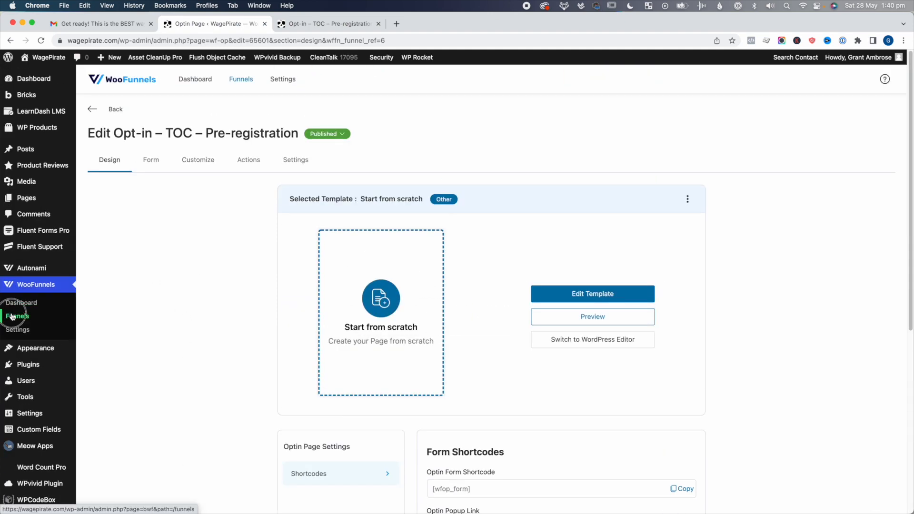
{"action": "left_click", "coordinate": [177, 227]}
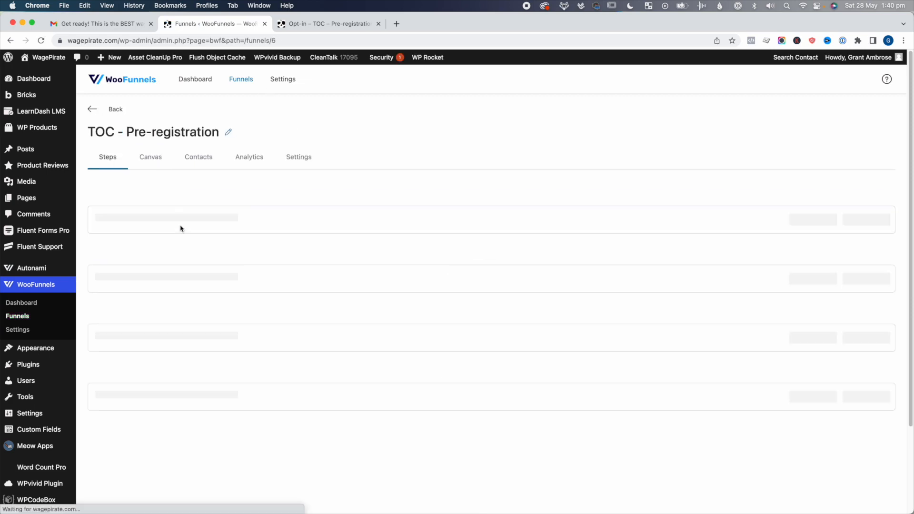
{"action": "left_click", "coordinate": [184, 220]}
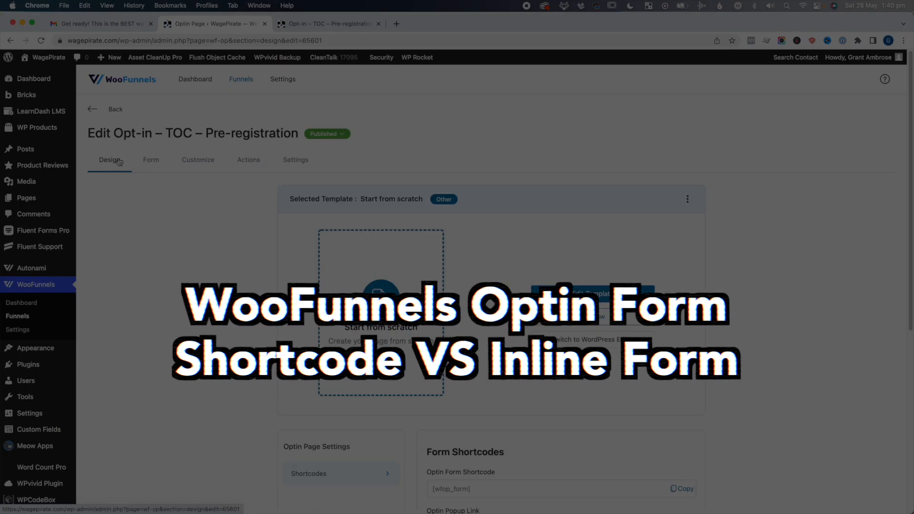
Examine the Optin Popup Link and its ?wfop-popup=yes parameter among the opt-in page's form shortcodes
{"action": "scroll", "coordinate": [243, 283], "scroll_direction": "down", "scroll_amount": 5}
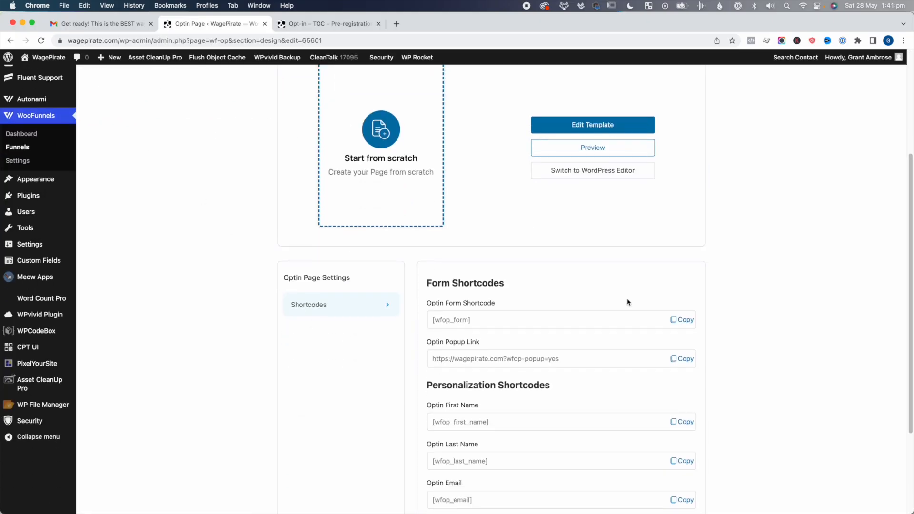
{"action": "left_click_drag", "start_coordinate": [433, 254], "coordinate": [476, 292]}
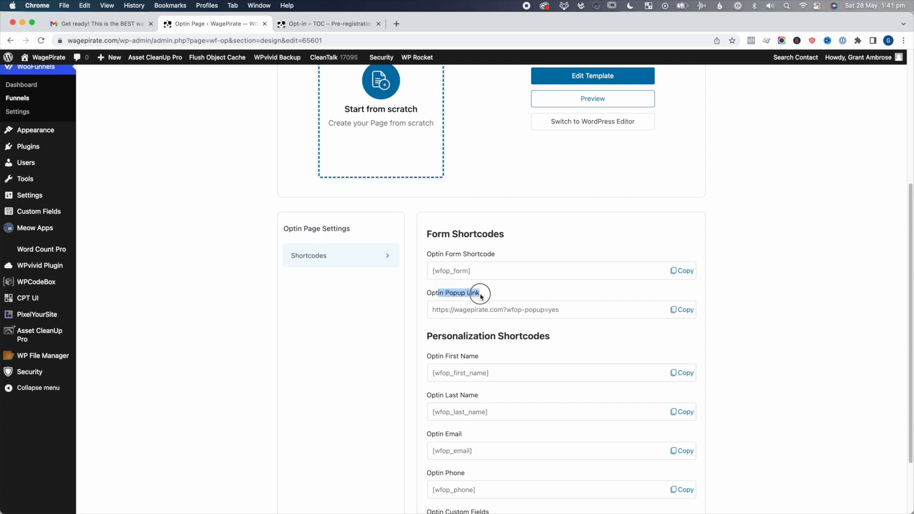
{"action": "left_click", "coordinate": [562, 310]}
{"action": "left_click_drag", "start_coordinate": [563, 309], "coordinate": [504, 310]}
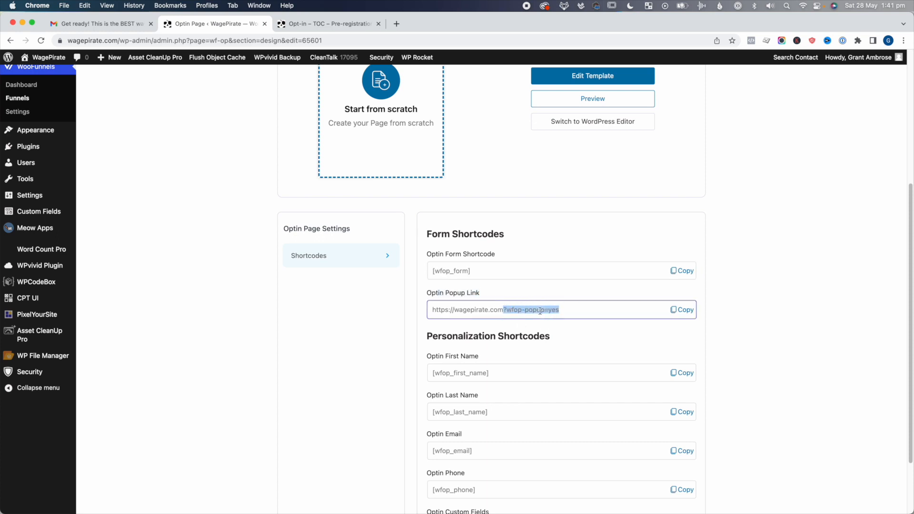
{"action": "mouse_move", "coordinate": [429, 293]}
{"action": "left_mouse_down"}
{"action": "mouse_move", "coordinate": [474, 292]}
{"action": "mouse_move", "coordinate": [430, 295]}
{"action": "left_mouse_up"}
{"action": "left_click", "coordinate": [431, 295]}
Copy the Optin Form Shortcode [wfop_form] and open the opt-in template for editing in a separate tab
{"action": "left_click_drag", "start_coordinate": [475, 272], "coordinate": [431, 271]}
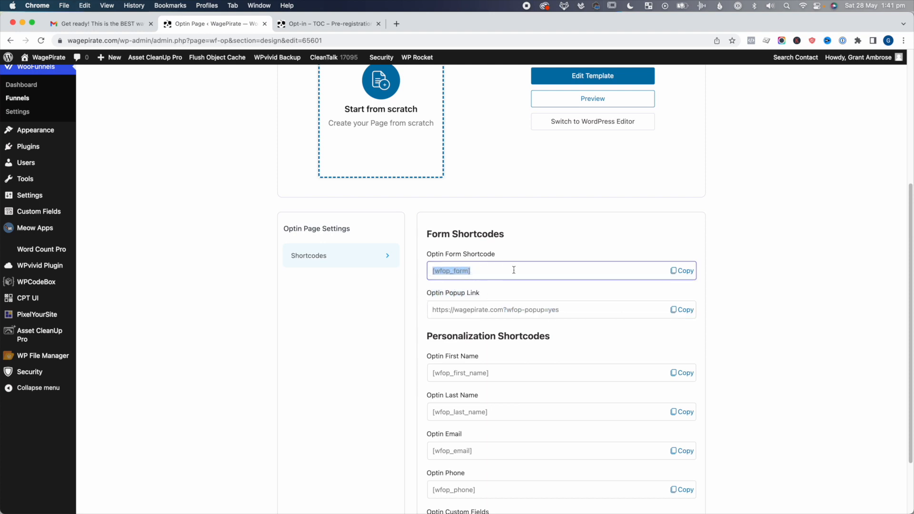
{"action": "scroll", "coordinate": [514, 270], "scroll_direction": "up", "scroll_amount": 3}
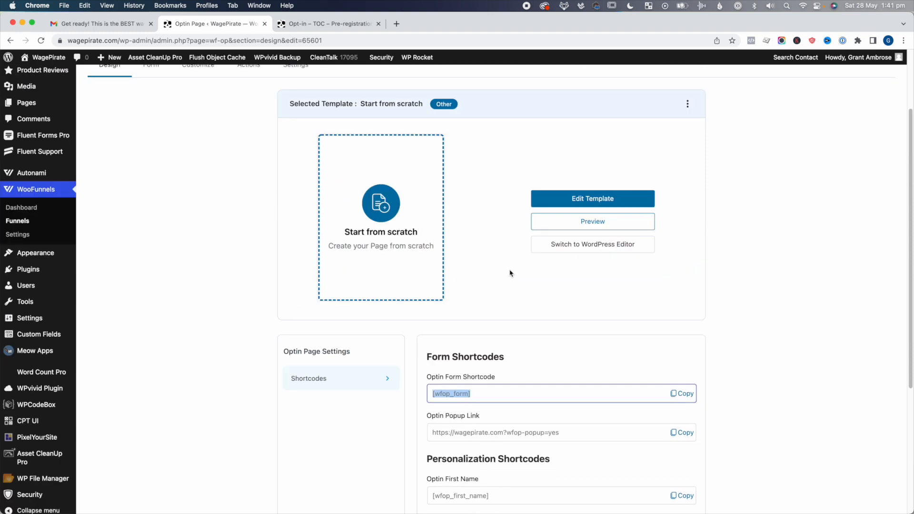
{"action": "left_click", "coordinate": [596, 199], "text": "super"}
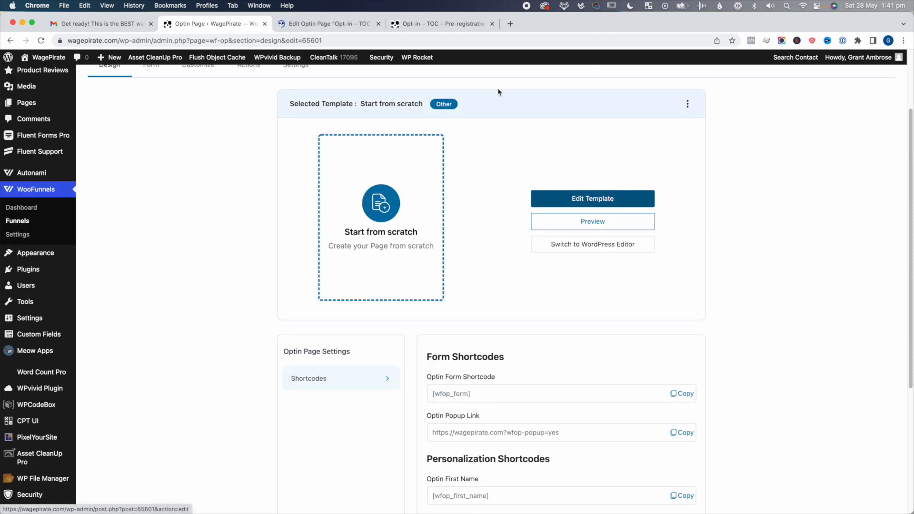
{"action": "left_click", "coordinate": [364, 24]}
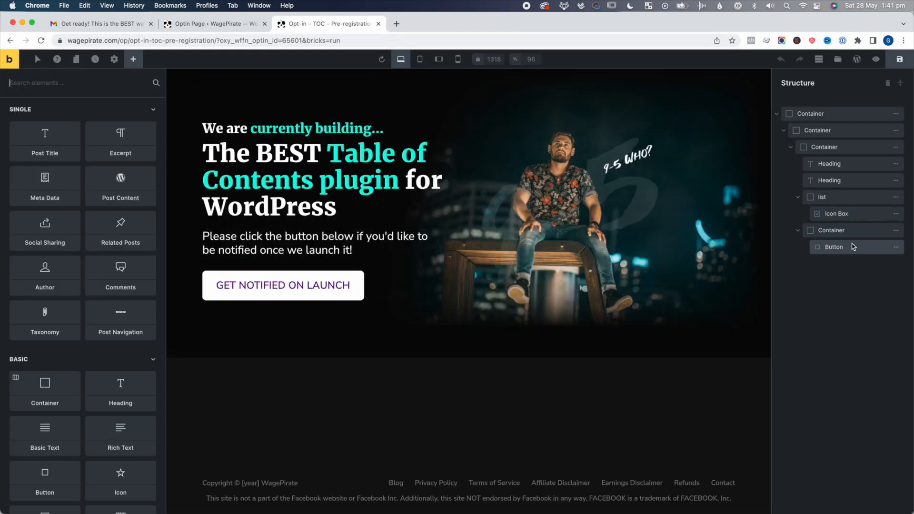
Add a Shortcode element to the container holding the hero button and set its shortcode to [wfop_form]
{"action": "left_click", "coordinate": [852, 232]}
{"action": "left_click", "coordinate": [130, 64]}
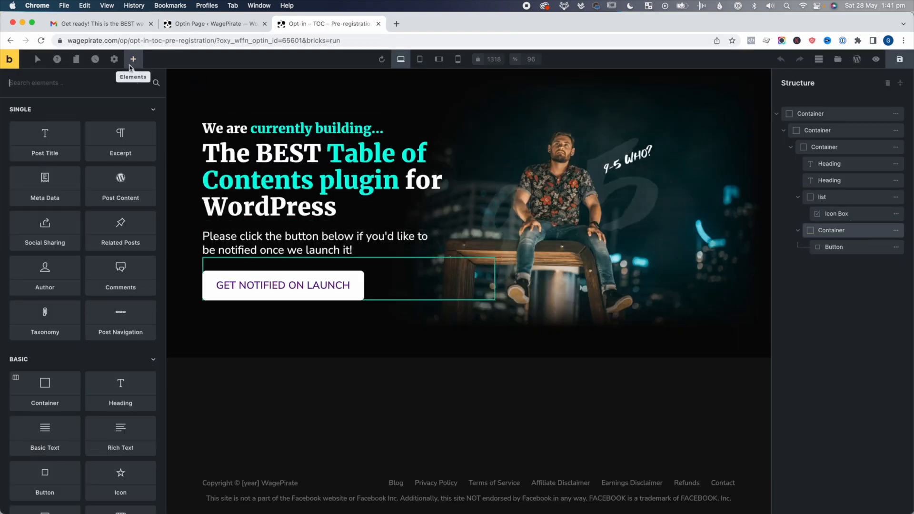
{"action": "type", "text": "short"}
{"action": "left_click", "coordinate": [45, 134]}
{"action": "left_click", "coordinate": [838, 263]}
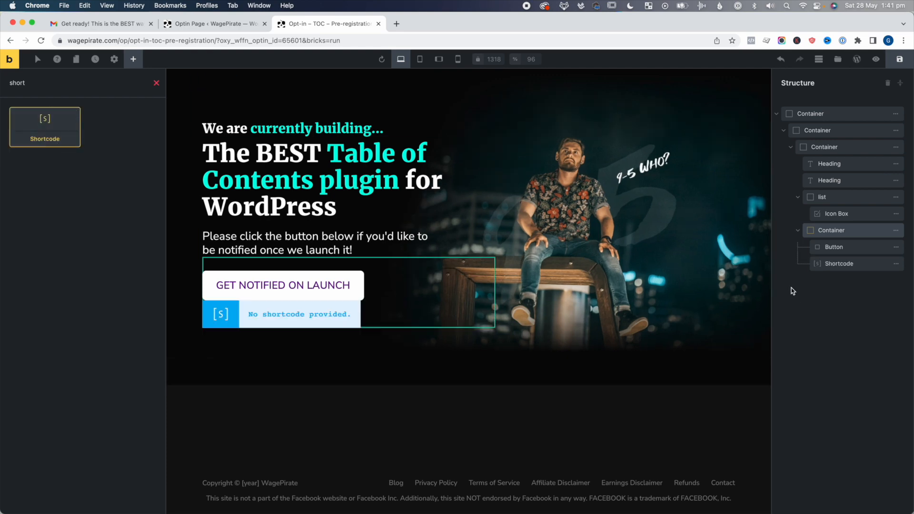
{"action": "left_click", "coordinate": [95, 193]}
{"action": "type", "text": "[wfop_form]"}
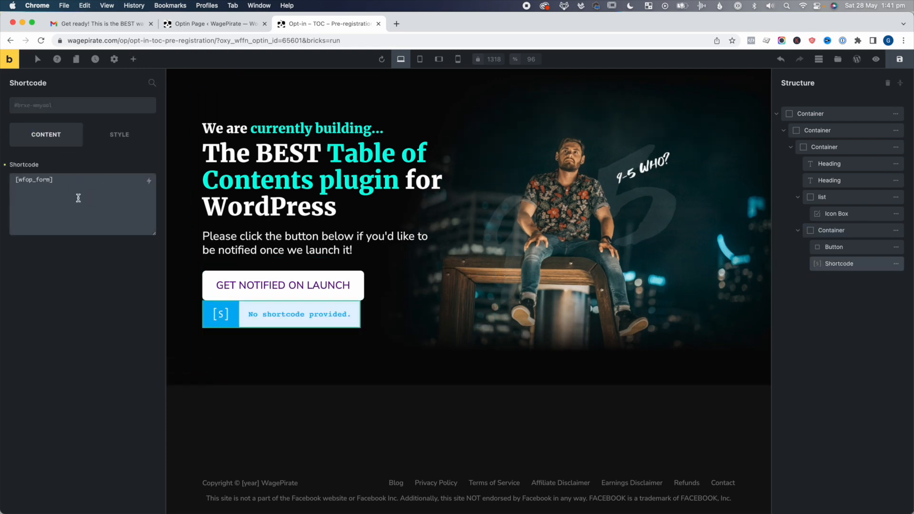
Save the page with the inline form shortcode and open it on the front end in a new tab
{"action": "left_click", "coordinate": [876, 59]}
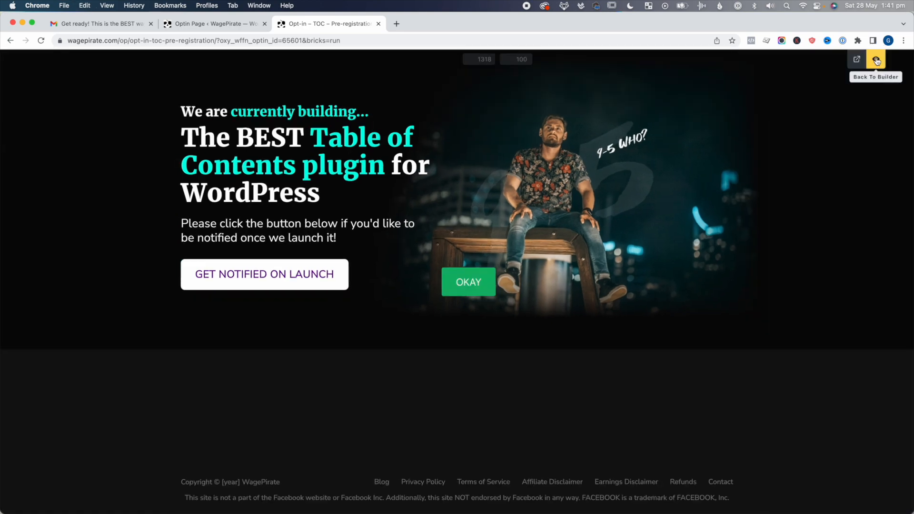
{"action": "left_click", "coordinate": [857, 59]}
{"action": "left_click", "coordinate": [418, 24]}
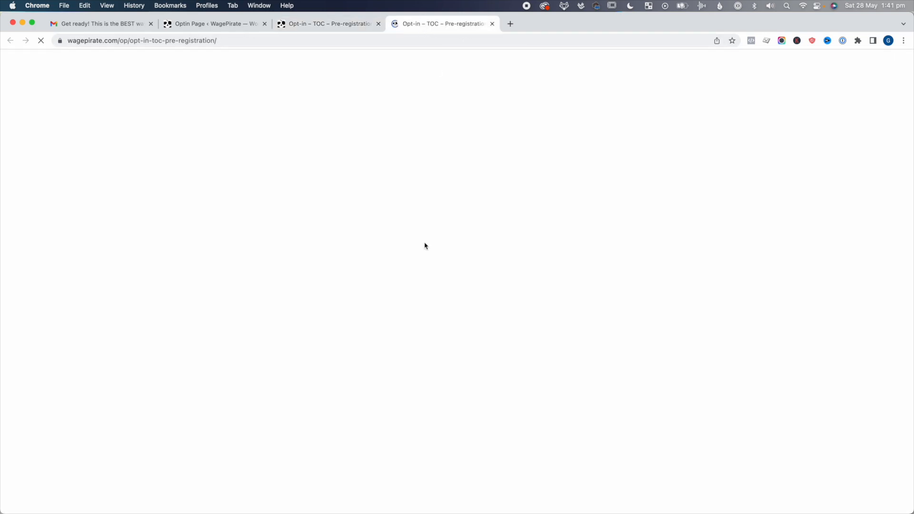
Compare the inline opt-in form with the button's popup form on the published page and return to the Bricks editor
{"action": "scroll", "coordinate": [426, 242], "scroll_direction": "down", "scroll_amount": 3}
{"action": "left_click", "coordinate": [192, 262]}
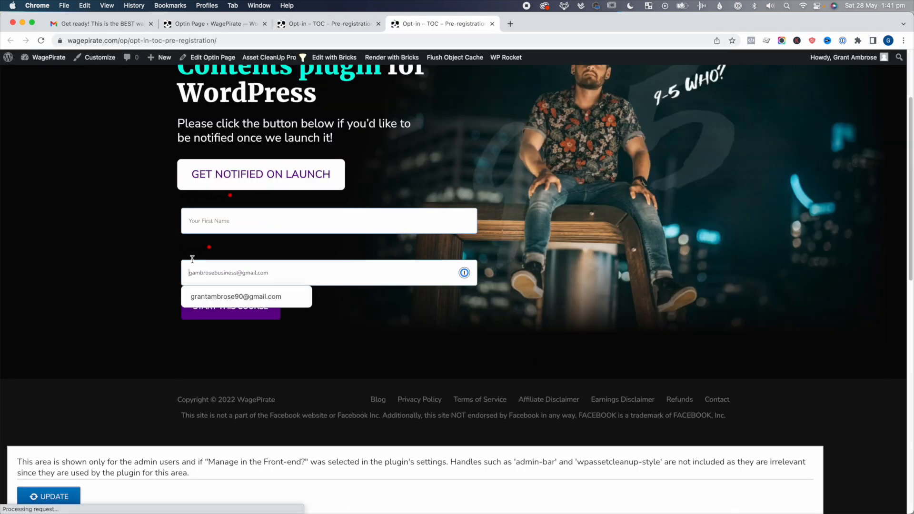
{"action": "left_click", "coordinate": [423, 292]}
{"action": "scroll", "coordinate": [276, 252], "scroll_direction": "up", "scroll_amount": 3}
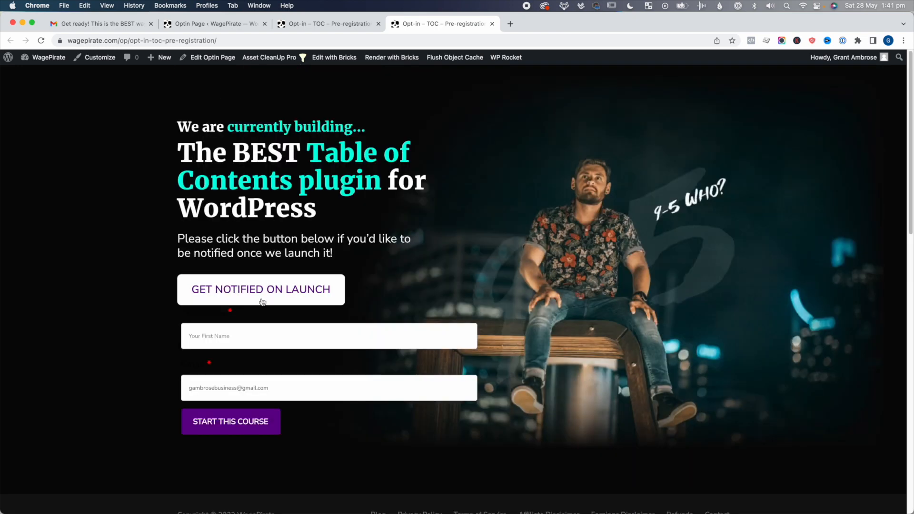
{"action": "left_click", "coordinate": [264, 295]}
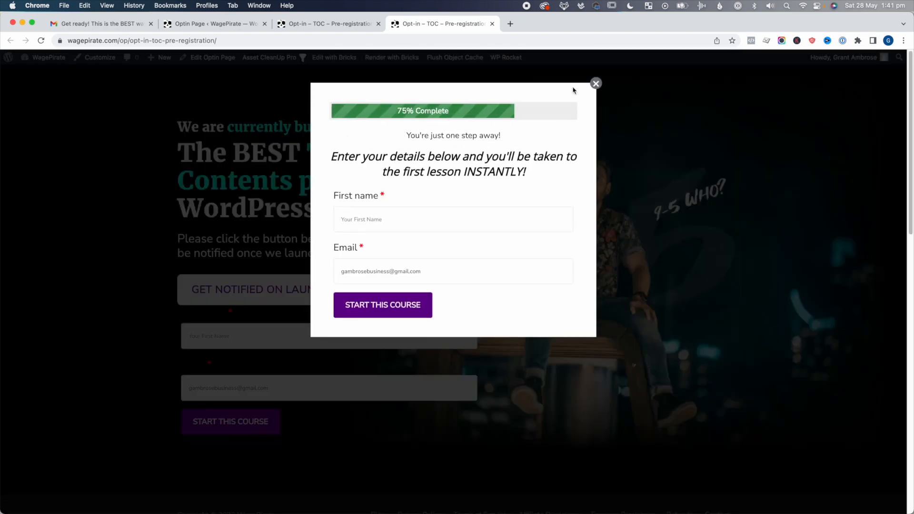
{"action": "left_click", "coordinate": [596, 84]}
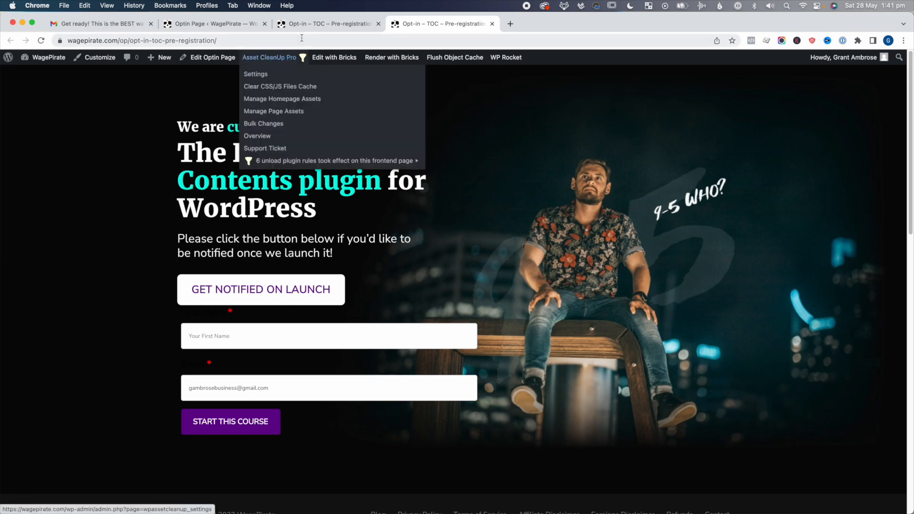
{"action": "left_click", "coordinate": [325, 23]}
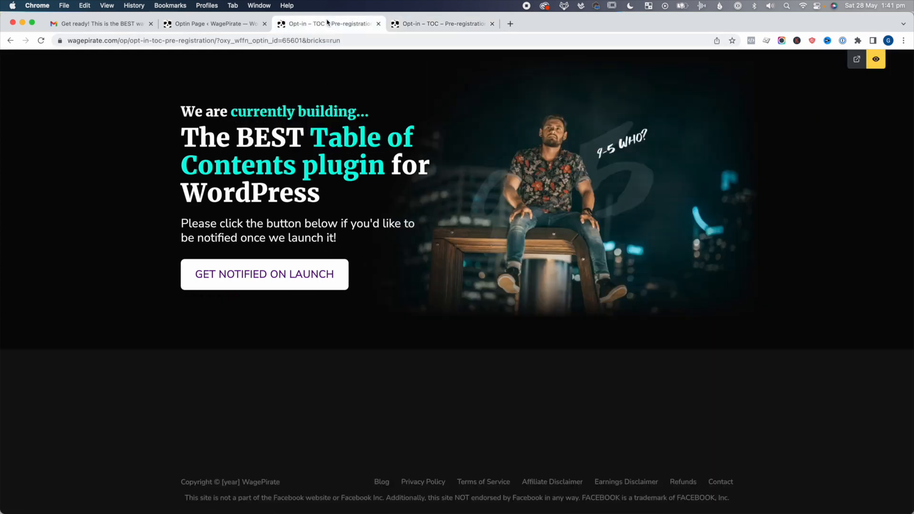
Compare the Optin Form Shortcode and Optin Popup Link in the opt-in page's design settings with the inline form on the published page
{"action": "left_click", "coordinate": [223, 23]}
{"action": "scroll", "coordinate": [364, 202], "scroll_direction": "down", "scroll_amount": 2}
{"action": "scroll", "coordinate": [363, 201], "scroll_direction": "down", "scroll_amount": 2}
{"action": "left_click_drag", "start_coordinate": [471, 291], "coordinate": [441, 290]}
{"action": "left_click", "coordinate": [422, 23]}
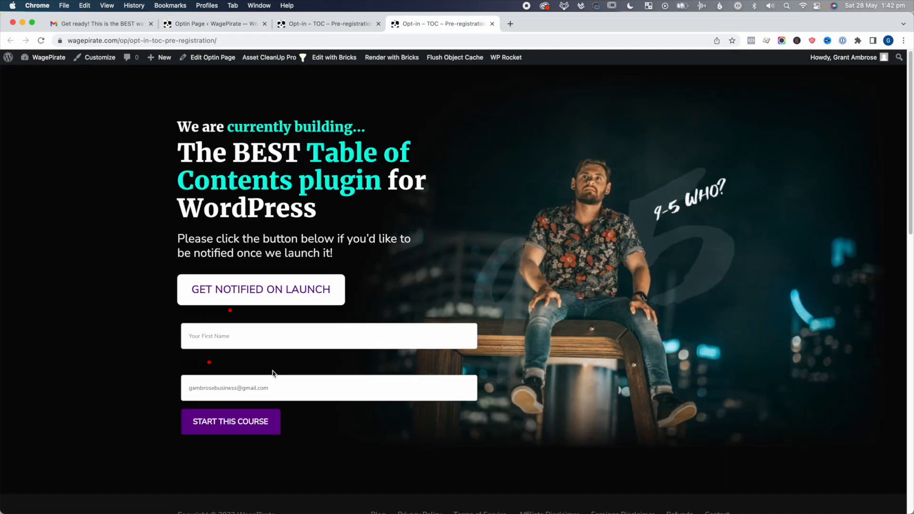
{"action": "left_click", "coordinate": [214, 24]}
{"action": "left_click_drag", "start_coordinate": [559, 332], "coordinate": [517, 329]}
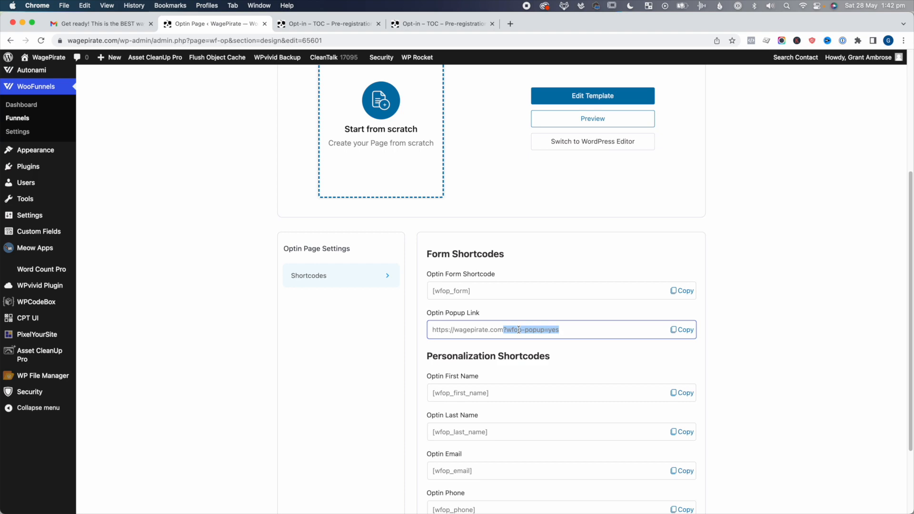
Review the opt-in form's fields and the First Name field's settings, closing them without changes
{"action": "scroll", "coordinate": [509, 351], "scroll_direction": "up", "scroll_amount": 5}
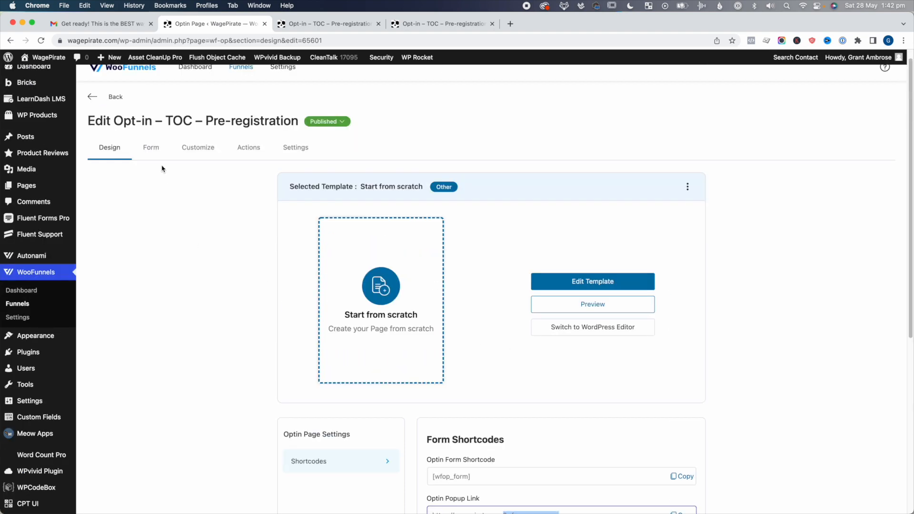
{"action": "left_click", "coordinate": [150, 149]}
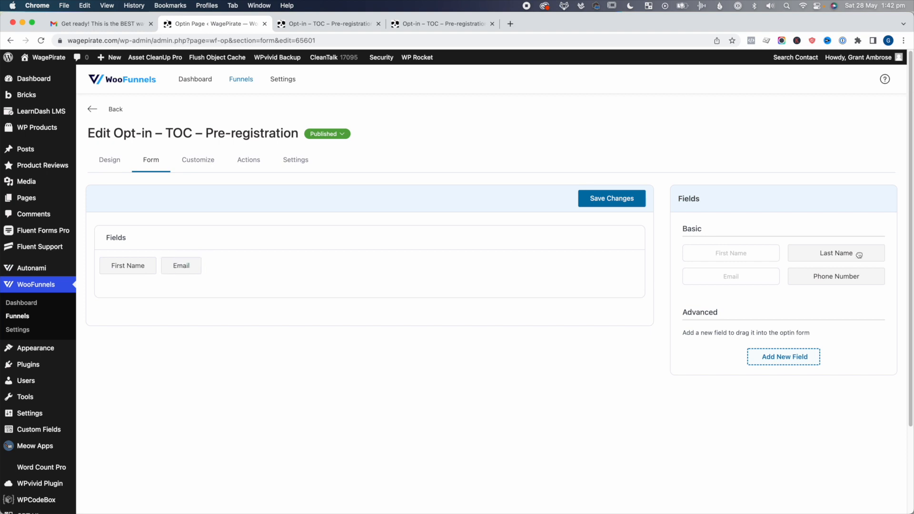
{"action": "left_click", "coordinate": [127, 265]}
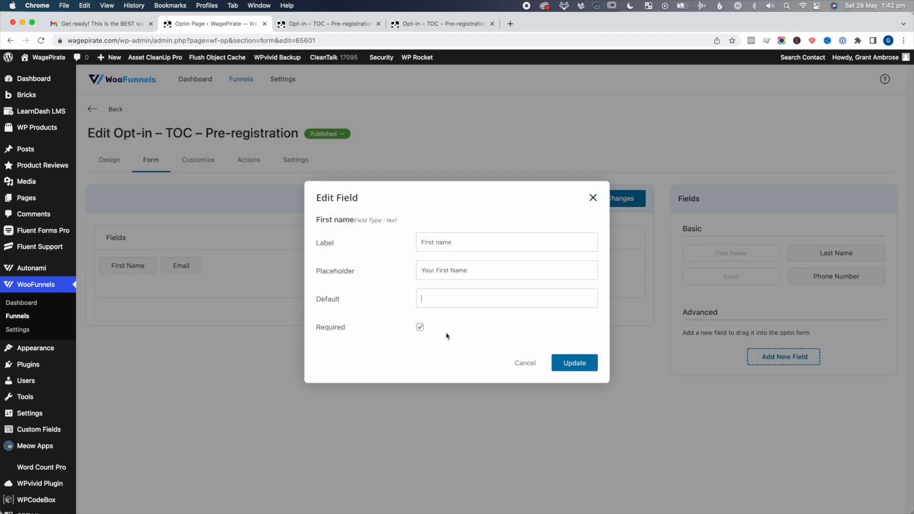
{"action": "left_click", "coordinate": [525, 364]}
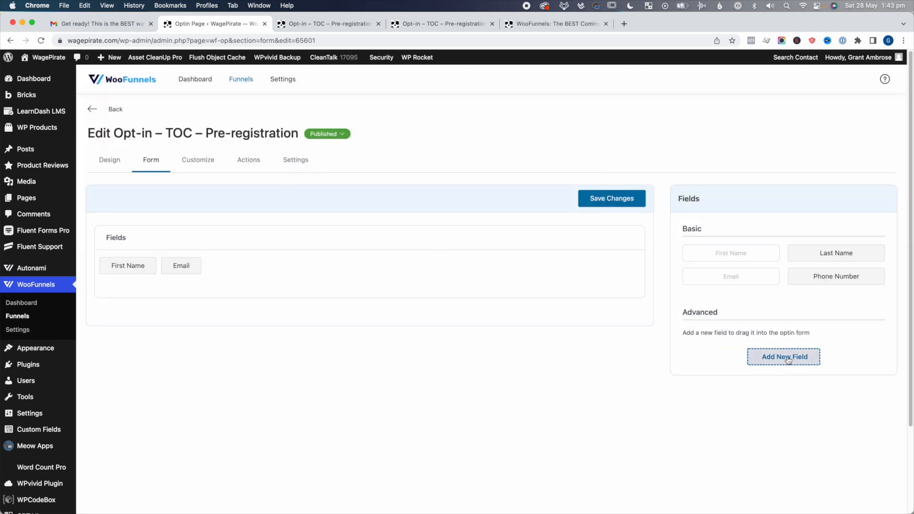
Try out a new required Textarea field labelled "tell us why you should win" for the opt-in form and discard it
{"action": "left_click", "coordinate": [790, 358]}
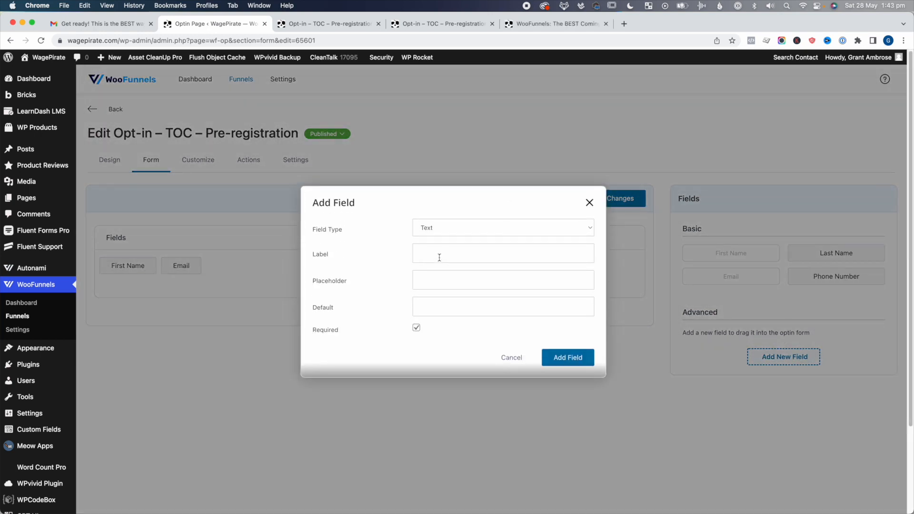
{"action": "left_click", "coordinate": [430, 233]}
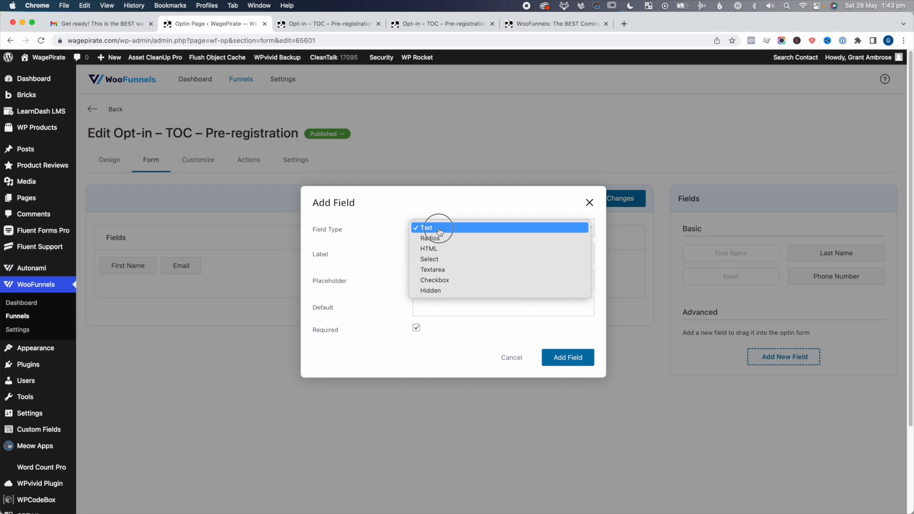
{"action": "left_click", "coordinate": [438, 229]}
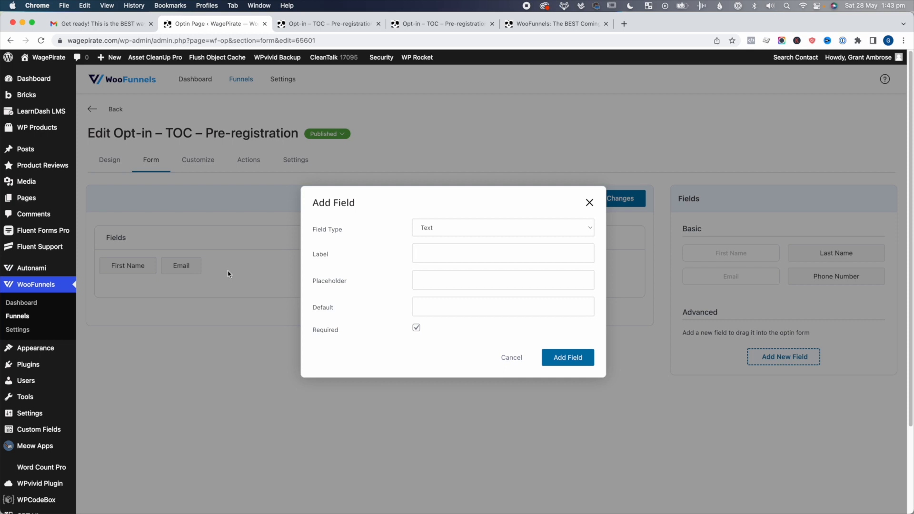
{"action": "left_click", "coordinate": [442, 228]}
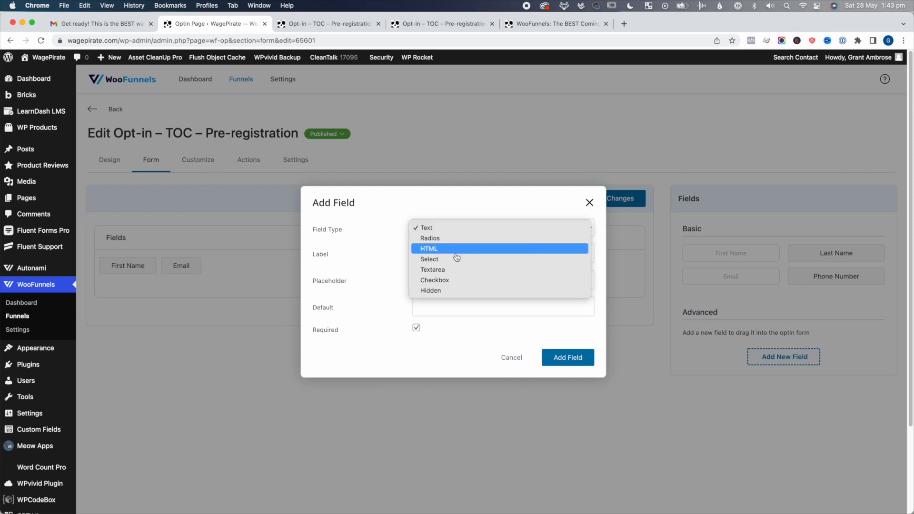
{"action": "left_click", "coordinate": [460, 269]}
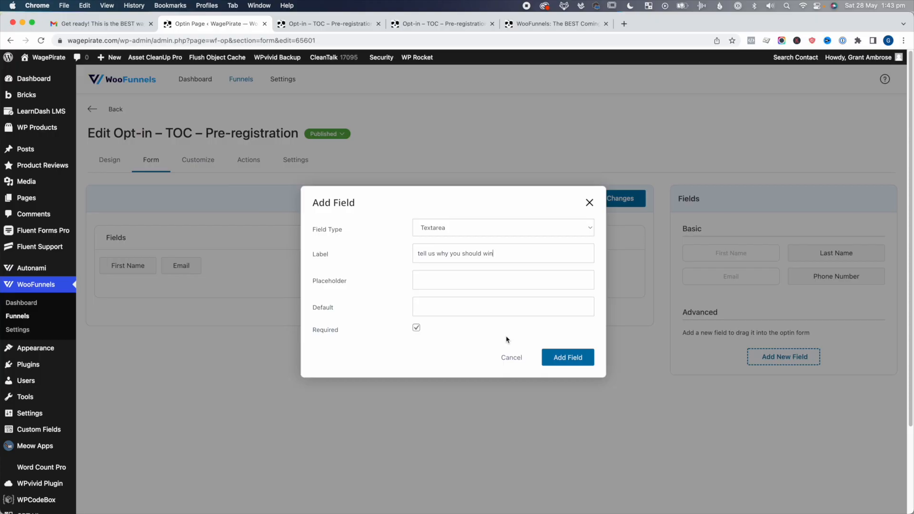
{"action": "left_click", "coordinate": [509, 363]}
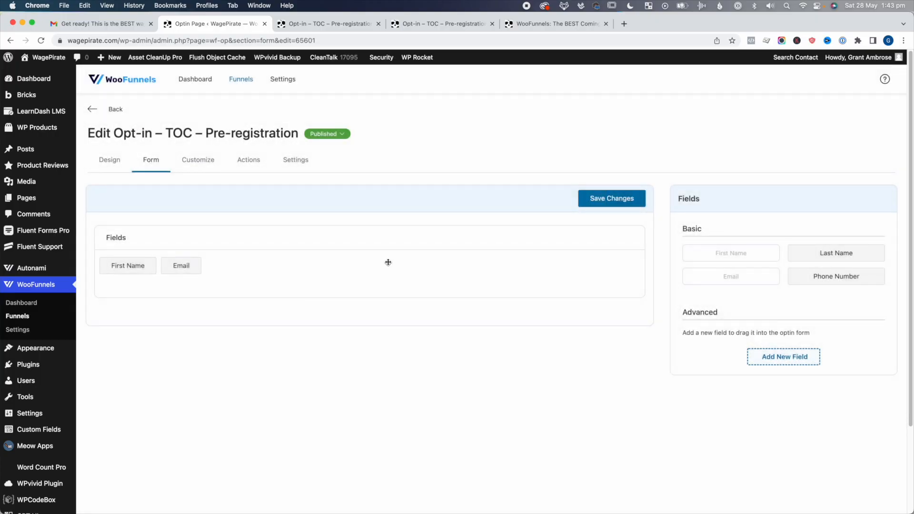
Examine the Coming Soon page article's final result, conversion rate and form field mapping sections, and close the article
{"action": "left_click", "coordinate": [553, 23]}
{"action": "left_click_drag", "start_coordinate": [204, 164], "coordinate": [242, 179]}
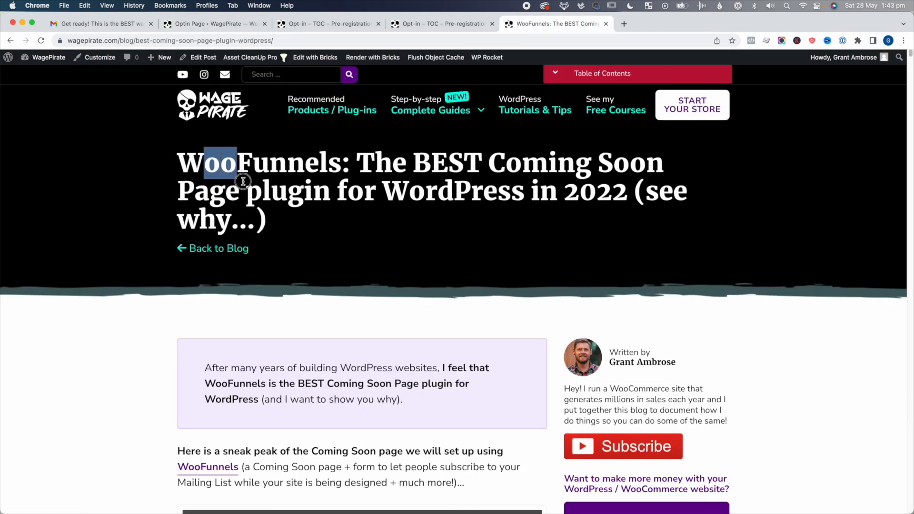
{"action": "triple_click", "coordinate": [241, 214]}
{"action": "left_click", "coordinate": [250, 209]}
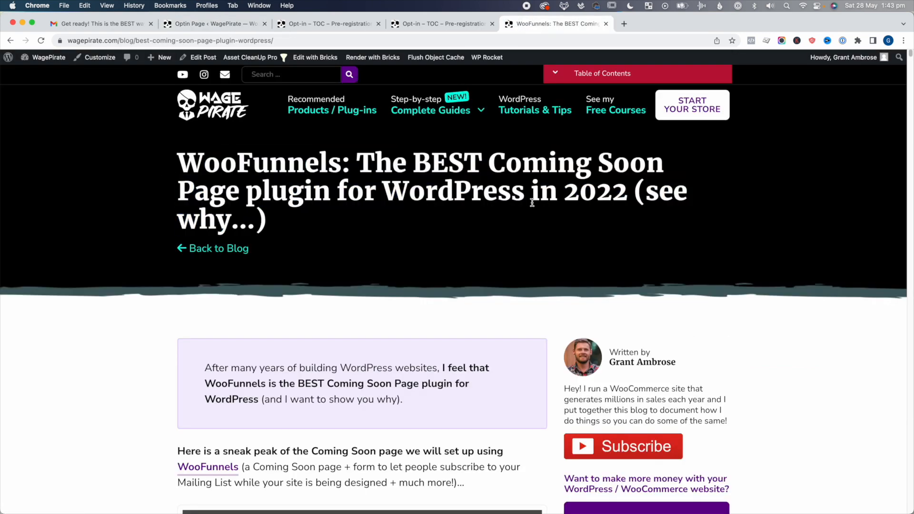
{"action": "left_click_drag", "start_coordinate": [505, 162], "coordinate": [239, 186]}
{"action": "left_click", "coordinate": [345, 186]}
{"action": "left_click_drag", "start_coordinate": [910, 53], "coordinate": [910, 273]}
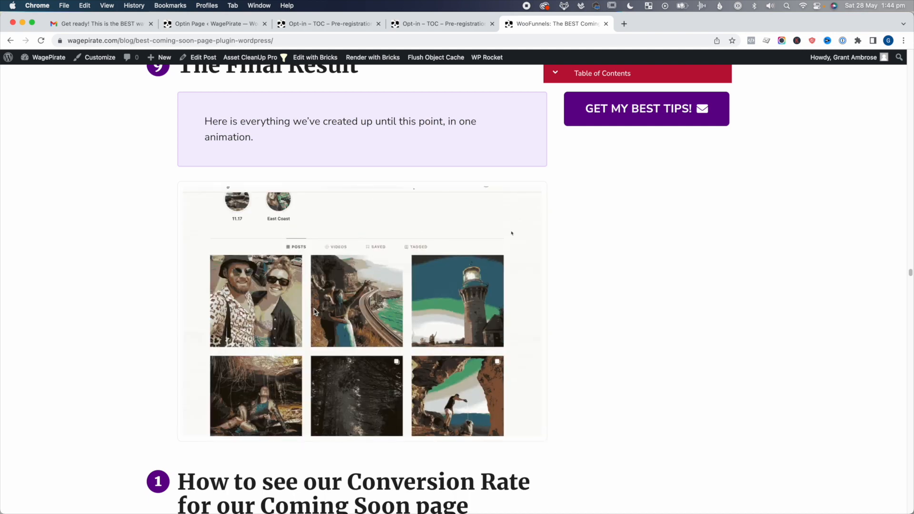
{"action": "scroll", "coordinate": [314, 312], "scroll_direction": "down", "scroll_amount": 20}
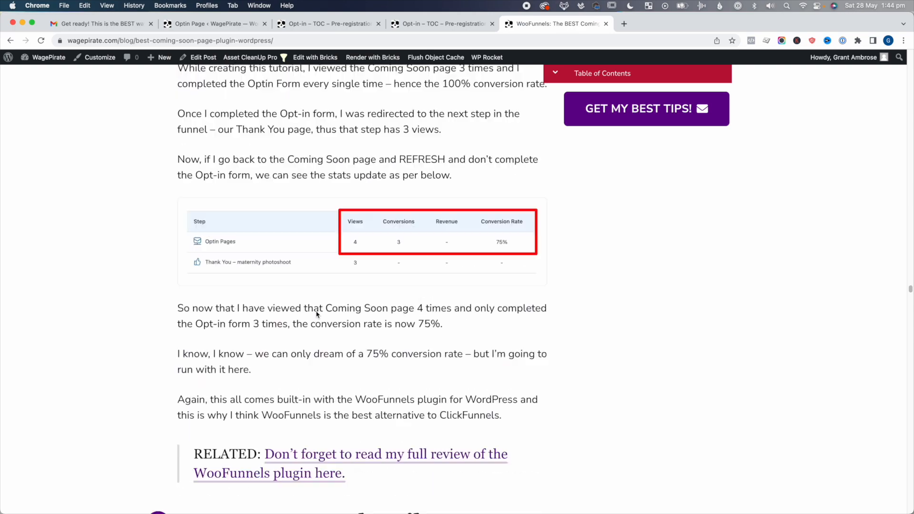
{"action": "scroll", "coordinate": [316, 314], "scroll_direction": "down", "scroll_amount": 20}
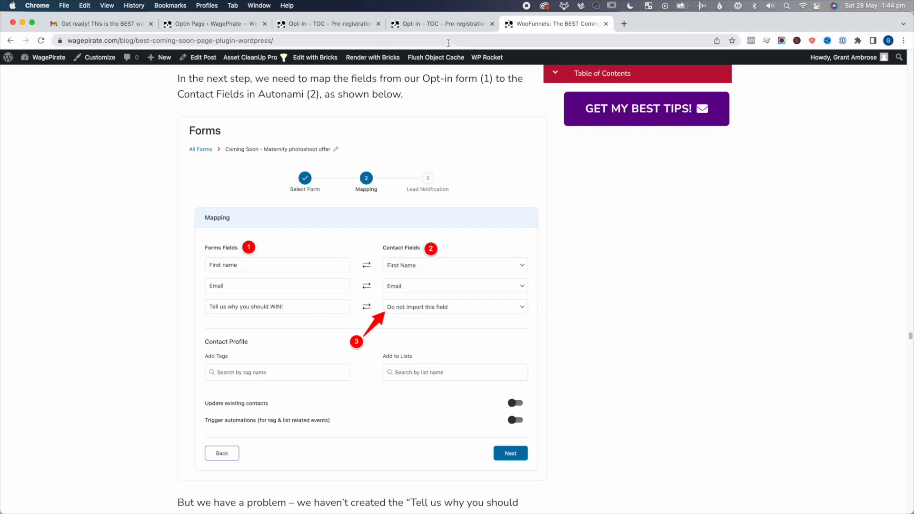
{"action": "key", "text": "super+w"}
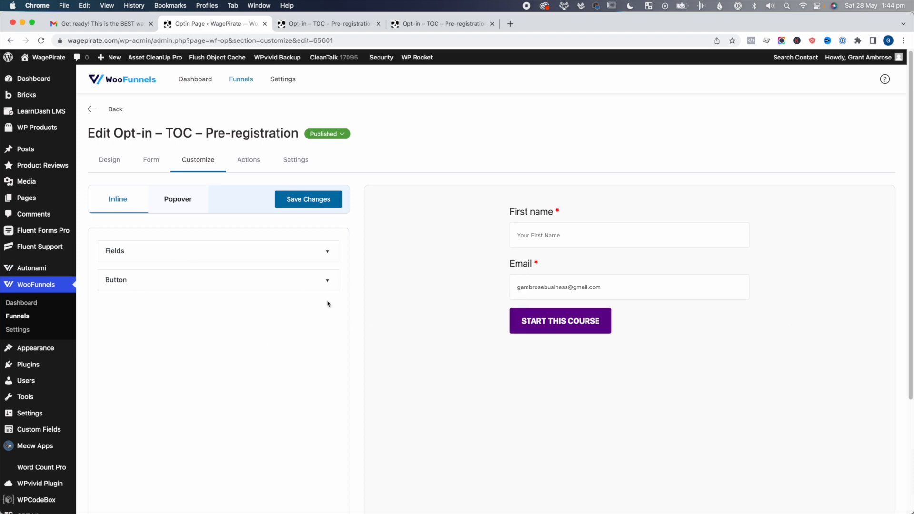
Set the inline opt-in form's button width to Full and save the changes
{"action": "left_click", "coordinate": [325, 283]}
{"action": "scroll", "coordinate": [208, 416], "scroll_direction": "down", "scroll_amount": 4}
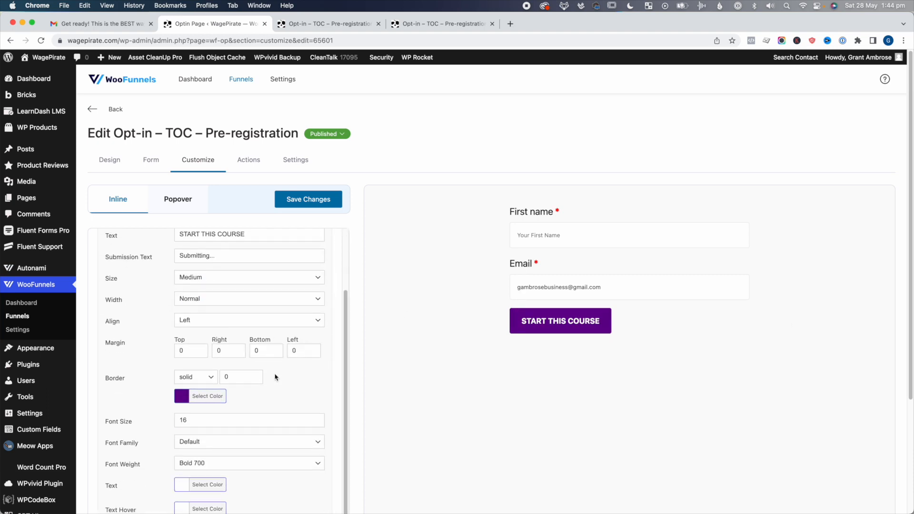
{"action": "left_click", "coordinate": [200, 298]}
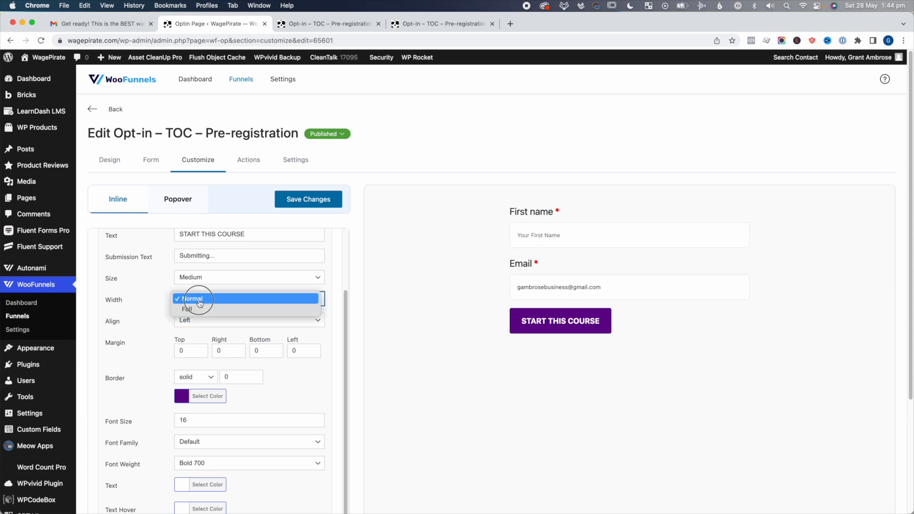
{"action": "left_click", "coordinate": [203, 310]}
{"action": "left_click", "coordinate": [318, 204]}
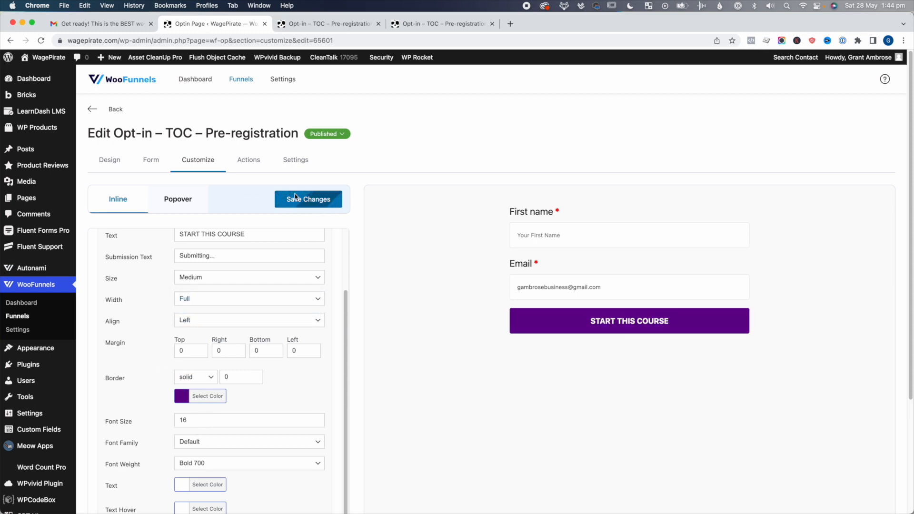
Preview the popover form's design, reload the published opt-in page and check its inline and popup forms
{"action": "left_click", "coordinate": [188, 202]}
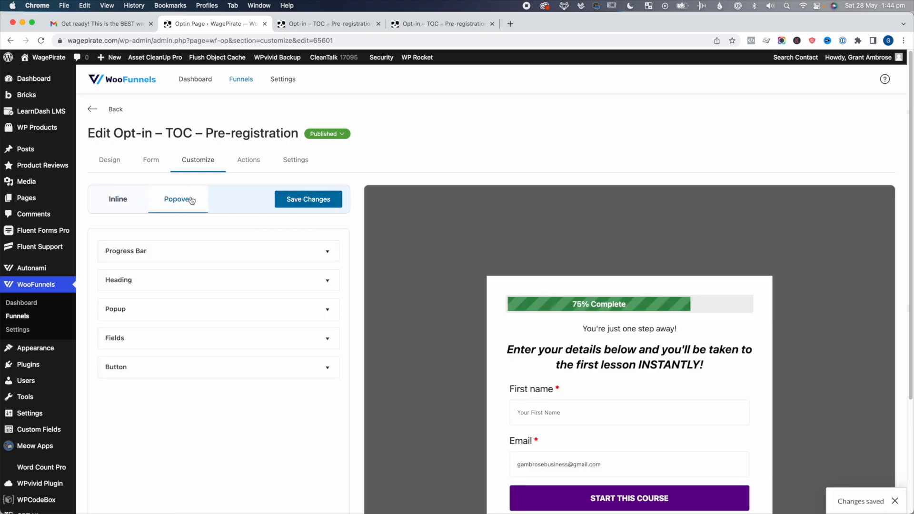
{"action": "scroll", "coordinate": [608, 382], "scroll_direction": "down", "scroll_amount": 3}
{"action": "scroll", "coordinate": [561, 380], "scroll_direction": "up", "scroll_amount": 1}
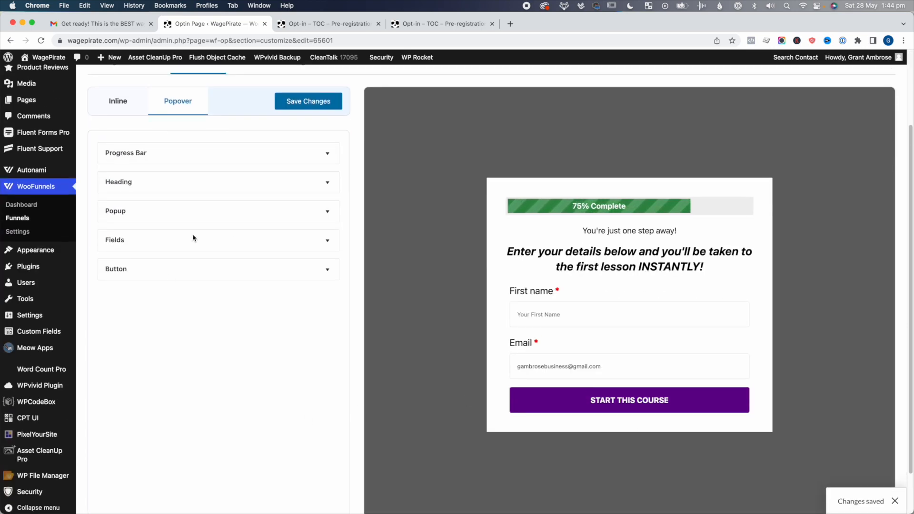
{"action": "left_click", "coordinate": [421, 27]}
{"action": "key", "text": "super+r"}
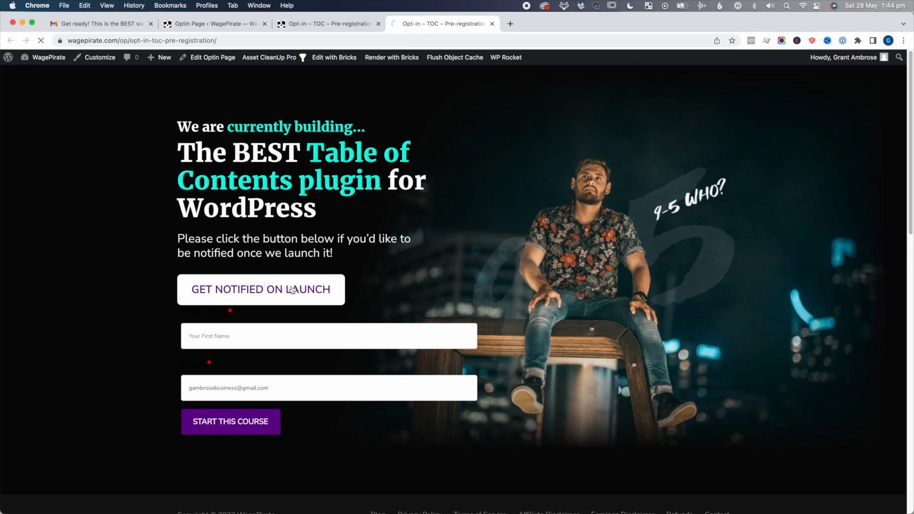
{"action": "scroll", "coordinate": [340, 300], "scroll_direction": "down", "scroll_amount": 2}
{"action": "scroll", "coordinate": [369, 326], "scroll_direction": "up", "scroll_amount": 2}
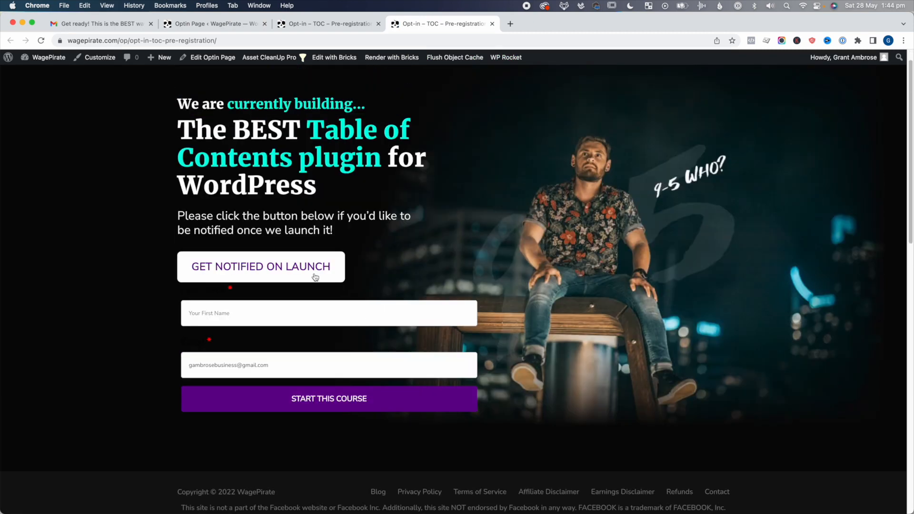
{"action": "left_click", "coordinate": [313, 268]}
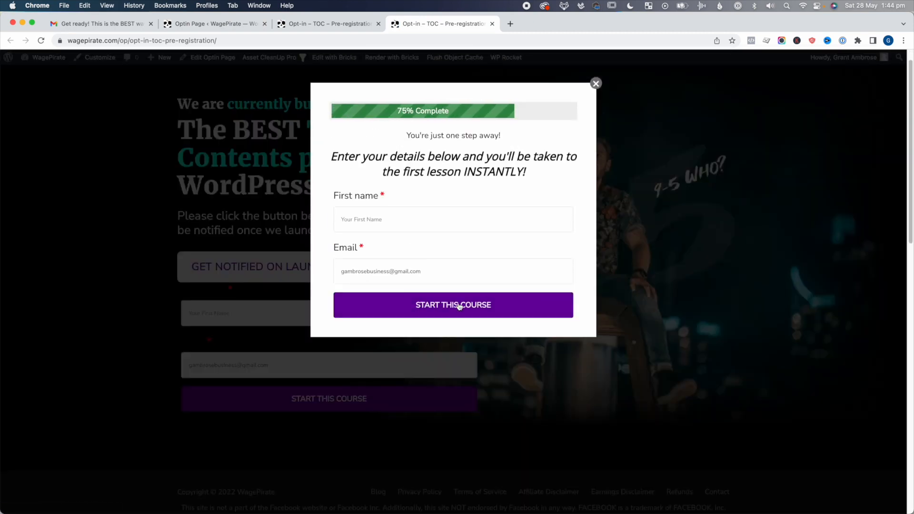
Turn the popover form's progress bar off and back on, and save the changes
{"action": "left_click", "coordinate": [143, 198]}
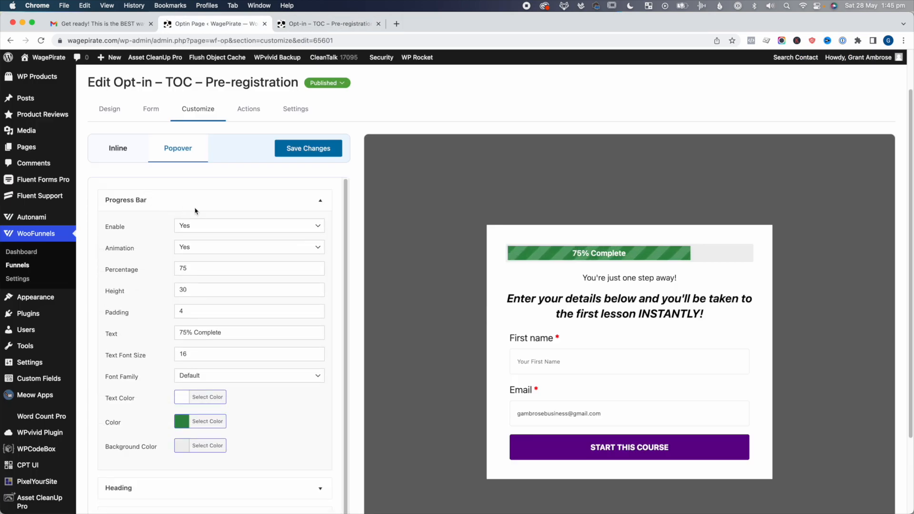
{"action": "left_click", "coordinate": [193, 224]}
{"action": "left_click", "coordinate": [186, 236]}
{"action": "left_click", "coordinate": [193, 226]}
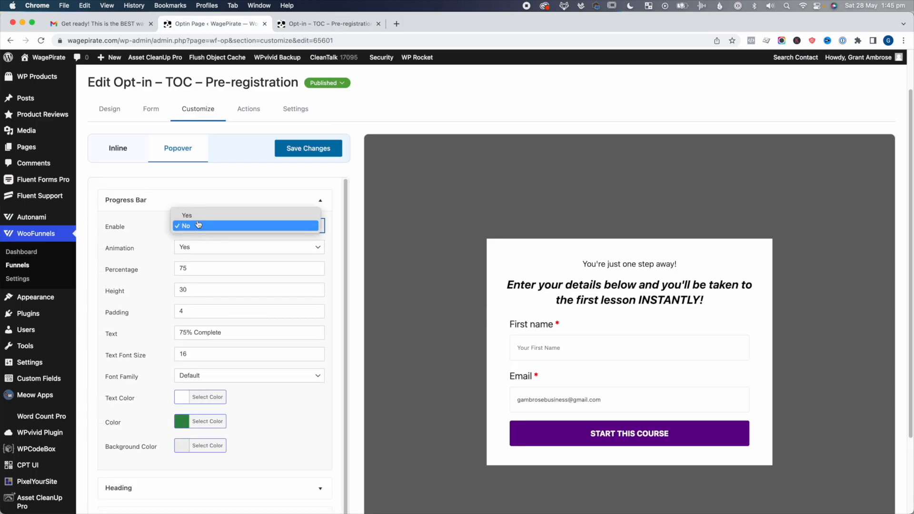
{"action": "left_click", "coordinate": [184, 216]}
{"action": "left_click", "coordinate": [300, 199]}
{"action": "left_click", "coordinate": [298, 148]}
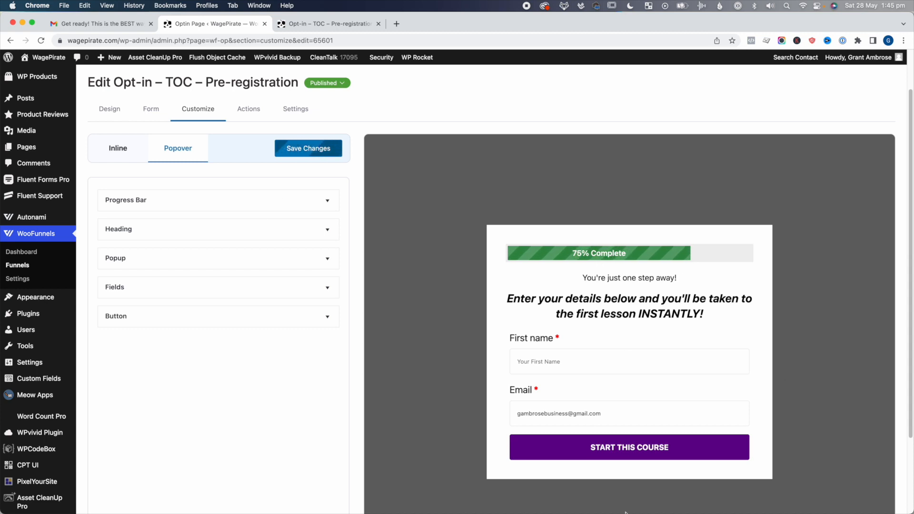
Toggle the opt-in page's admin email notification to Yes and back to No
{"action": "left_click", "coordinate": [249, 109]}
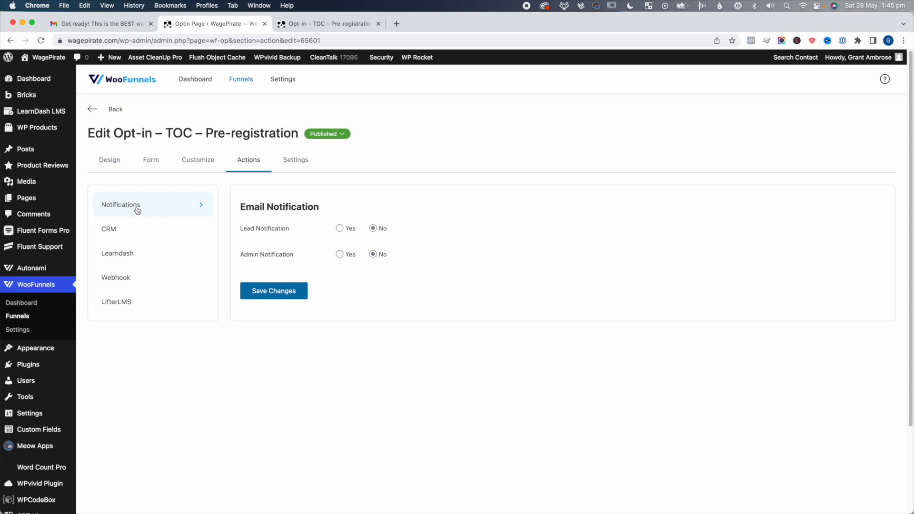
{"action": "left_click", "coordinate": [340, 254]}
{"action": "left_click", "coordinate": [373, 255]}
Enable the opt-in's CRM integration and review the services that contacts can be sent to
{"action": "left_click", "coordinate": [117, 234]}
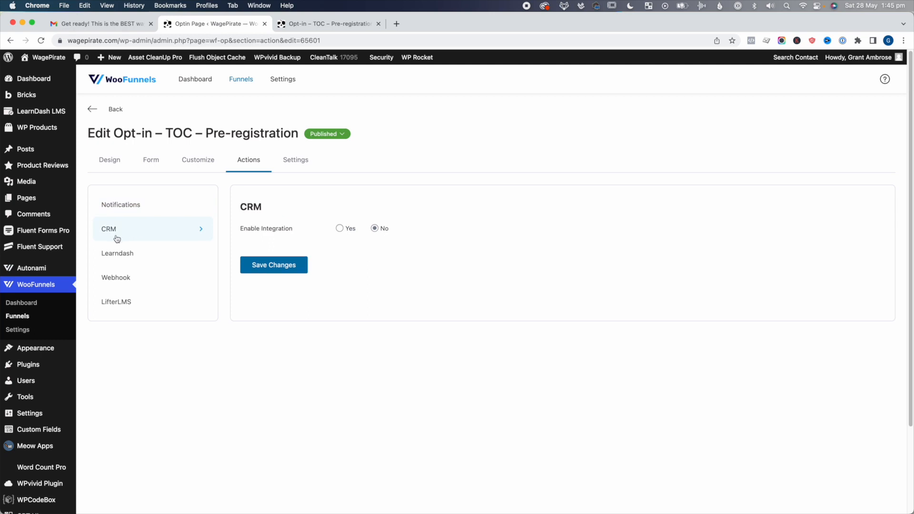
{"action": "left_click", "coordinate": [339, 229]}
{"action": "left_click", "coordinate": [351, 255]}
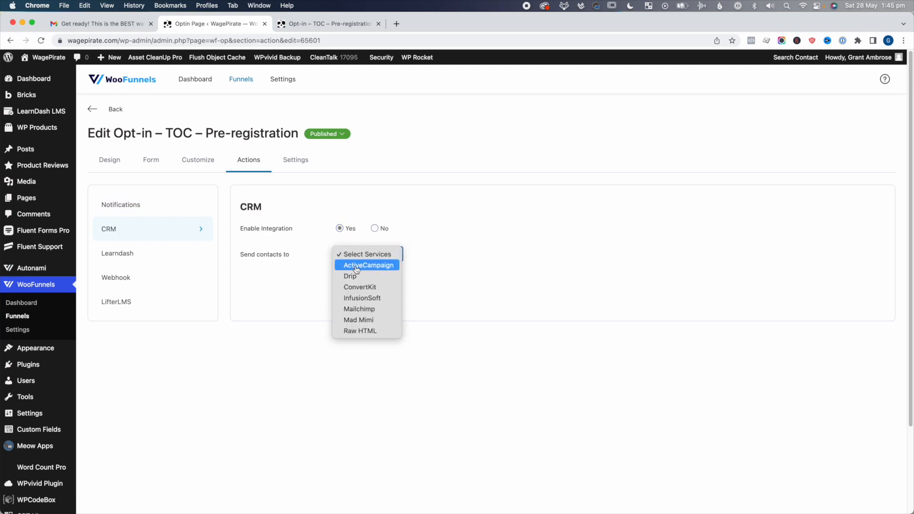
{"action": "left_click", "coordinate": [337, 250]}
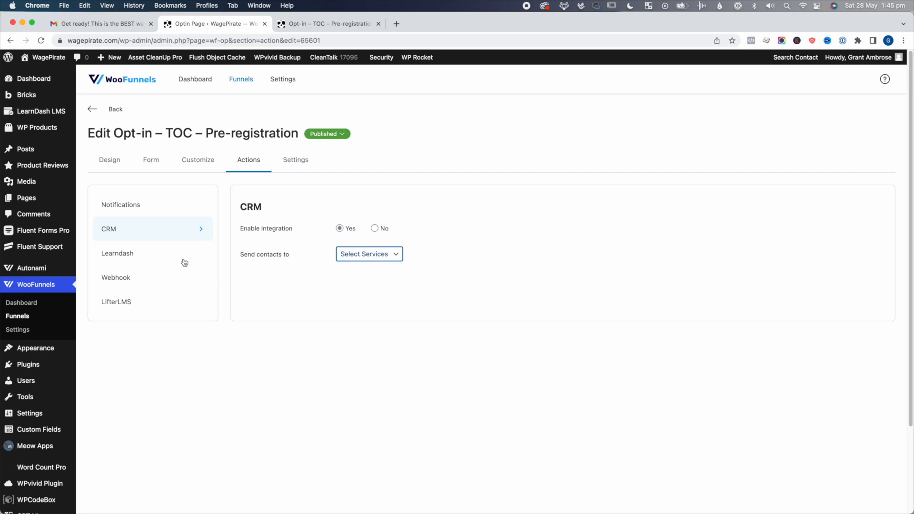
Enable LearnDash course assignment to review its course option, and view the opt-in's Webhook settings
{"action": "left_click", "coordinate": [167, 257]}
{"action": "left_click", "coordinate": [341, 229]}
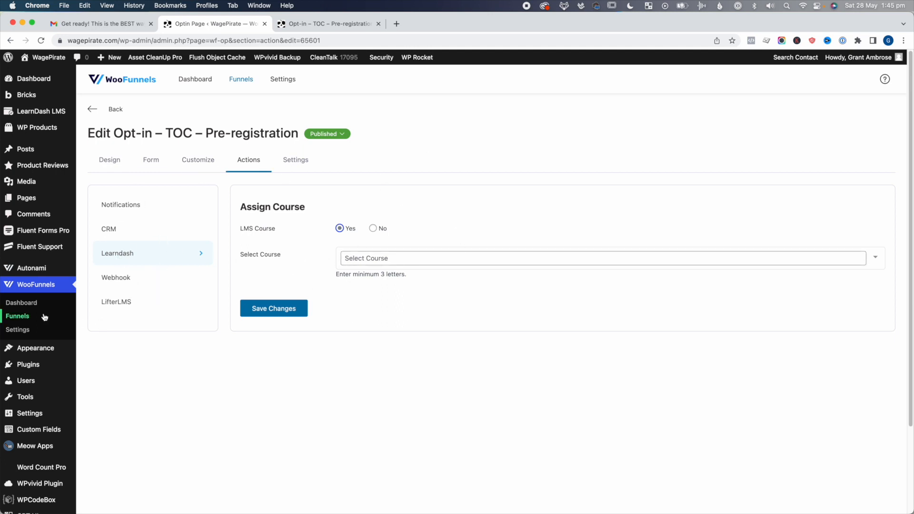
{"action": "mouse_move", "coordinate": [31, 269]}
{"action": "left_click", "coordinate": [138, 280]}
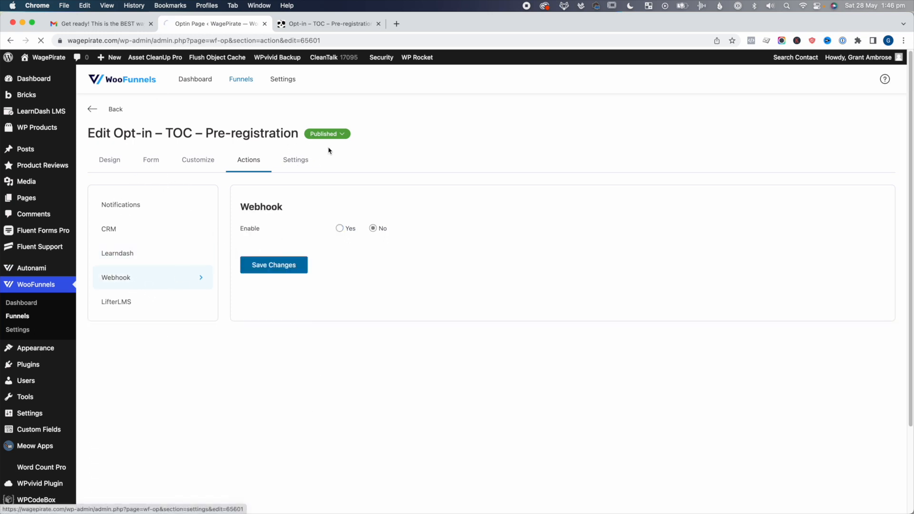
Turn on the opt-in page's Custom Redirection setting to view its page selection option
{"action": "left_click", "coordinate": [309, 160]}
{"action": "left_click", "coordinate": [134, 233]}
{"action": "left_click", "coordinate": [339, 228]}
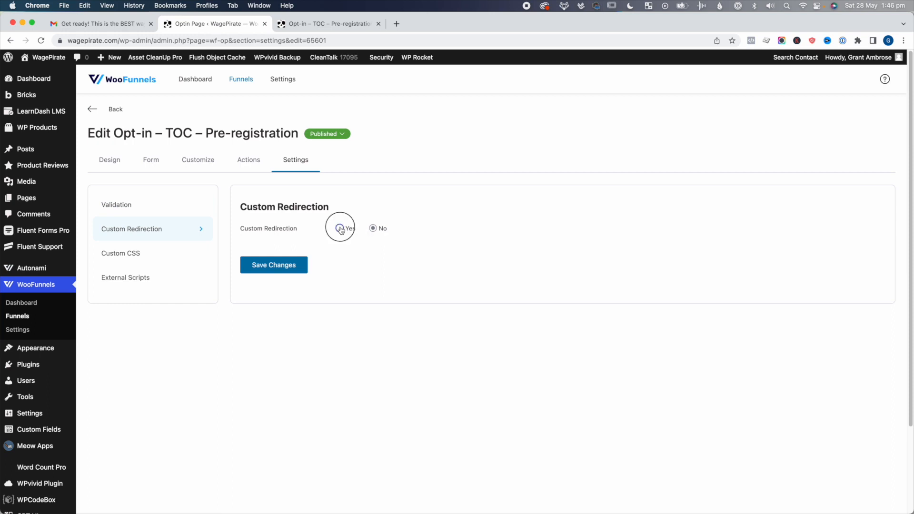
{"action": "left_click", "coordinate": [291, 257]}
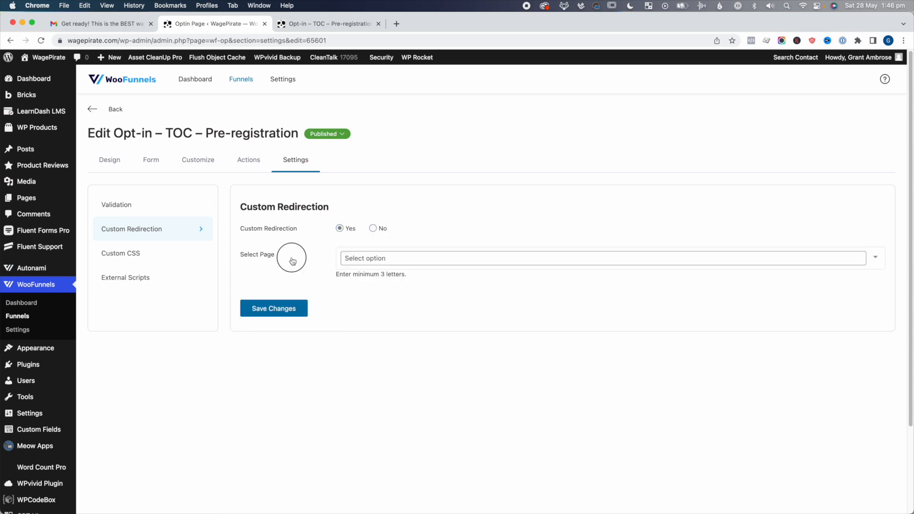
Review the opt-in page's Custom CSS, External Scripts, Validation and Custom Redirection settings
{"action": "left_click", "coordinate": [162, 257]}
{"action": "left_click", "coordinate": [147, 285]}
{"action": "left_click", "coordinate": [129, 203]}
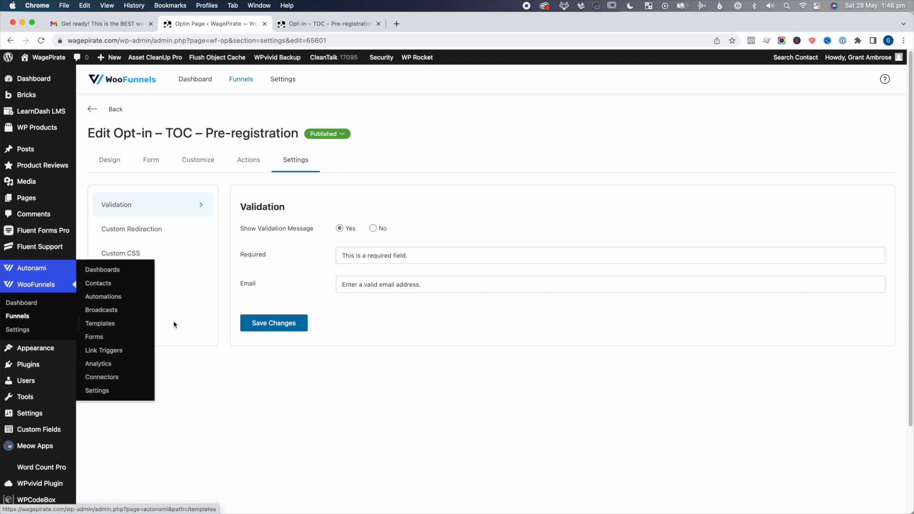
{"action": "left_click", "coordinate": [137, 234]}
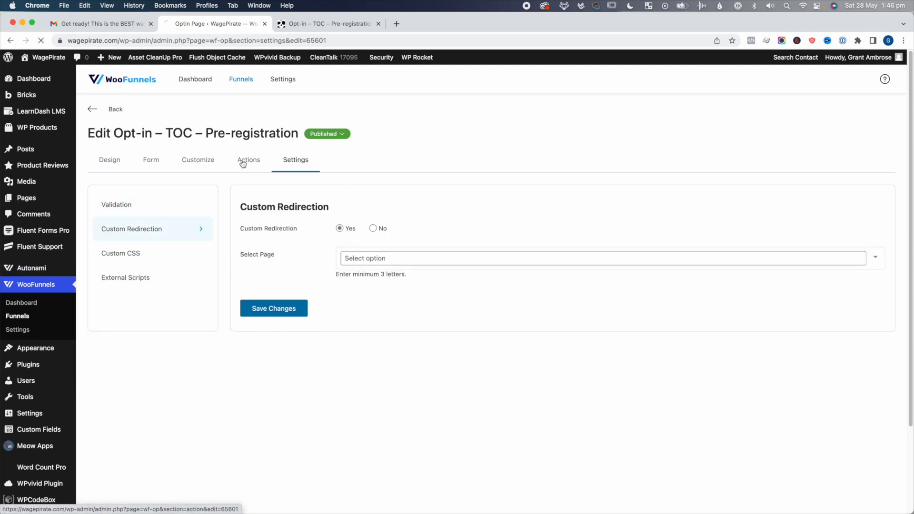
{"action": "left_click", "coordinate": [296, 166]}
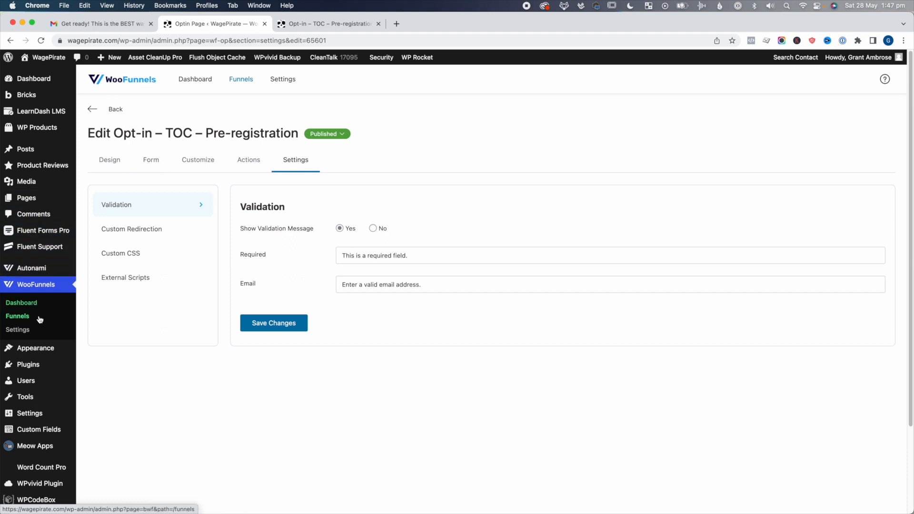
Delete the inline opt-in form element below the GET NOTIFIED ON LAUNCH button in Bricks and save the page
{"action": "left_click", "coordinate": [94, 110]}
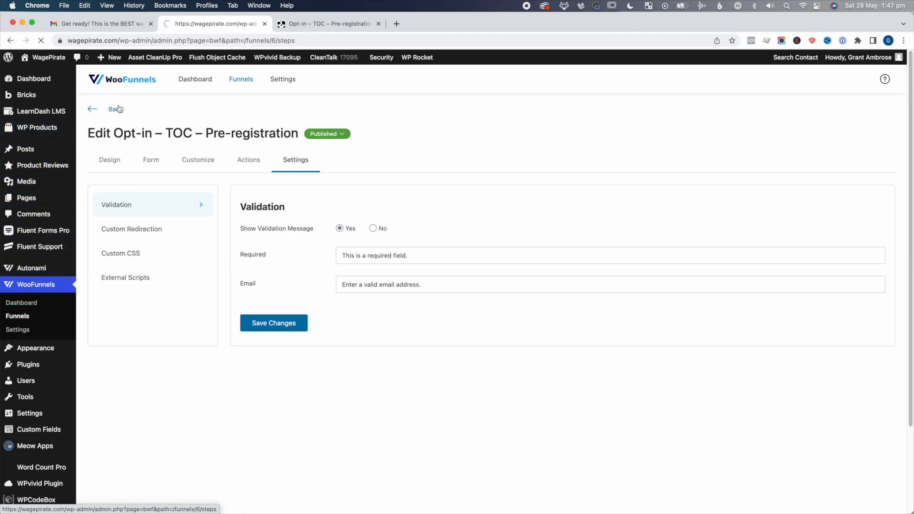
{"action": "left_click", "coordinate": [307, 28]}
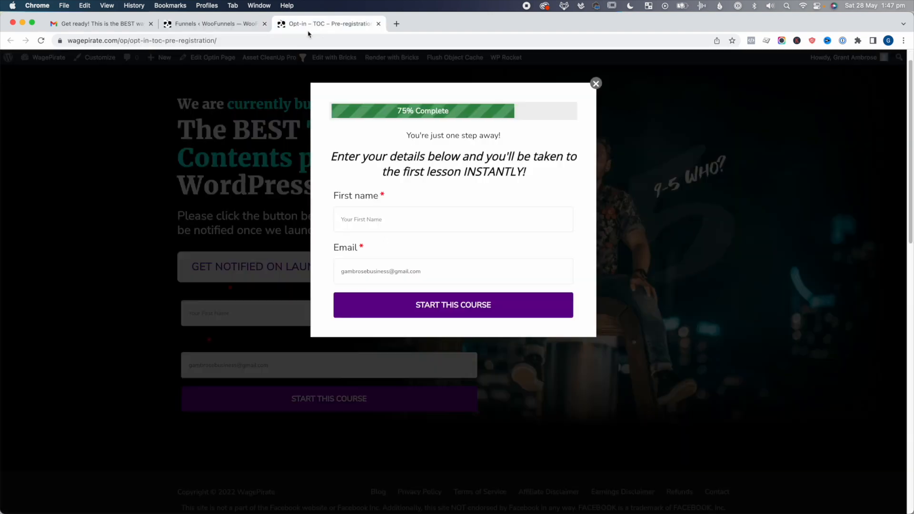
{"action": "left_click", "coordinate": [596, 83]}
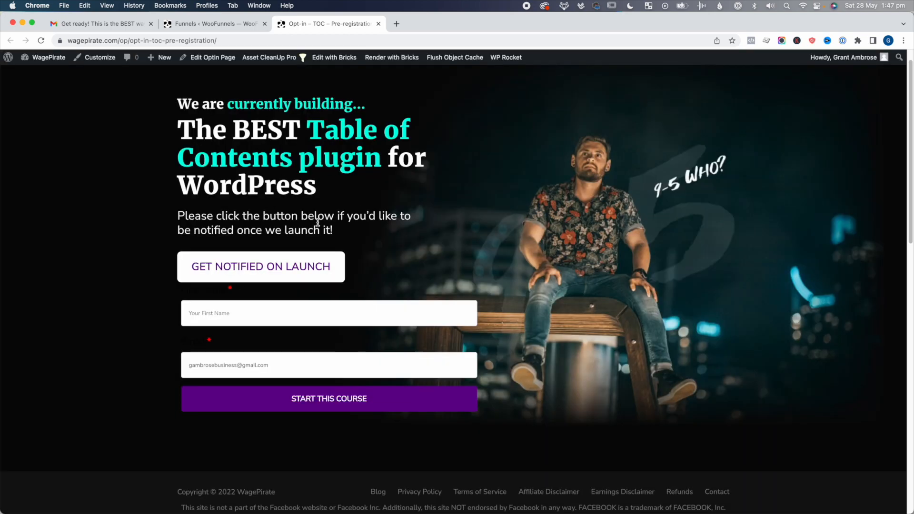
{"action": "left_click", "coordinate": [335, 57], "text": "super"}
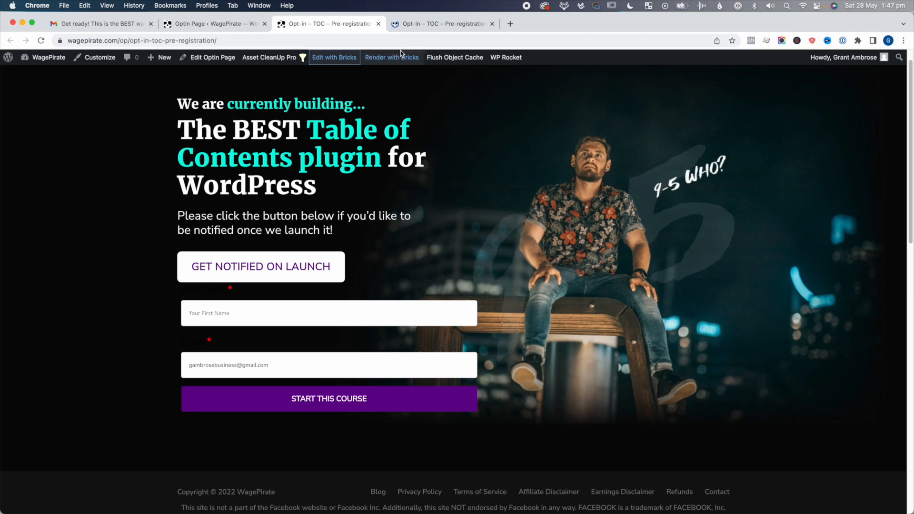
{"action": "left_click", "coordinate": [429, 24]}
{"action": "left_click", "coordinate": [894, 263]}
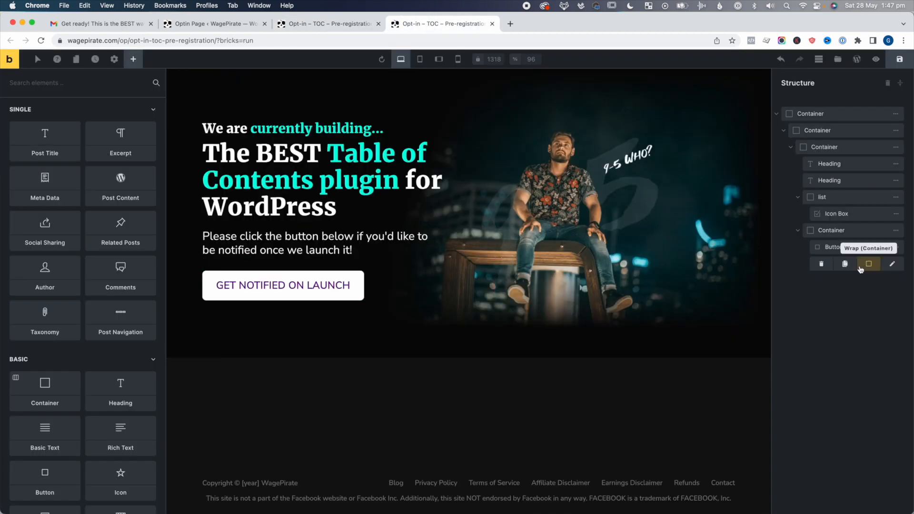
{"action": "left_click", "coordinate": [822, 263]}
{"action": "left_click", "coordinate": [899, 60]}
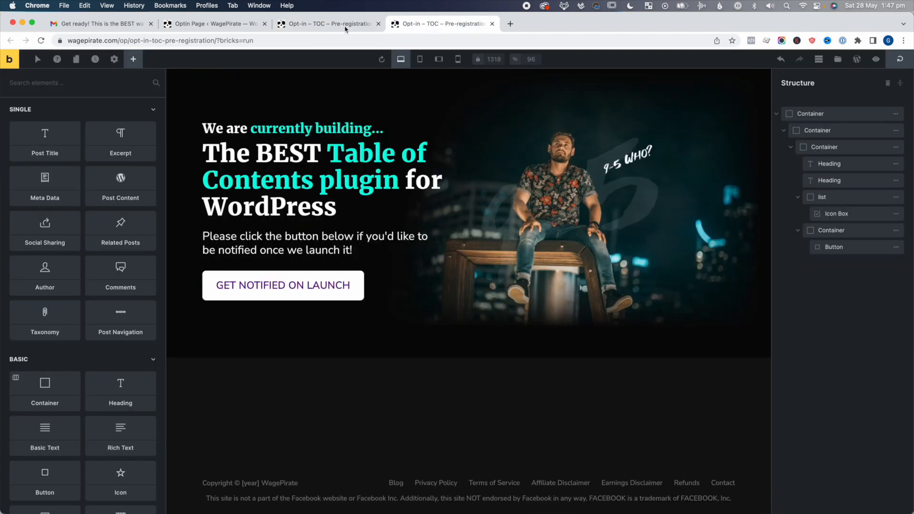
Reload the live opt-in page and test opening and closing the popup form from its launch notification button
{"action": "left_click", "coordinate": [319, 29]}
{"action": "key", "text": "super+r"}
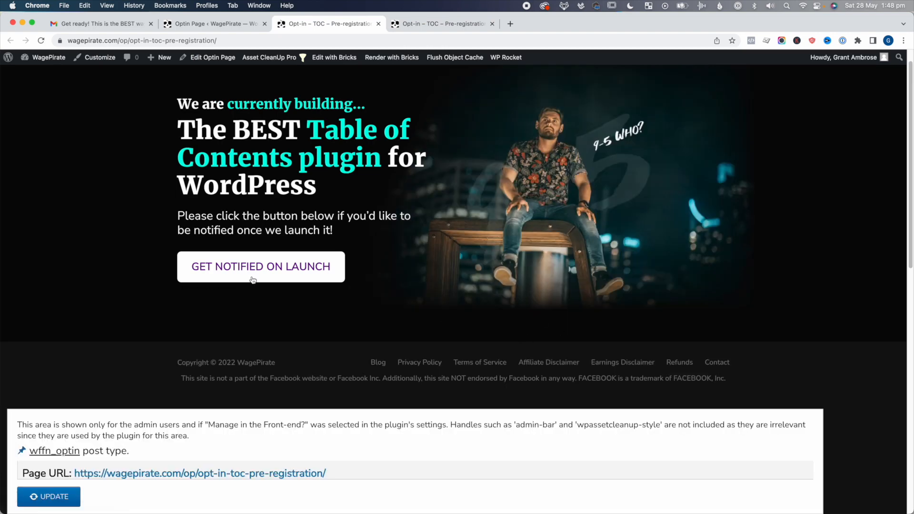
{"action": "left_click", "coordinate": [284, 292]}
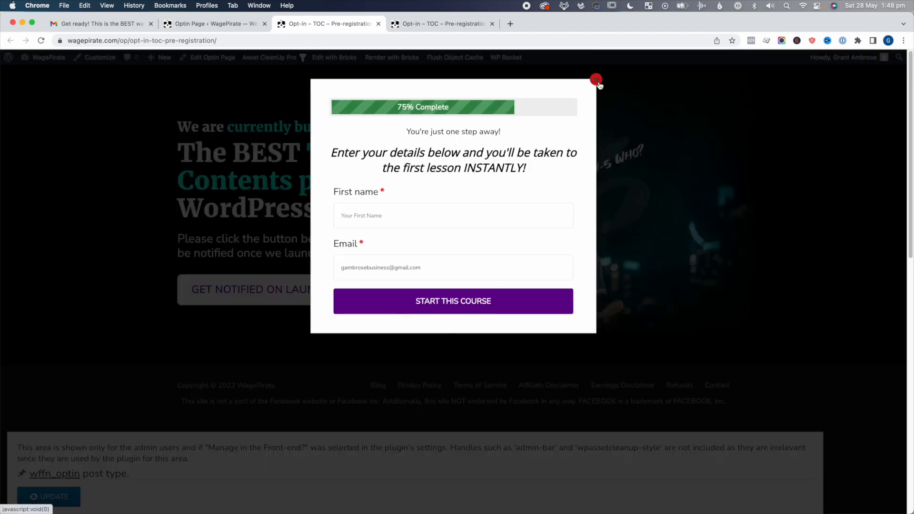
{"action": "left_click", "coordinate": [595, 84]}
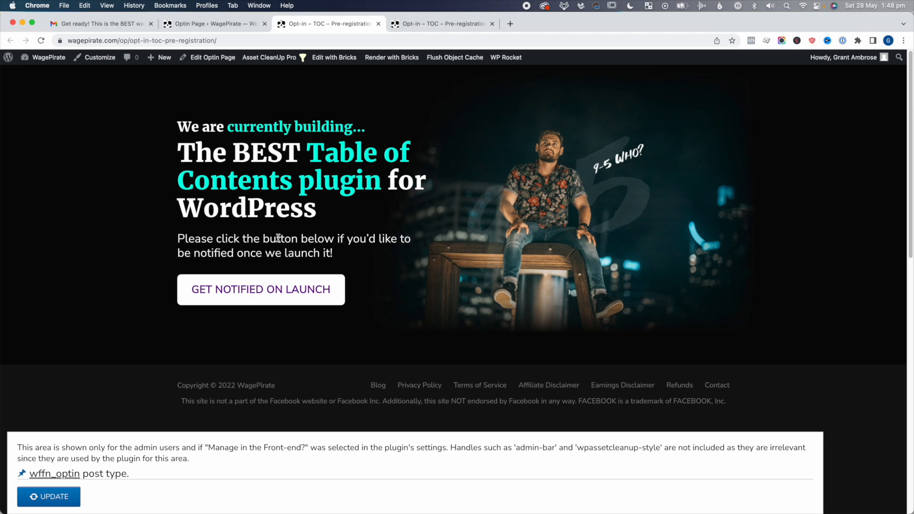
{"action": "left_click", "coordinate": [254, 287]}
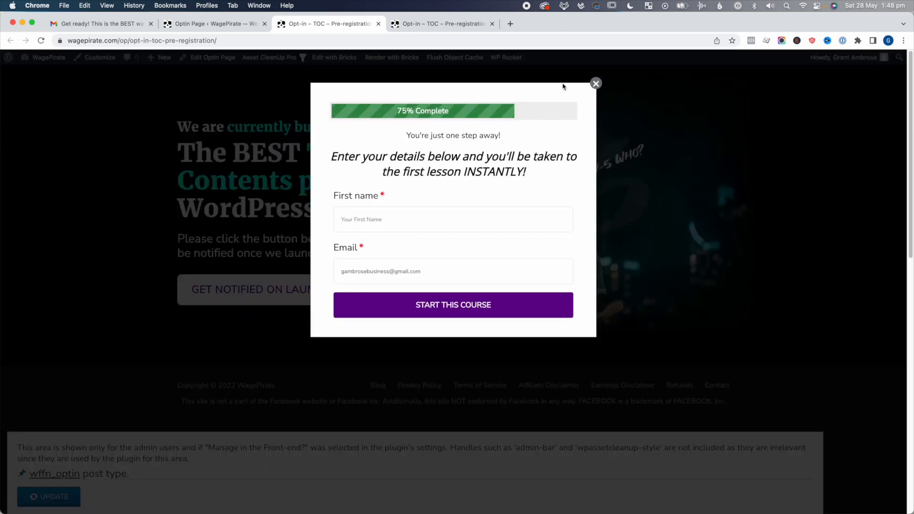
{"action": "left_click", "coordinate": [595, 84]}
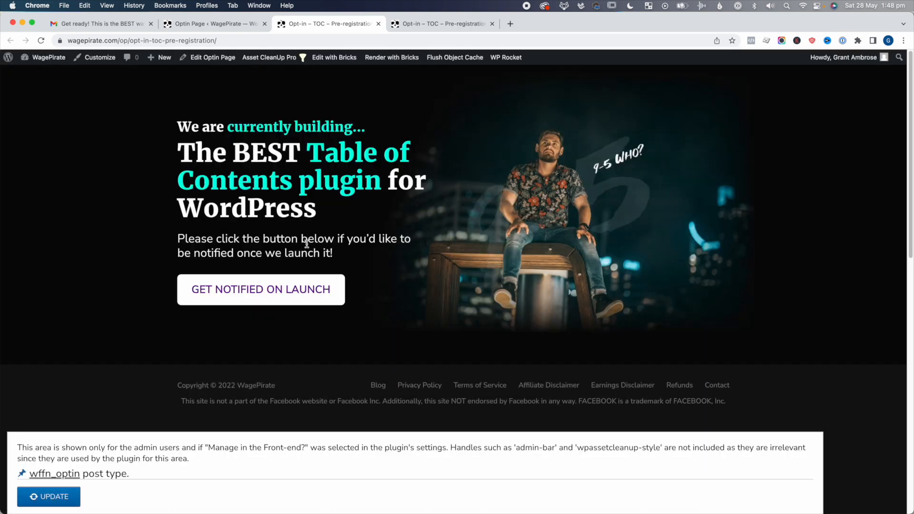
Review the live opt-in page's headline and call-to-action text, and check the popup form again
{"action": "left_click_drag", "start_coordinate": [189, 126], "coordinate": [357, 239]}
{"action": "left_click", "coordinate": [333, 239]}
{"action": "left_click_drag", "start_coordinate": [207, 238], "coordinate": [333, 255]}
{"action": "left_click", "coordinate": [333, 255]}
{"action": "left_click", "coordinate": [245, 292]}
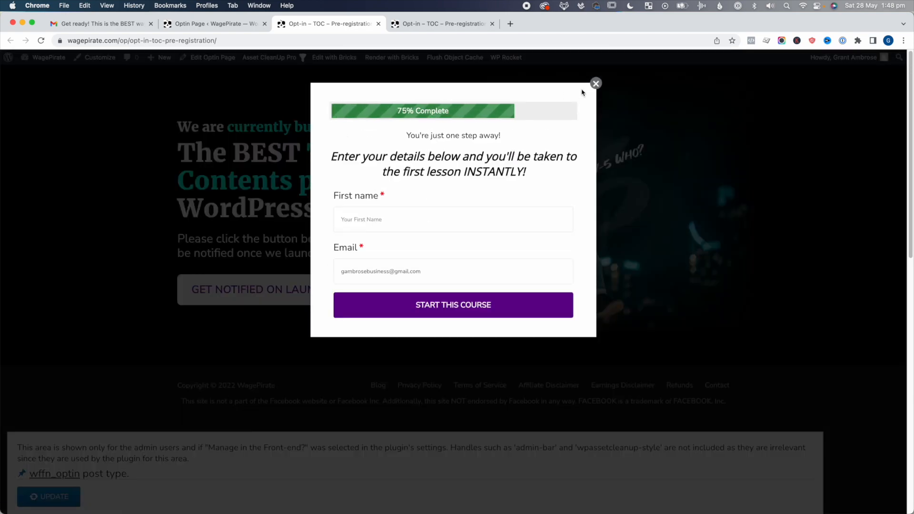
{"action": "left_click", "coordinate": [597, 84]}
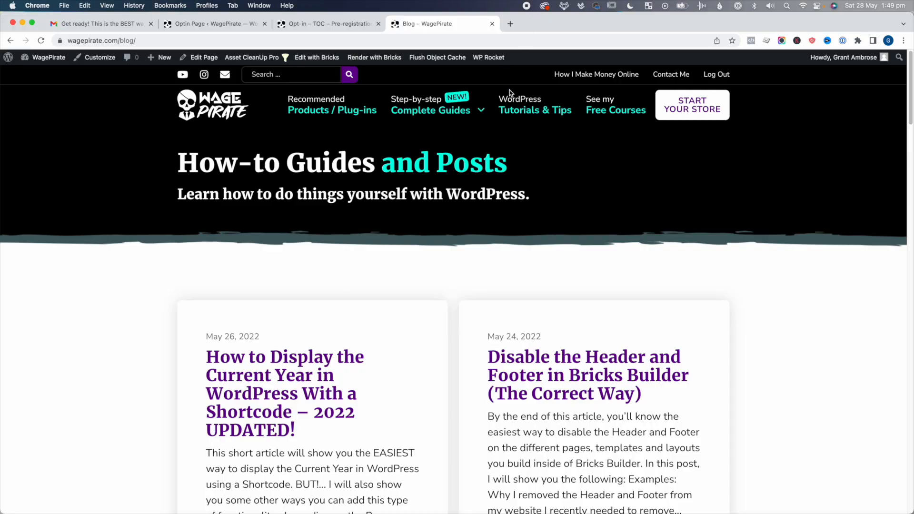
Open the blog article on disabling the header and footer in Bricks Builder and examine its before-and-after examples
{"action": "scroll", "coordinate": [588, 232], "scroll_direction": "down", "scroll_amount": 3}
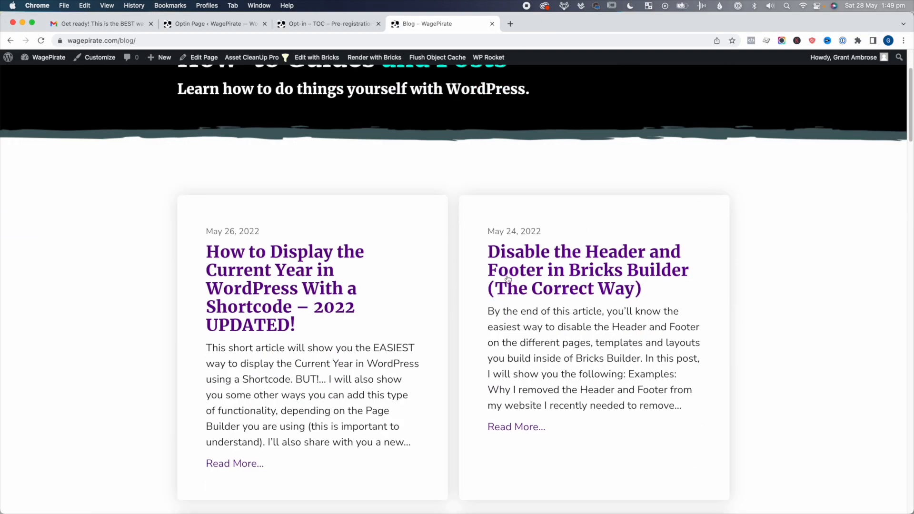
{"action": "left_click", "coordinate": [548, 254], "text": "super"}
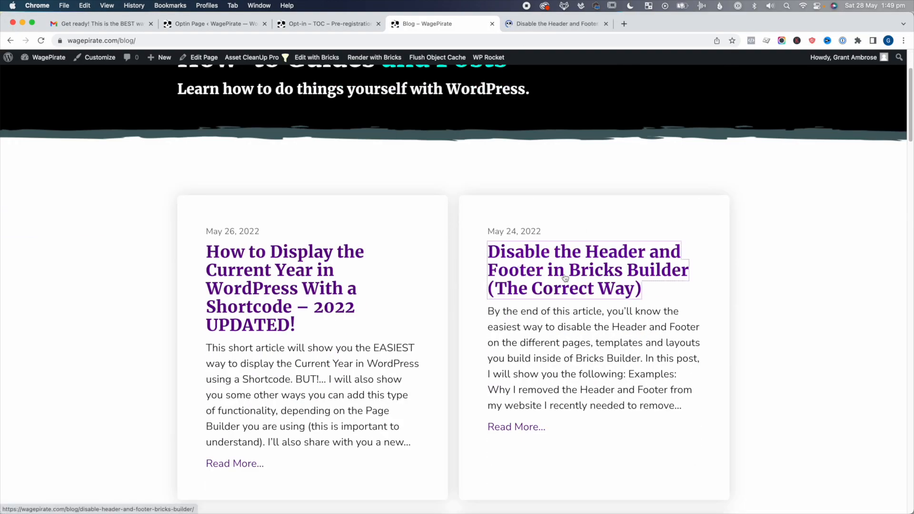
{"action": "left_click", "coordinate": [556, 24]}
{"action": "scroll", "coordinate": [328, 191], "scroll_direction": "down", "scroll_amount": 15}
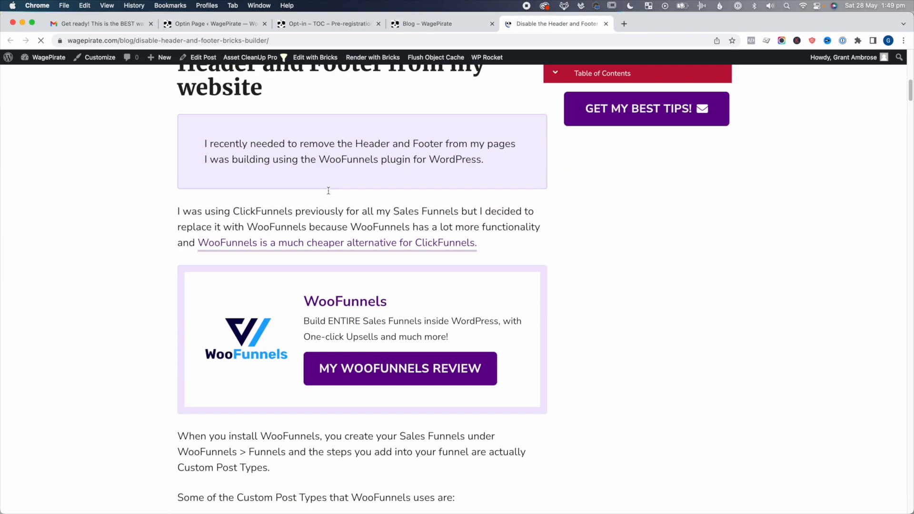
{"action": "scroll", "coordinate": [328, 191], "scroll_direction": "down", "scroll_amount": 10}
{"action": "scroll", "coordinate": [328, 193], "scroll_direction": "up", "scroll_amount": 7}
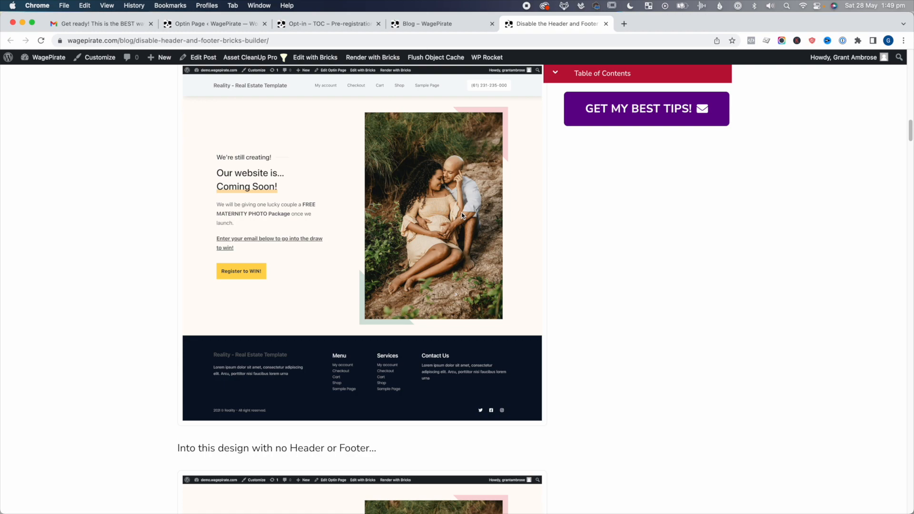
{"action": "scroll", "coordinate": [461, 216], "scroll_direction": "up", "scroll_amount": 6}
{"action": "key", "text": "super+w"}
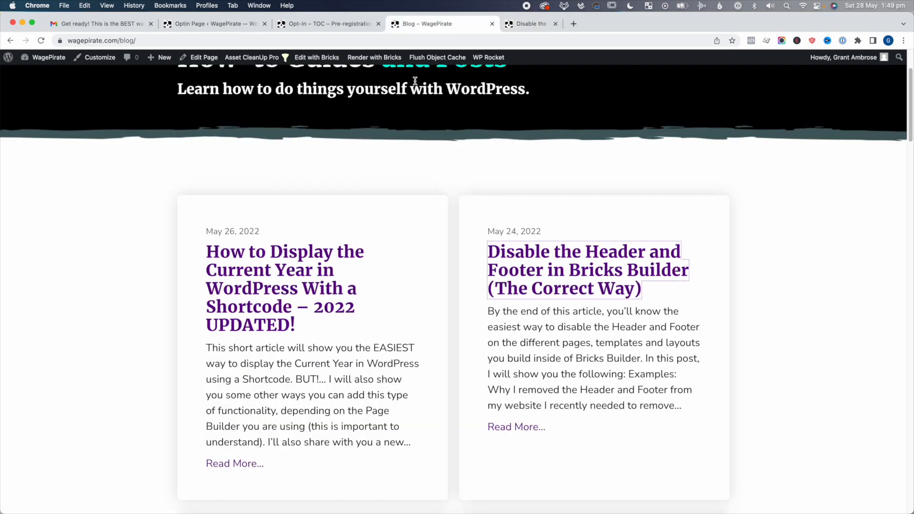
Return to the TOC - Pre-registration funnel and open its Check Your Email confirmation page for editing in Bricks
{"action": "left_click", "coordinate": [351, 22]}
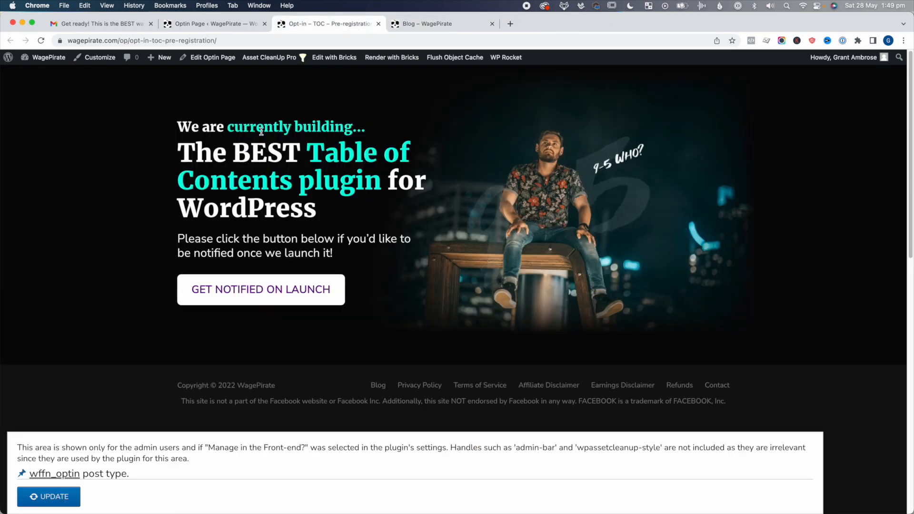
{"action": "left_click", "coordinate": [215, 23]}
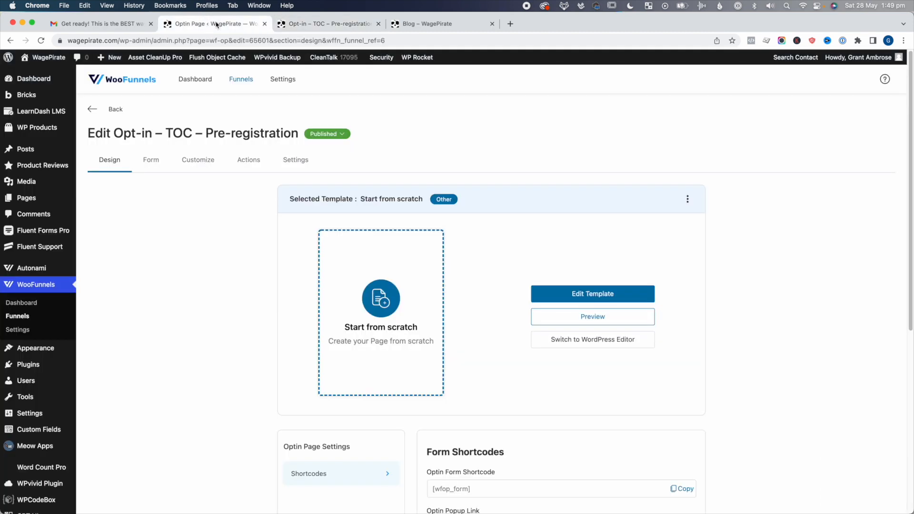
{"action": "left_click", "coordinate": [33, 314]}
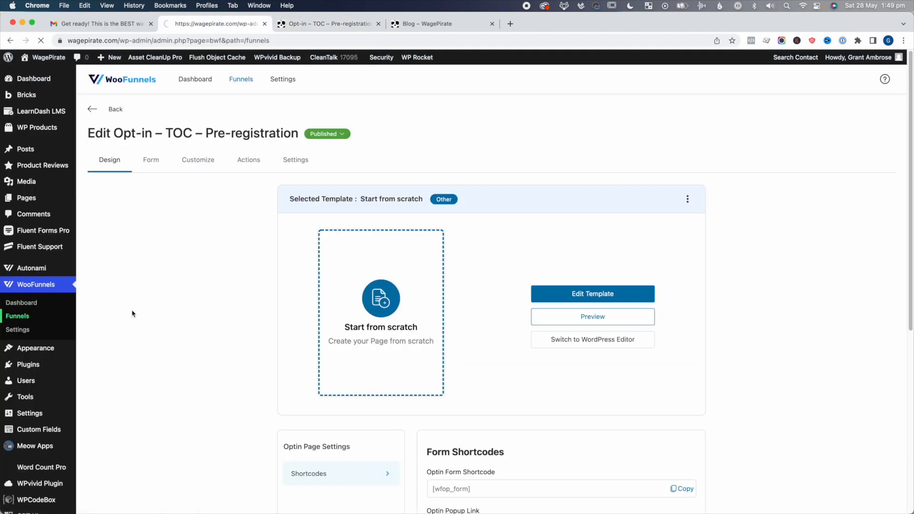
{"action": "left_click", "coordinate": [157, 227]}
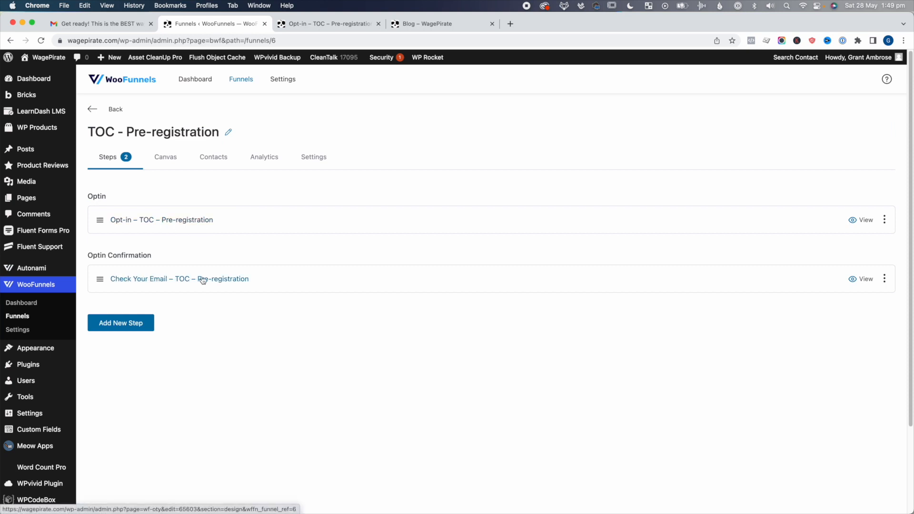
{"action": "left_click", "coordinate": [863, 279], "text": "super"}
{"action": "left_click", "coordinate": [327, 24]}
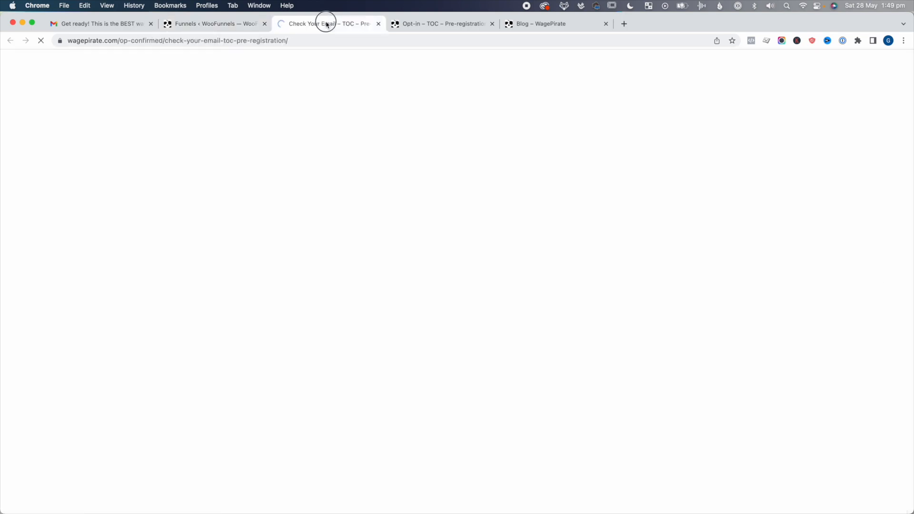
{"action": "mouse_move", "coordinate": [371, 59]}
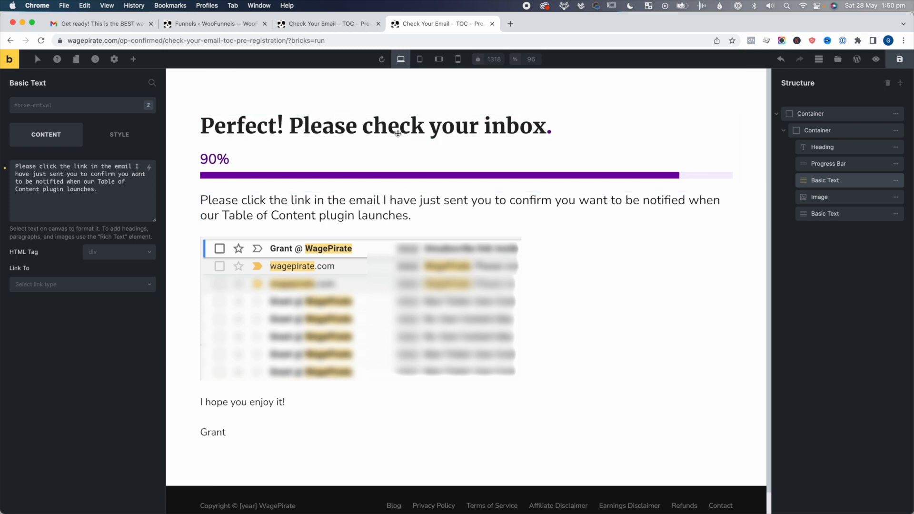
Check the confirmation page's heading and email instructions, save the page and close the Bricks editor
{"action": "left_click", "coordinate": [397, 132]}
{"action": "left_click", "coordinate": [266, 200]}
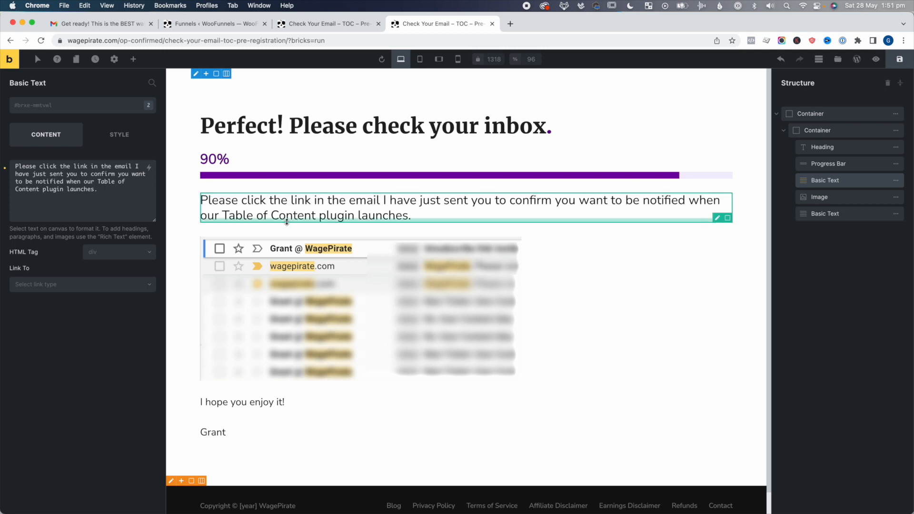
{"action": "left_click", "coordinate": [669, 105]}
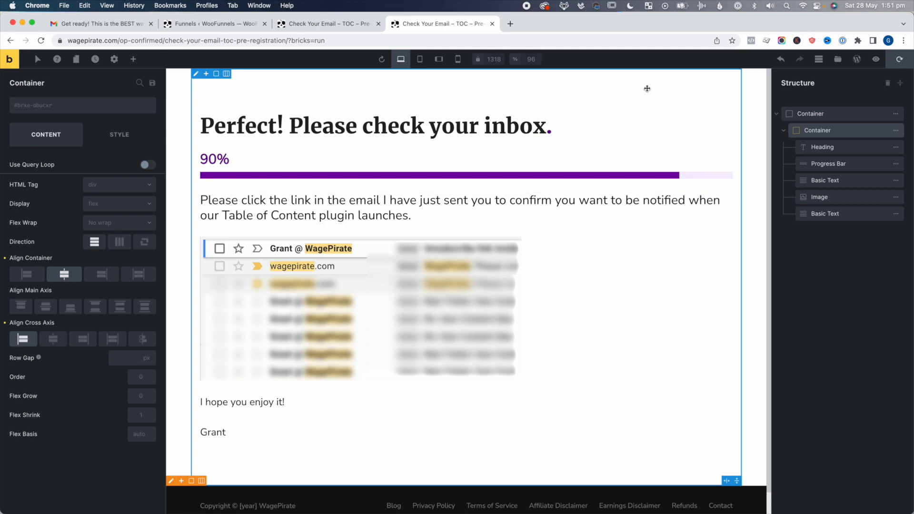
{"action": "key", "text": "super+w"}
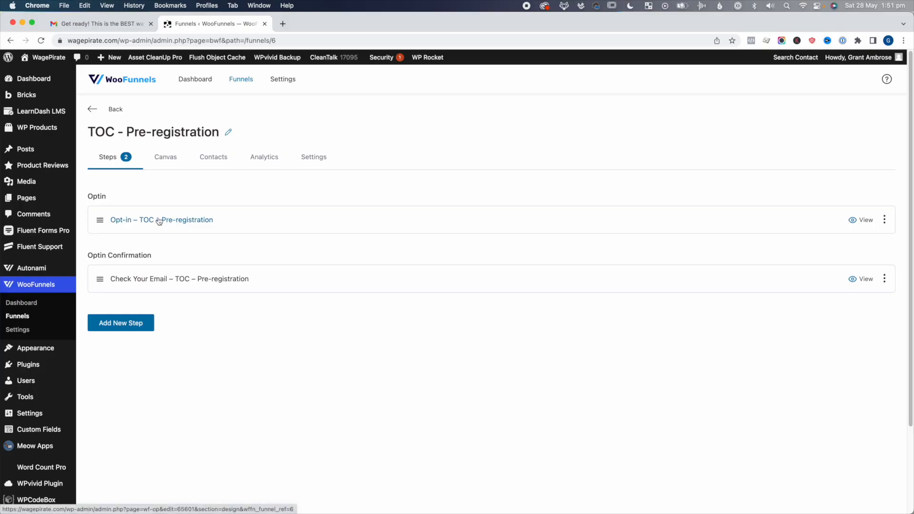
Add a new Autonami form named "Optin - TOC pre-registration"
{"action": "mouse_move", "coordinate": [35, 270]}
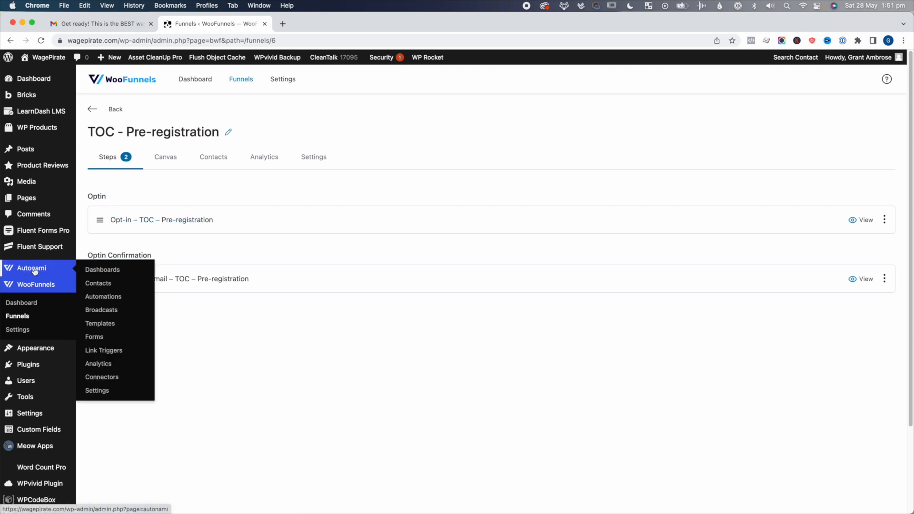
{"action": "left_click", "coordinate": [100, 338]}
{"action": "left_click", "coordinate": [887, 149]}
{"action": "type", "text": "Optin - TOC pre"}
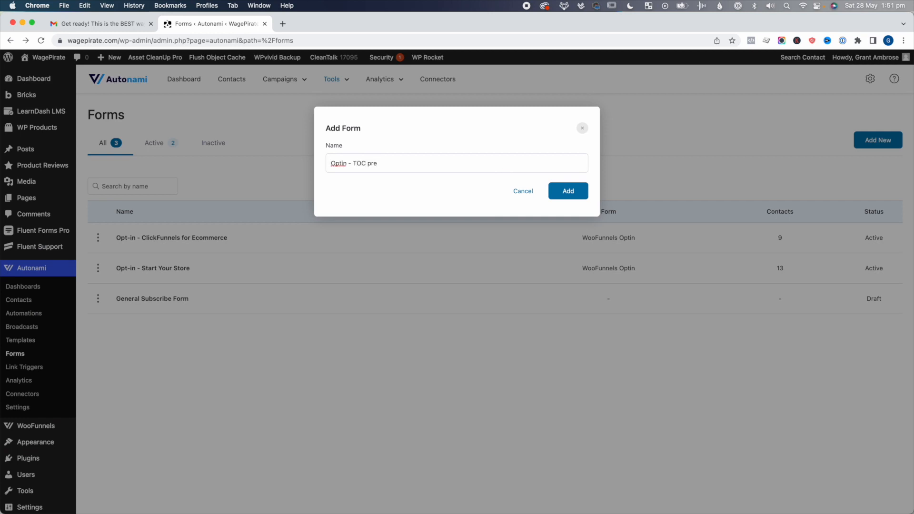
{"action": "type", "text": "=-"}
{"action": "key", "text": "BackSpace"}
{"action": "key", "text": "BackSpace"}
{"action": "type", "text": "-registration"}
{"action": "left_click", "coordinate": [576, 192]}
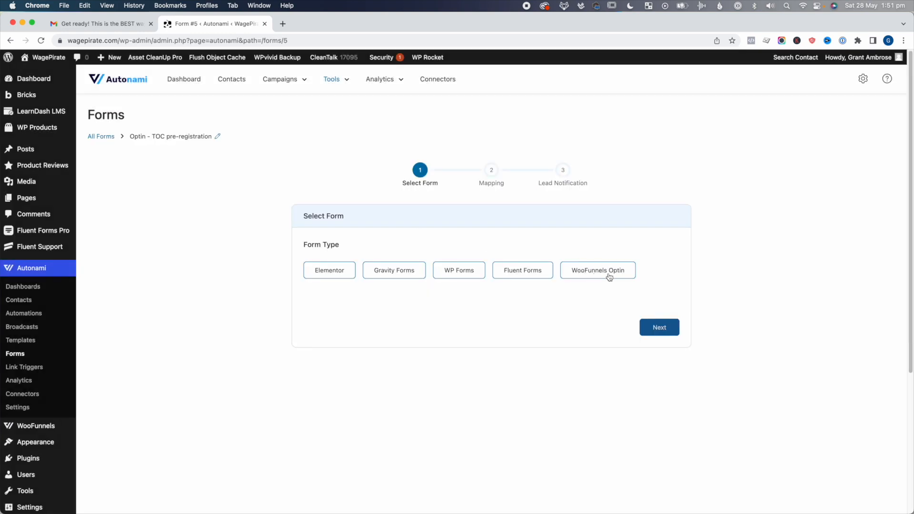
Link the form to the WooFunnels Optin form "Opt-in - TOC - Pre-registration (TOC - Pre-registration)" and continue to mapping
{"action": "left_click", "coordinate": [614, 273]}
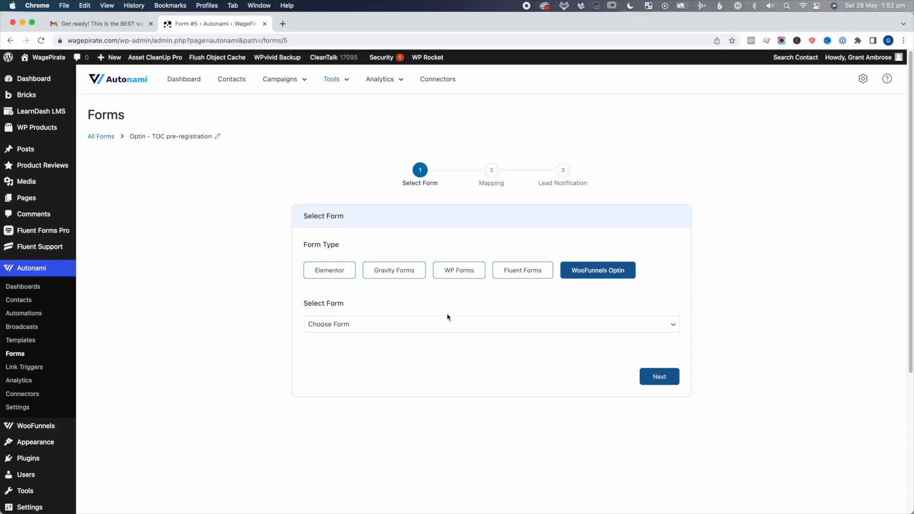
{"action": "left_click", "coordinate": [446, 325]}
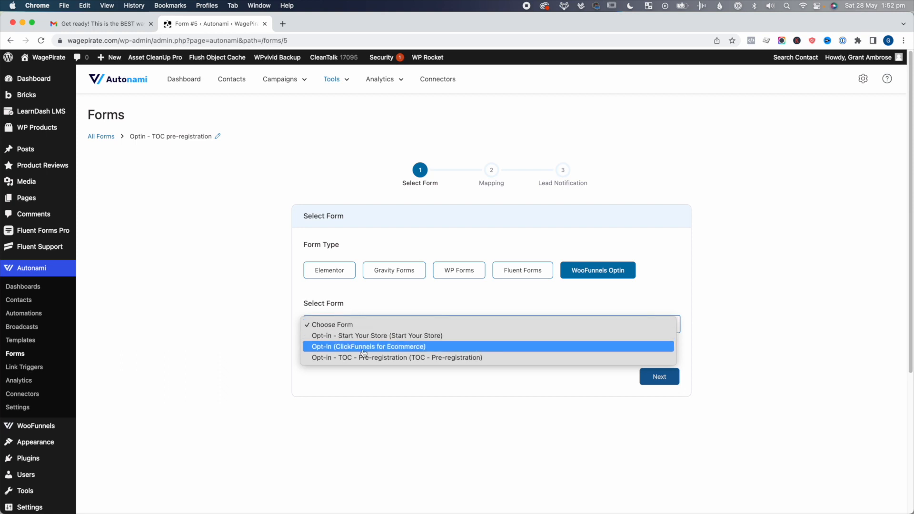
{"action": "left_click", "coordinate": [406, 358]}
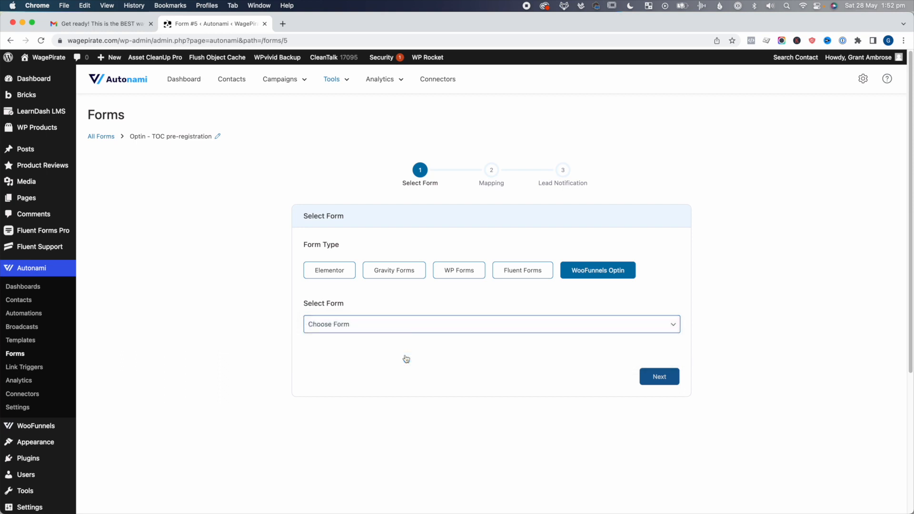
{"action": "left_click", "coordinate": [663, 377]}
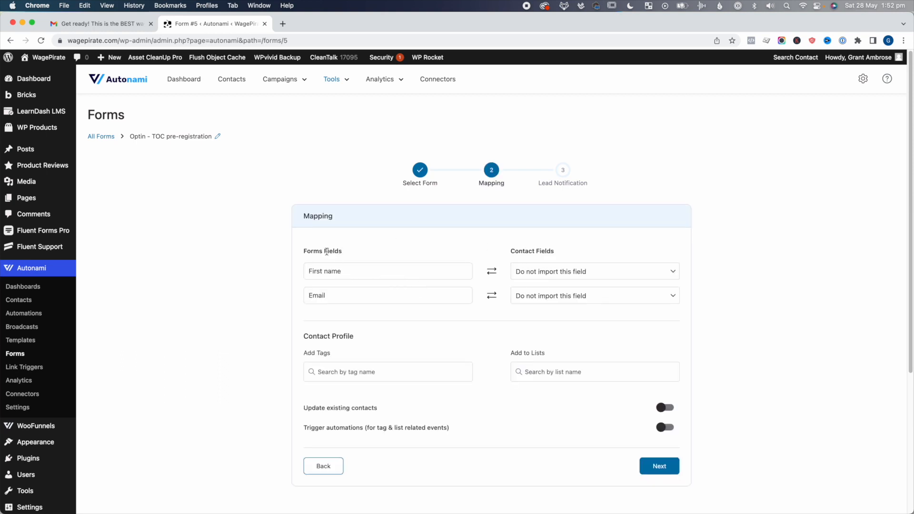
Map the First name form field to the First Name contact field and Email to Email
{"action": "left_click", "coordinate": [525, 276]}
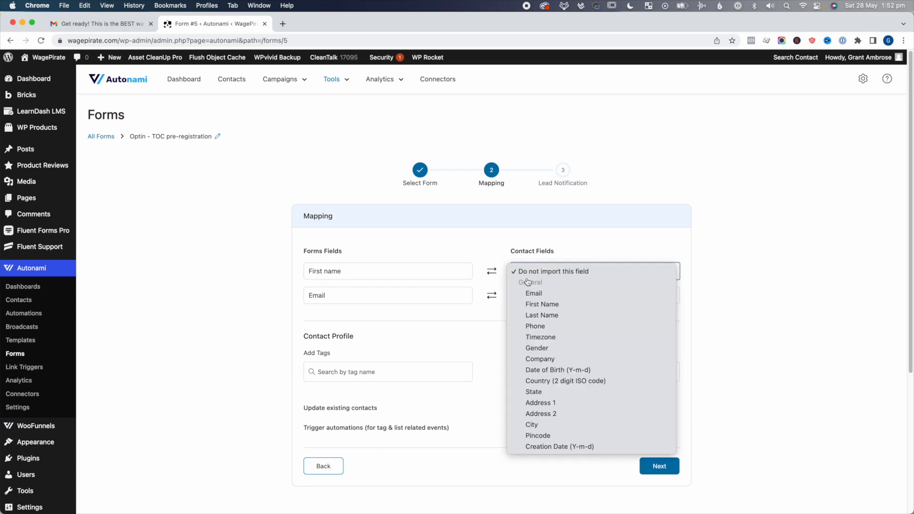
{"action": "left_click", "coordinate": [541, 304]}
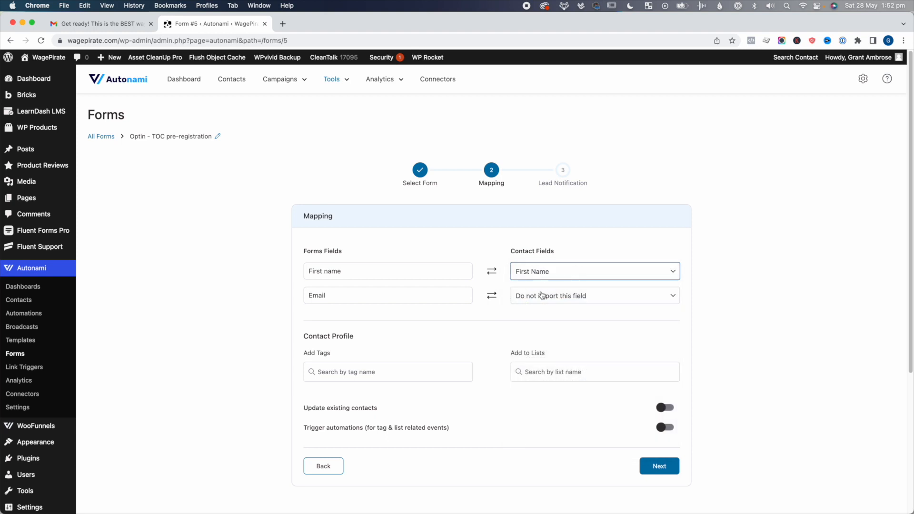
{"action": "left_click", "coordinate": [563, 299]}
{"action": "left_click", "coordinate": [554, 318]}
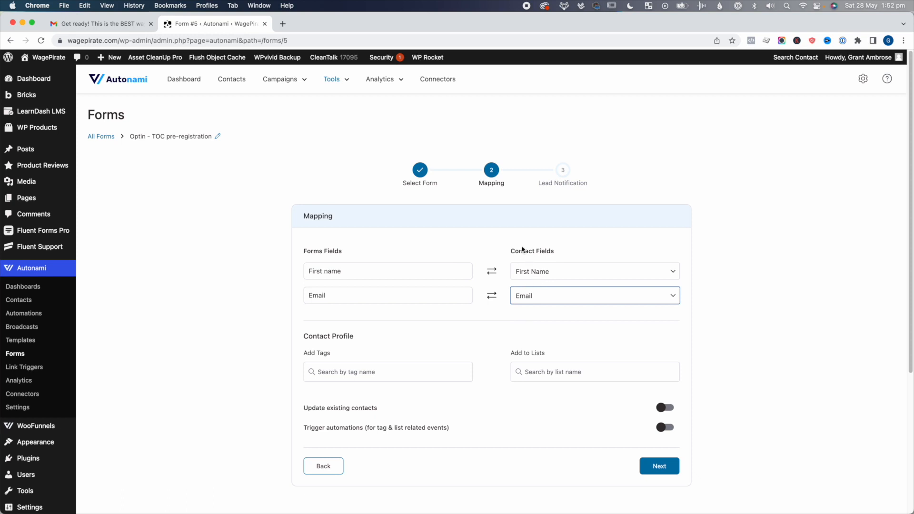
Create and assign a new contact tag named "TOC - pre-registration" in the contact profile settings
{"action": "scroll", "coordinate": [380, 361], "scroll_direction": "down", "scroll_amount": 3}
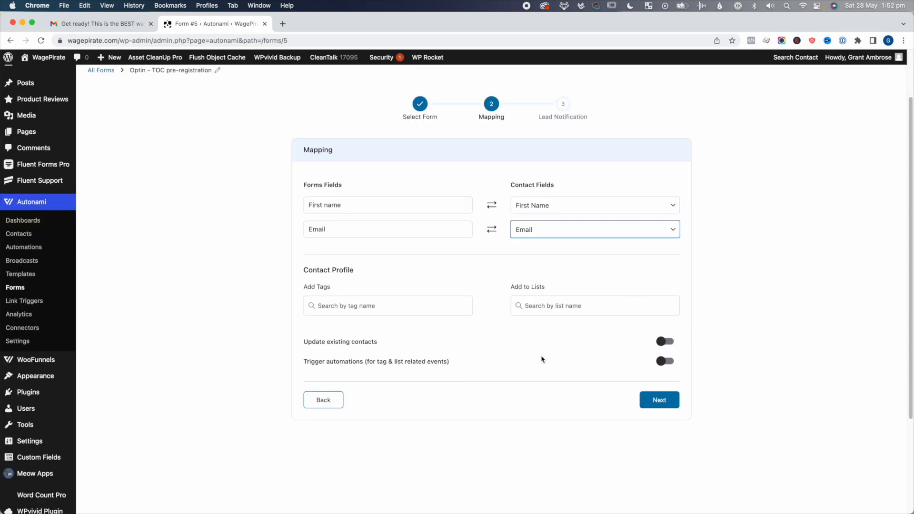
{"action": "left_click", "coordinate": [367, 308]}
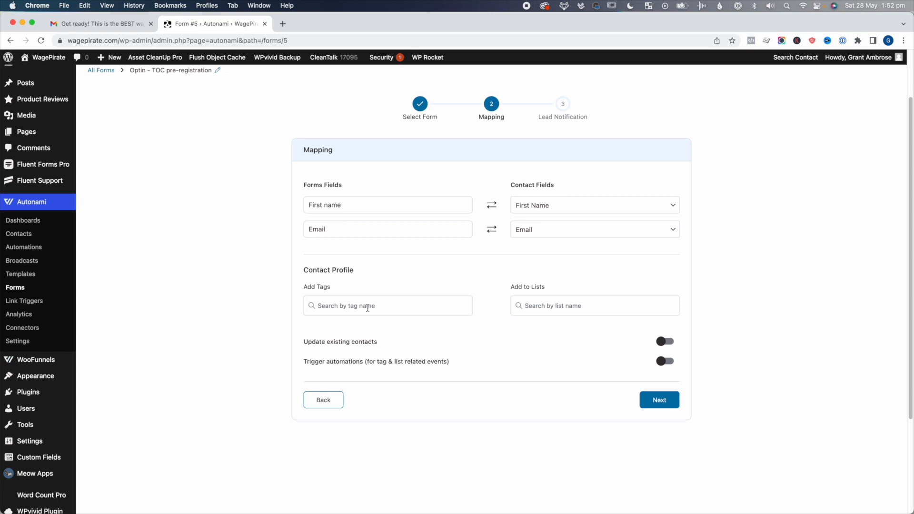
{"action": "type", "text": "TOC - pre-reg"}
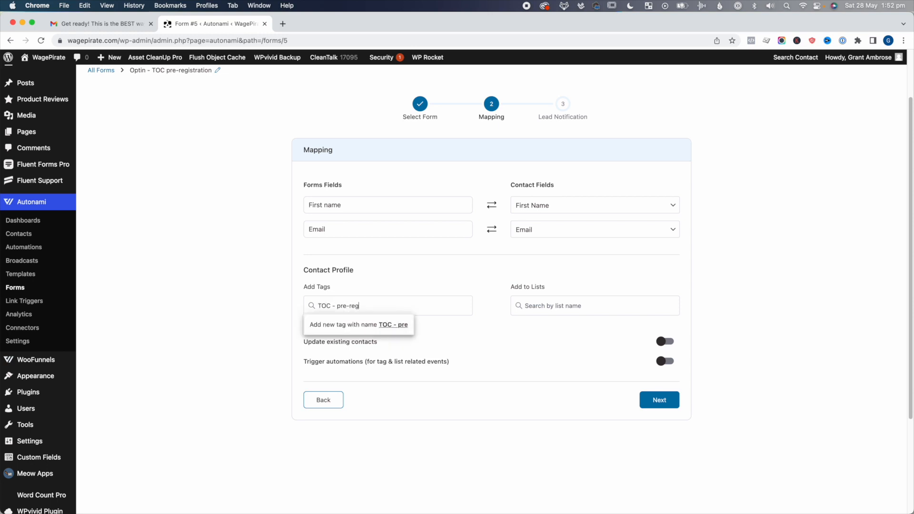
{"action": "type", "text": "istration"}
{"action": "left_click", "coordinate": [397, 324]}
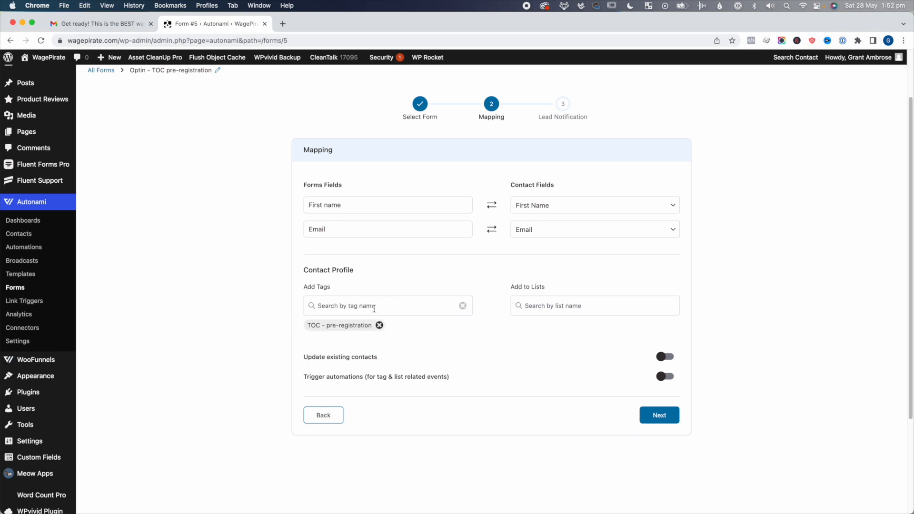
{"action": "left_click", "coordinate": [527, 300]}
{"action": "type", "text": "Master"}
{"action": "key", "text": "super+a"}
{"action": "key", "text": "BackSpace"}
{"action": "left_click", "coordinate": [163, 298]}
{"action": "left_click", "coordinate": [241, 341]}
Enable updating of existing contacts and save the mapping to continue to lead notification
{"action": "left_click", "coordinate": [667, 358]}
{"action": "left_click", "coordinate": [657, 415]}
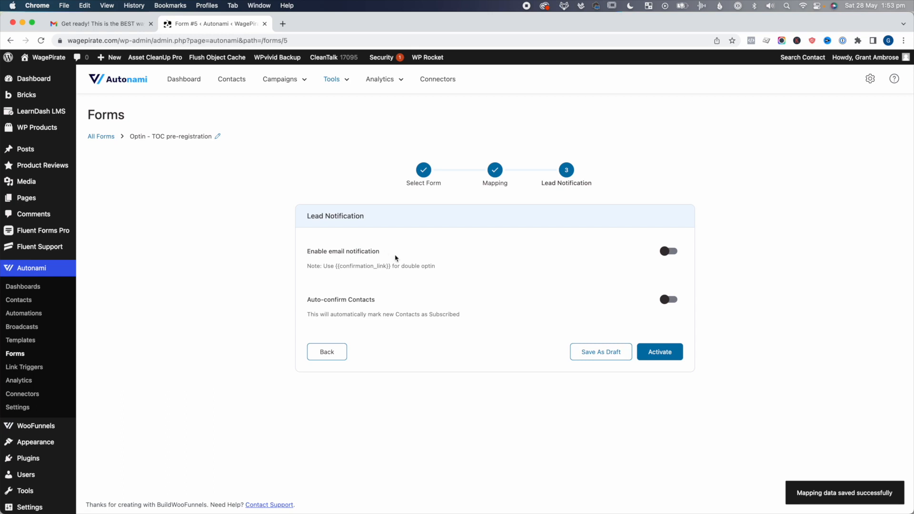
Enable email notification and set its subject to "Great! Please confirm your interest in the Table of Contents plugin"
{"action": "left_click", "coordinate": [669, 251]}
{"action": "scroll", "coordinate": [365, 217], "scroll_direction": "down", "scroll_amount": 3}
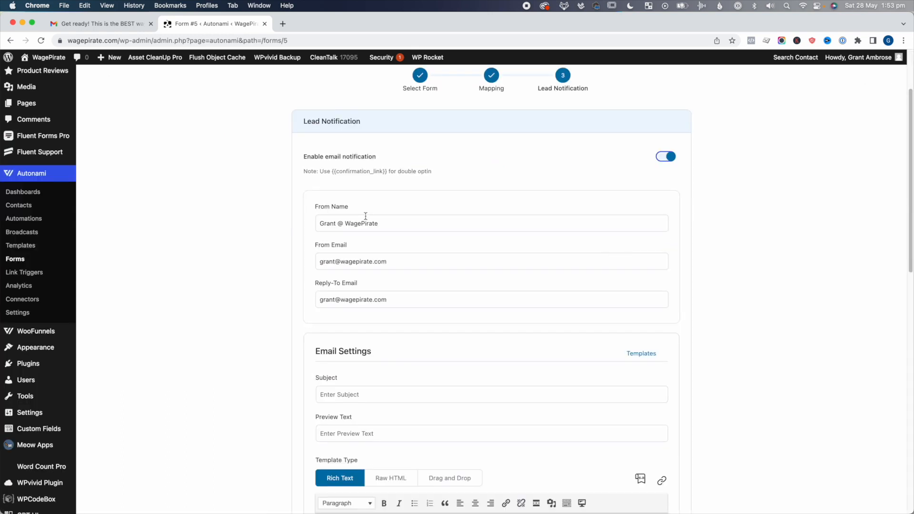
{"action": "scroll", "coordinate": [371, 267], "scroll_direction": "down", "scroll_amount": 5}
{"action": "left_click", "coordinate": [357, 246]}
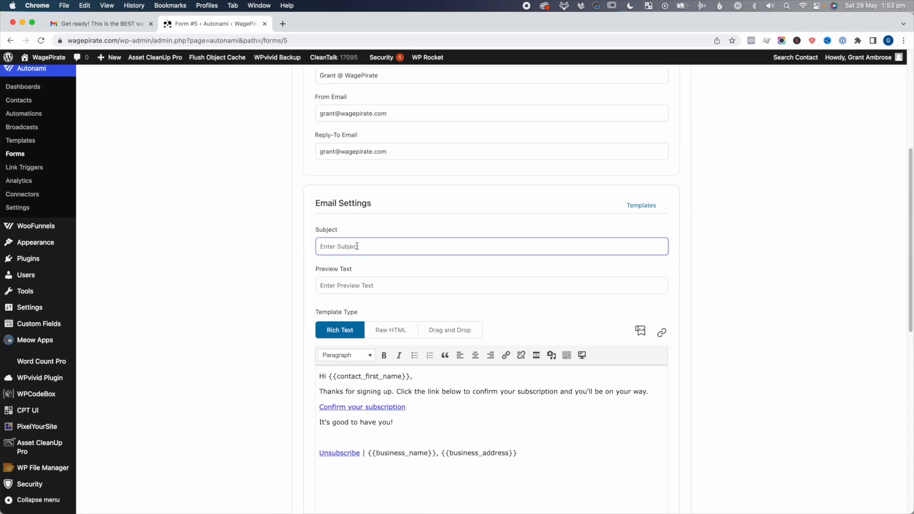
{"action": "type", "text": "Gra"}
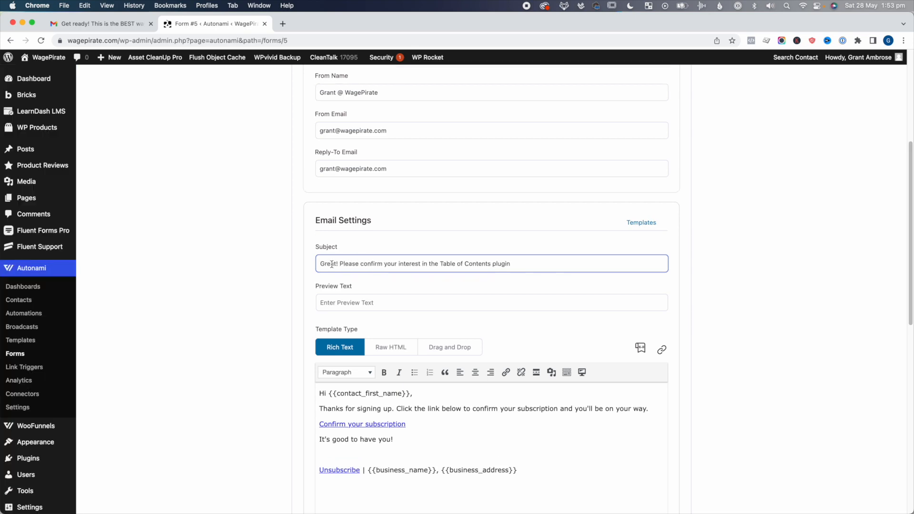
{"action": "left_click_drag", "start_coordinate": [331, 263], "coordinate": [401, 268]}
{"action": "left_click", "coordinate": [409, 266]}
Replace "you'll be on your way" in the email's opening paragraph with "to be notified when we release this TOC plugin"
{"action": "scroll", "coordinate": [509, 271], "scroll_direction": "down", "scroll_amount": 5}
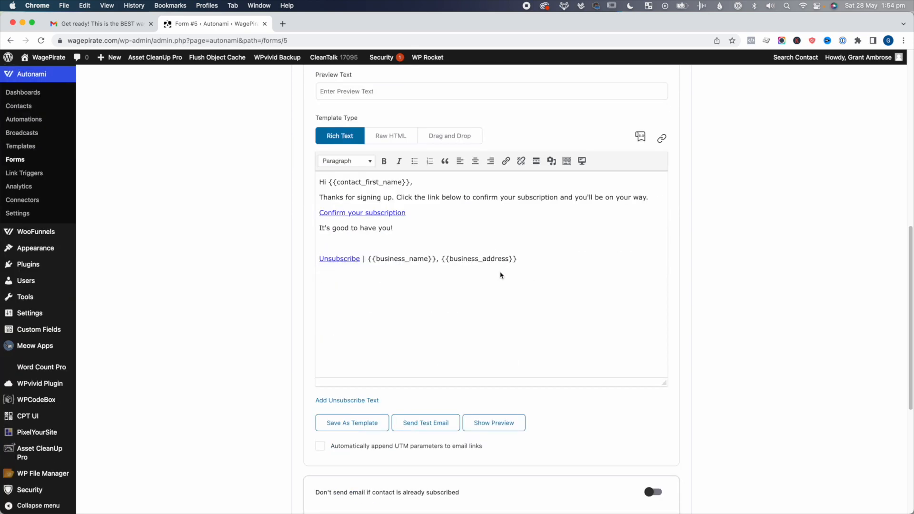
{"action": "left_click_drag", "start_coordinate": [394, 197], "coordinate": [508, 198]}
{"action": "left_click", "coordinate": [508, 198]}
{"action": "left_click", "coordinate": [556, 198]}
{"action": "type", "text": "to our Mailing L"}
{"action": "type", "text": "ist and"}
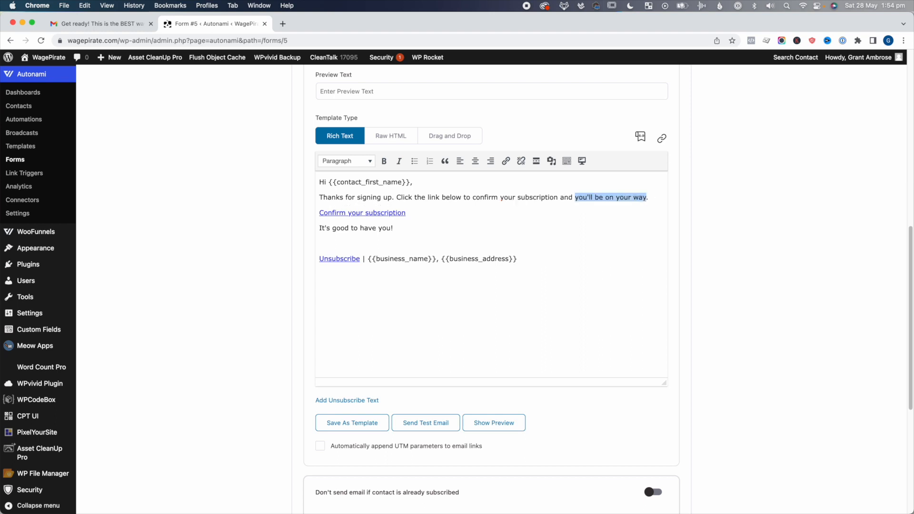
{"action": "type", "text": "to be notified when we release this TOC plugin"}
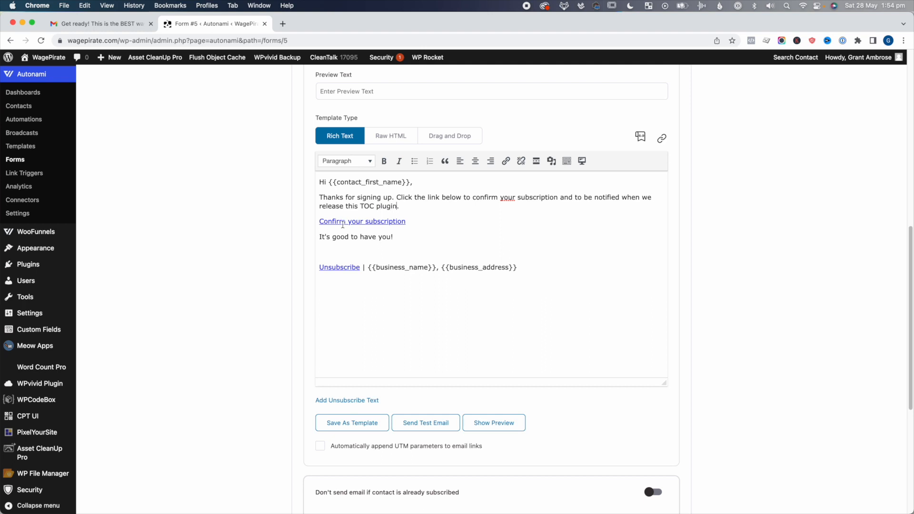
Change the confirmation link's text to "Yes, please subscribe & notify me of the TOC plugin release", keeping its link
{"action": "triple_click", "coordinate": [366, 221]}
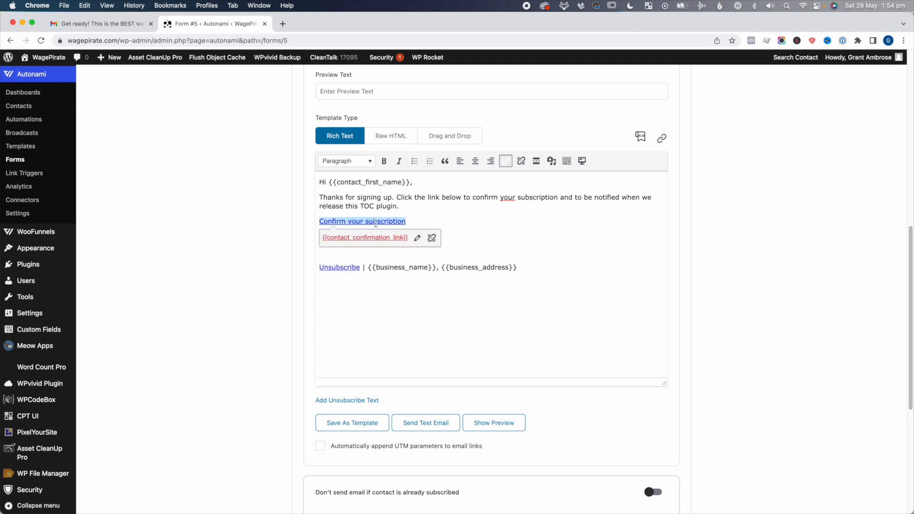
{"action": "key", "text": "super+Left"}
{"action": "key", "text": "Right"}
{"action": "type", "text": "Yes, please subsc"}
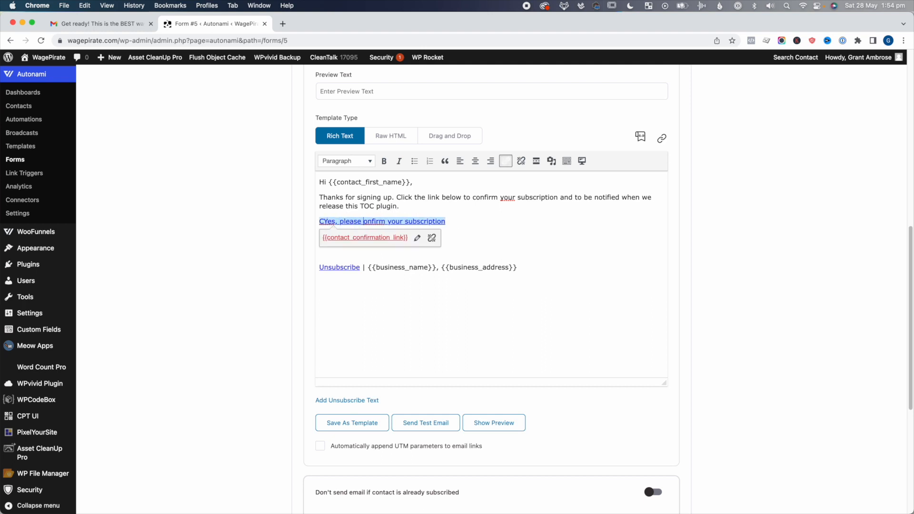
{"action": "type", "text": "ribe & notify "}
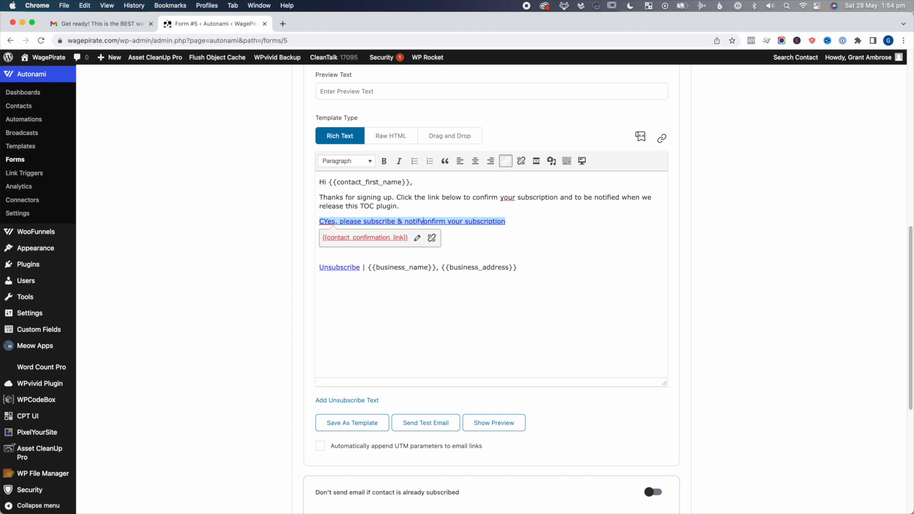
{"action": "type", "text": "me of the TOC plugin "}
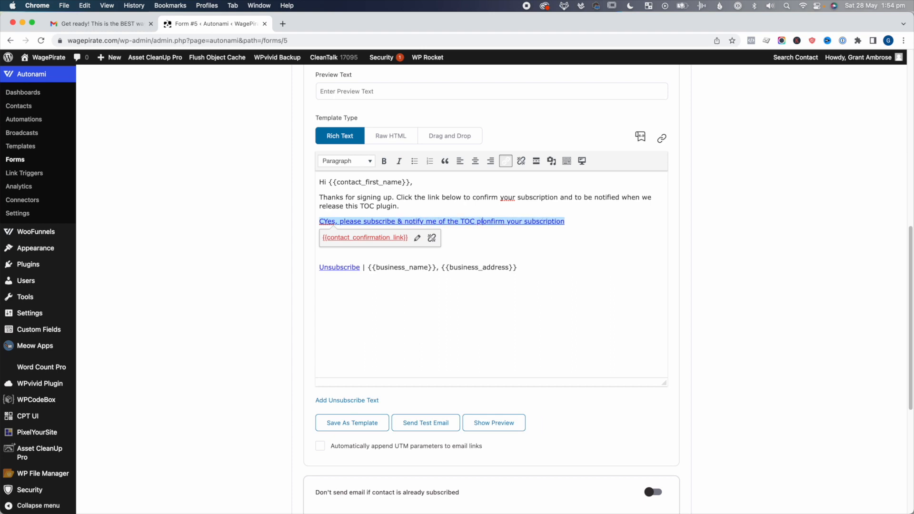
{"action": "type", "text": "release"}
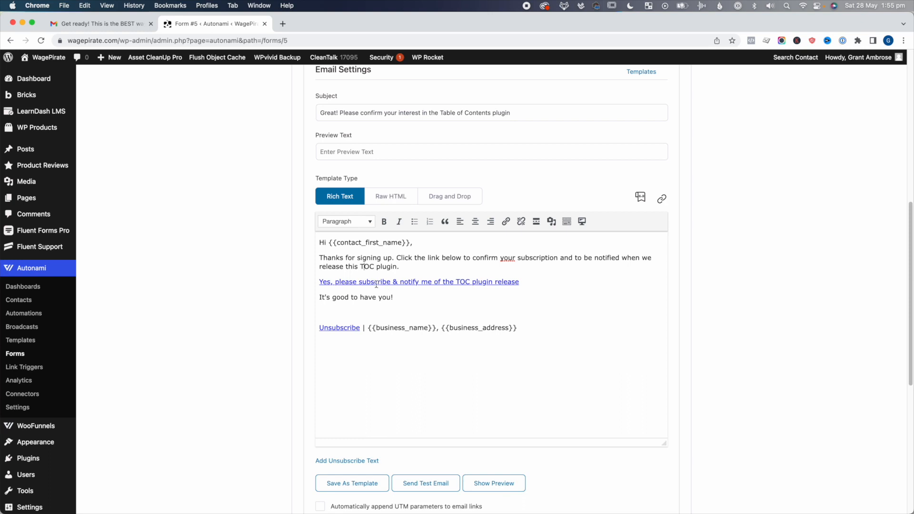
Examine the confirmation link's target and the contact first name merge tag in the email body
{"action": "triple_click", "coordinate": [356, 284]}
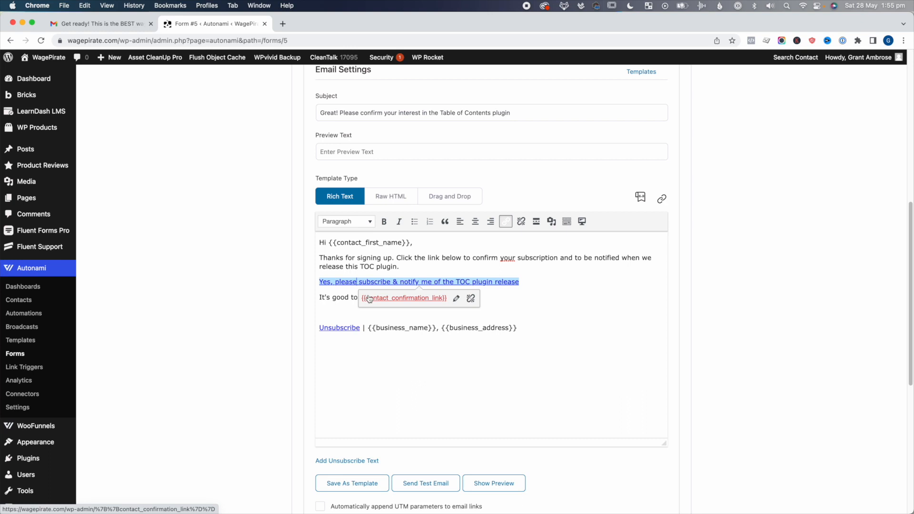
{"action": "left_click", "coordinate": [404, 247]}
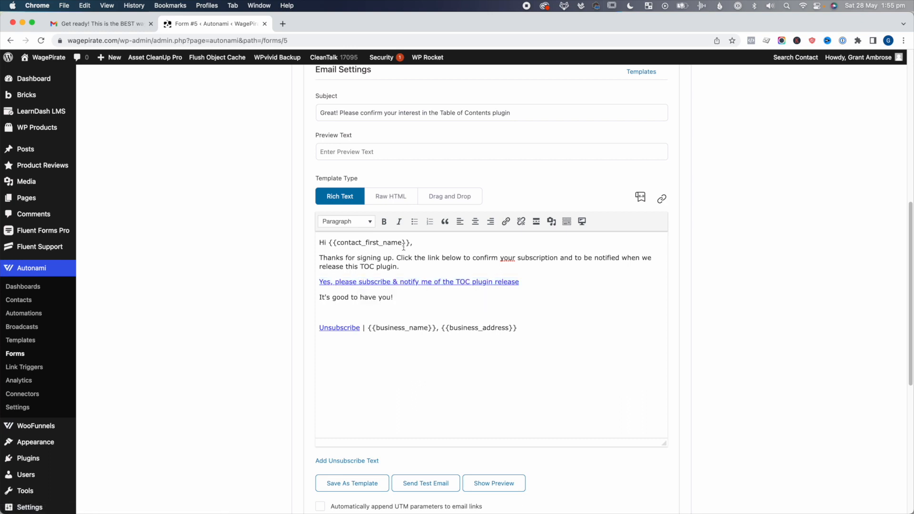
{"action": "left_click", "coordinate": [328, 242], "text": "shift"}
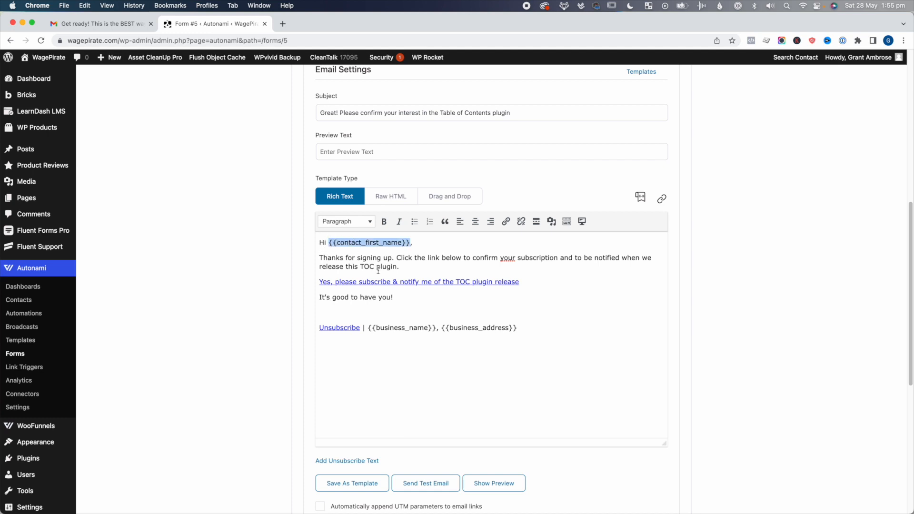
{"action": "left_click", "coordinate": [387, 282]}
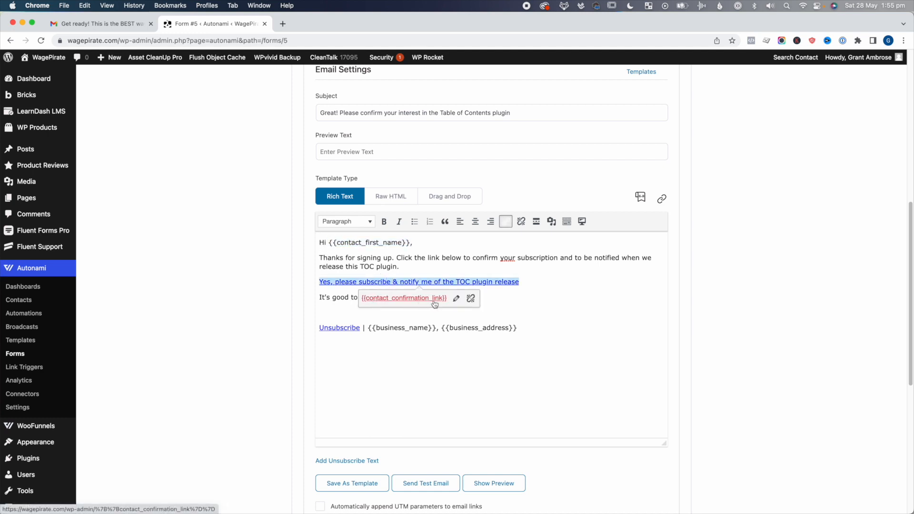
{"action": "left_click", "coordinate": [443, 259]}
{"action": "left_click", "coordinate": [502, 281]}
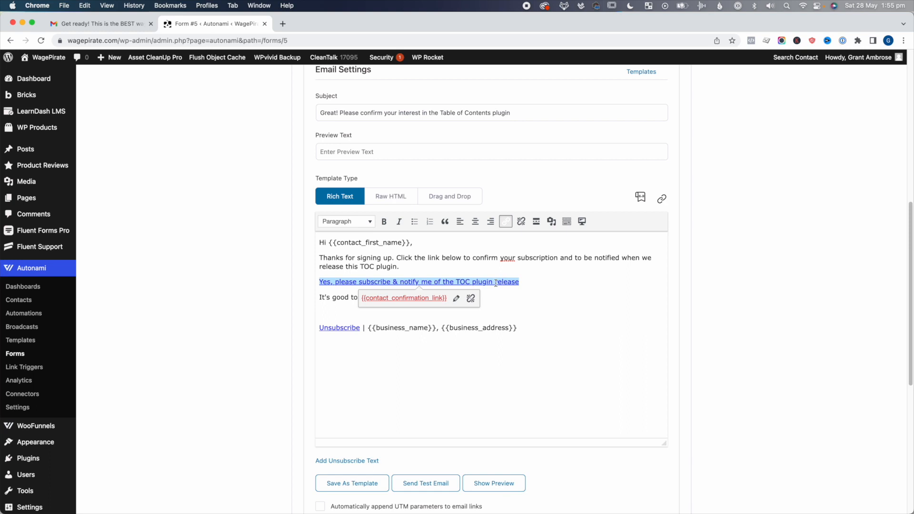
{"action": "left_click", "coordinate": [456, 298]}
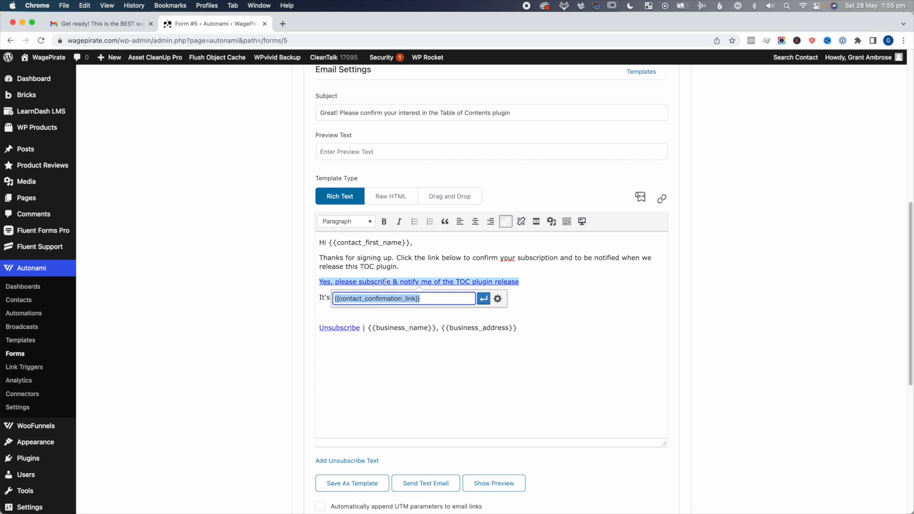
{"action": "left_click", "coordinate": [517, 256]}
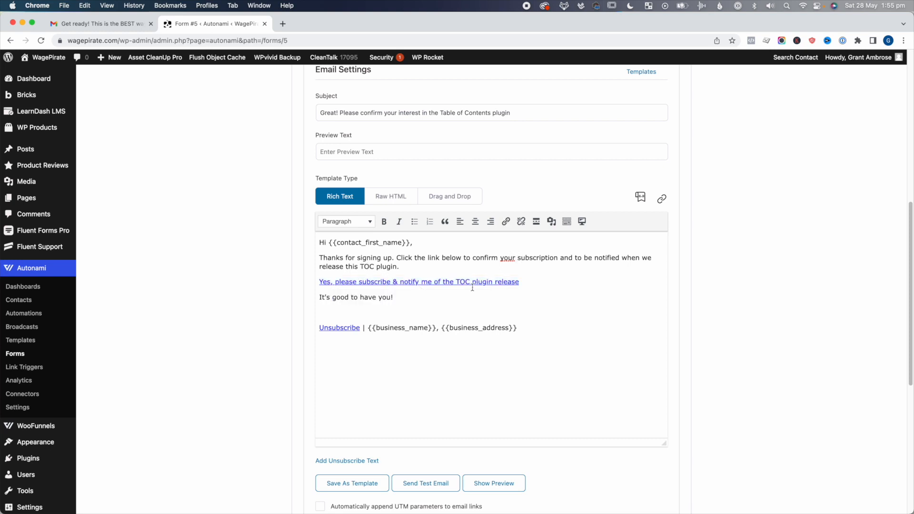
Check the redirect-after-confirmation URL setting and open the TOC - Pre-registration funnel in a new WooFunnels tab
{"action": "scroll", "coordinate": [357, 308], "scroll_direction": "down", "scroll_amount": 5}
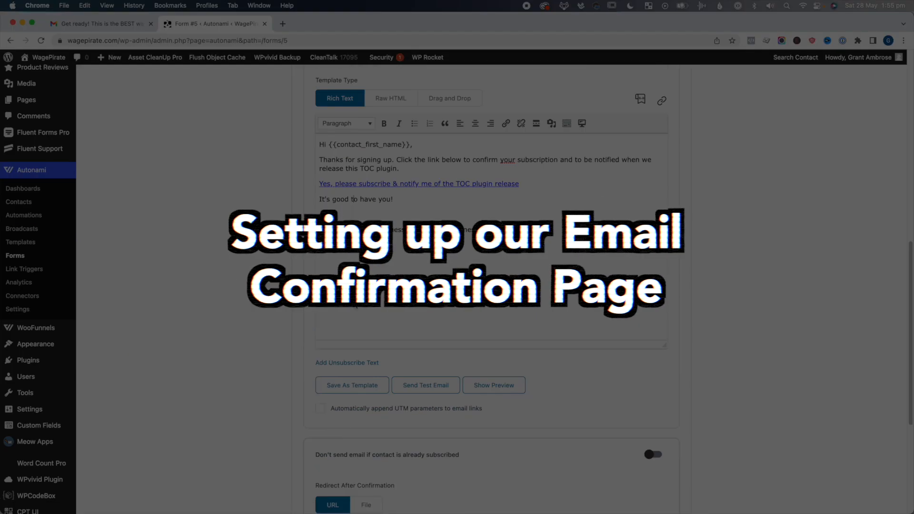
{"action": "scroll", "coordinate": [385, 218], "scroll_direction": "down", "scroll_amount": 3}
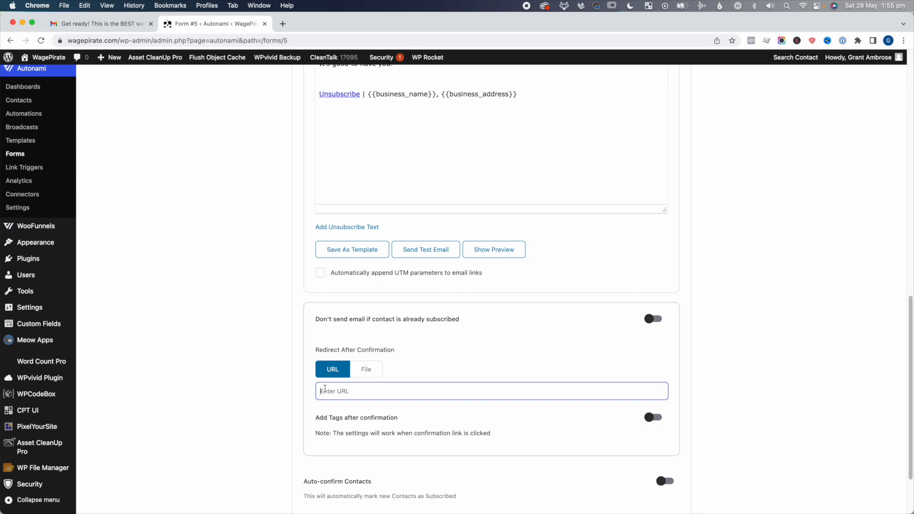
{"action": "scroll", "coordinate": [277, 372], "scroll_direction": "up", "scroll_amount": 4}
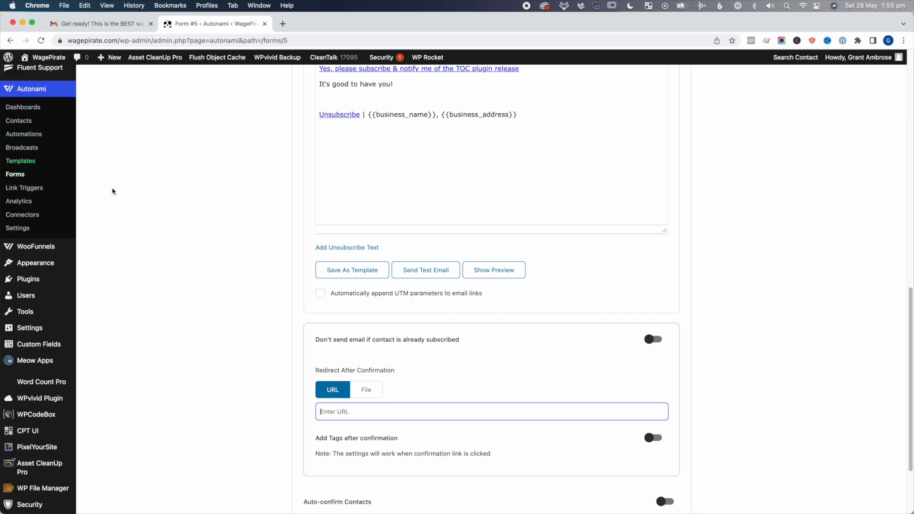
{"action": "left_click", "coordinate": [43, 307], "text": "shift+super"}
{"action": "left_click", "coordinate": [5, 316]}
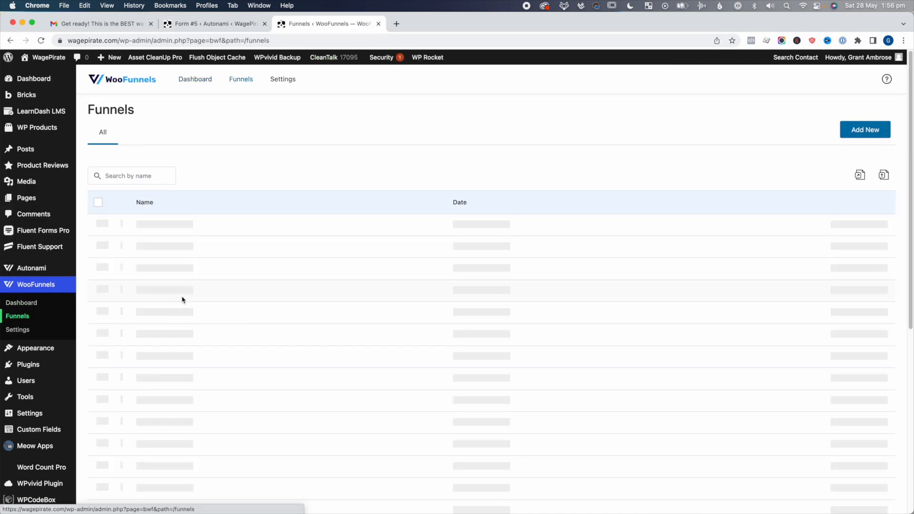
{"action": "left_click", "coordinate": [188, 225]}
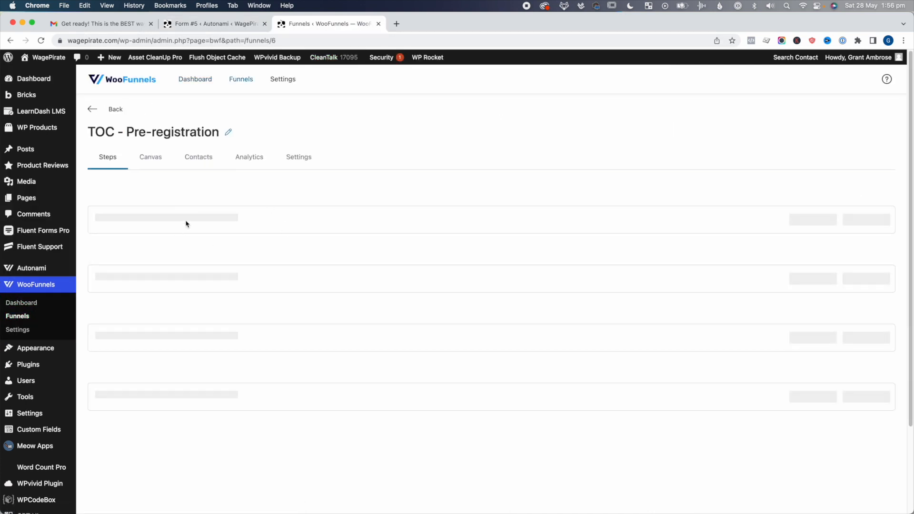
Duplicate the Check Your Email opt-in confirmation step in the funnel and open the copy
{"action": "left_click", "coordinate": [884, 278]}
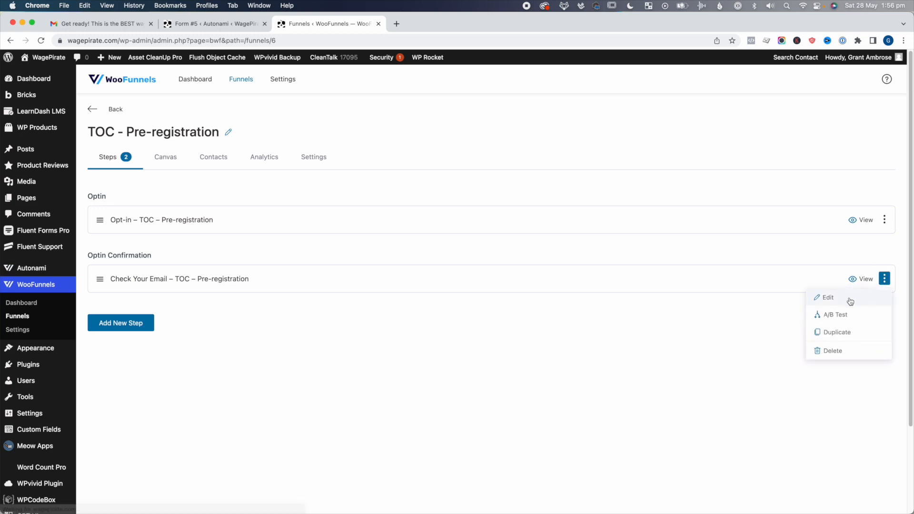
{"action": "left_click", "coordinate": [836, 332]}
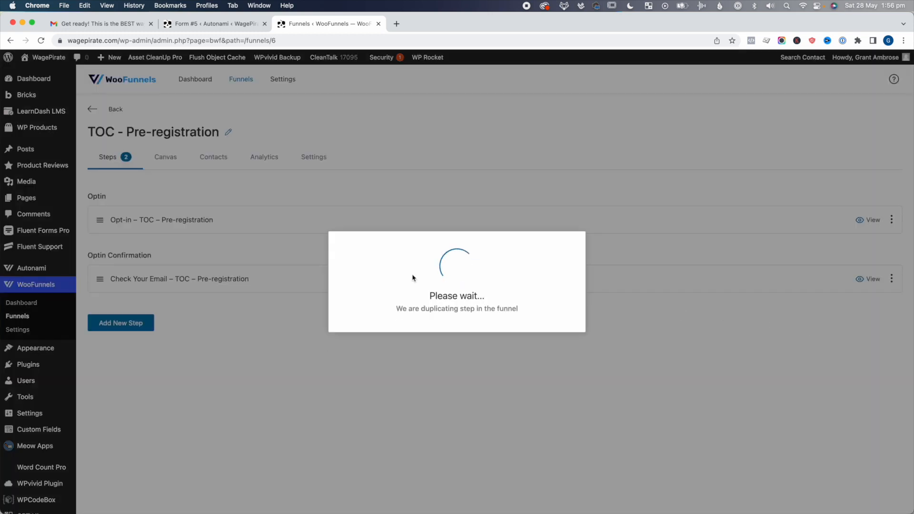
{"action": "left_click", "coordinate": [203, 340]}
Set the copied confirmation page's name and URL slug to "Check Your Email - TOC - Pre-registration - Email Confirmation"
{"action": "left_click", "coordinate": [435, 133]}
{"action": "left_click", "coordinate": [438, 153]}
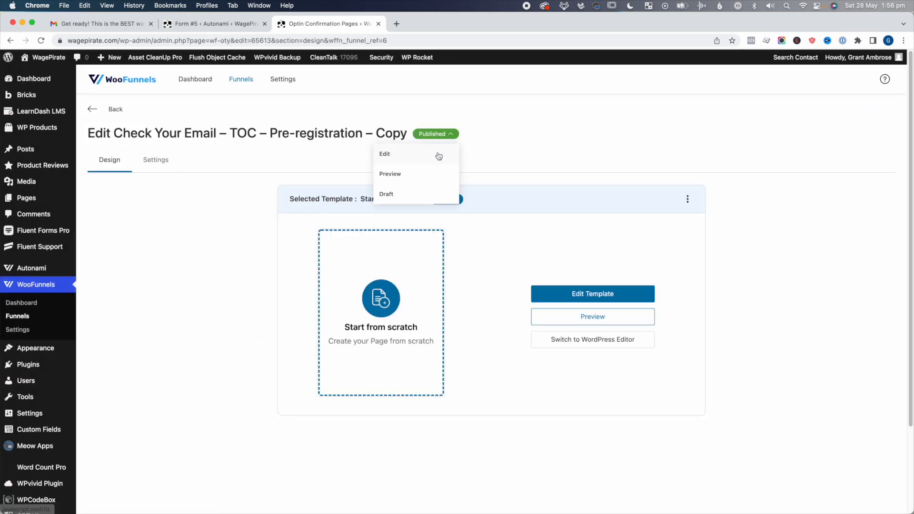
{"action": "double_click", "coordinate": [456, 263]}
{"action": "type", "text": "Email - TOC - Pre-registration - Email Confirmation"}
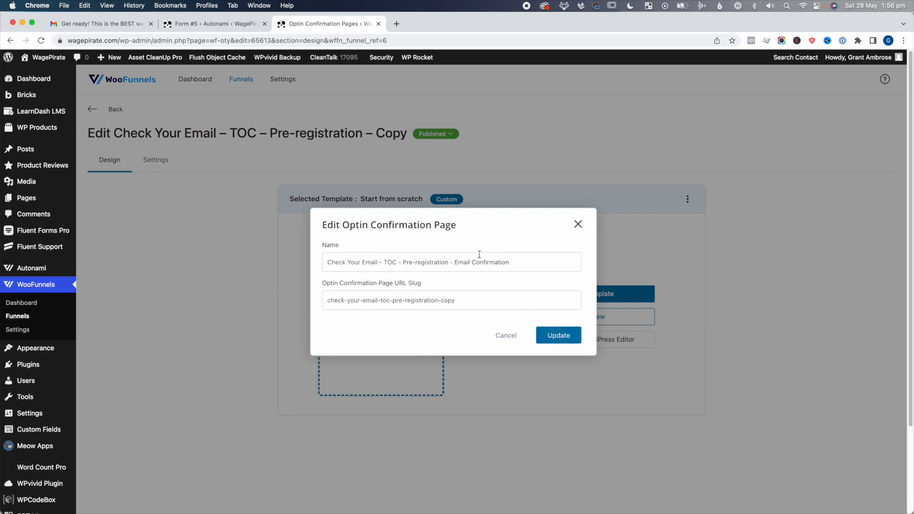
{"action": "triple_click", "coordinate": [463, 299]}
{"action": "key", "text": "super+v"}
{"action": "left_click", "coordinate": [566, 336]}
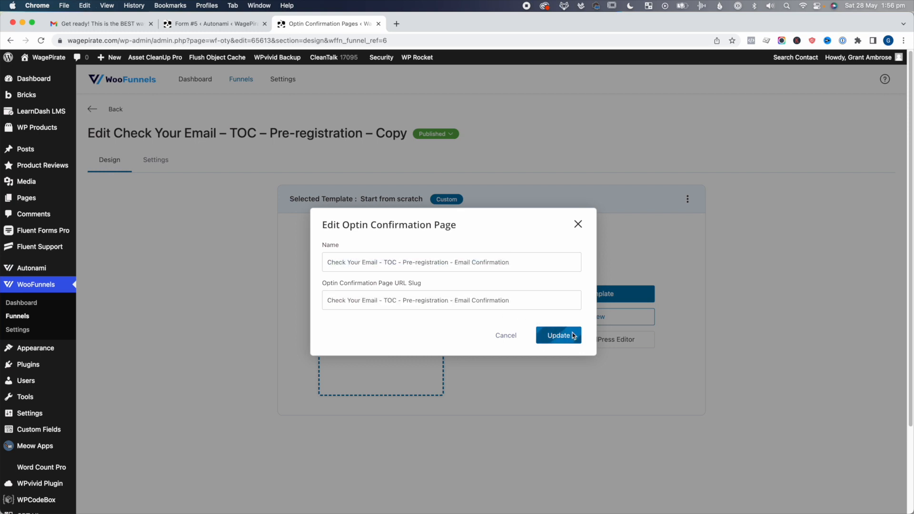
Open the copied page in the Bricks editor and delete its closing text, inbox image and progress bar
{"action": "left_click", "coordinate": [580, 293]}
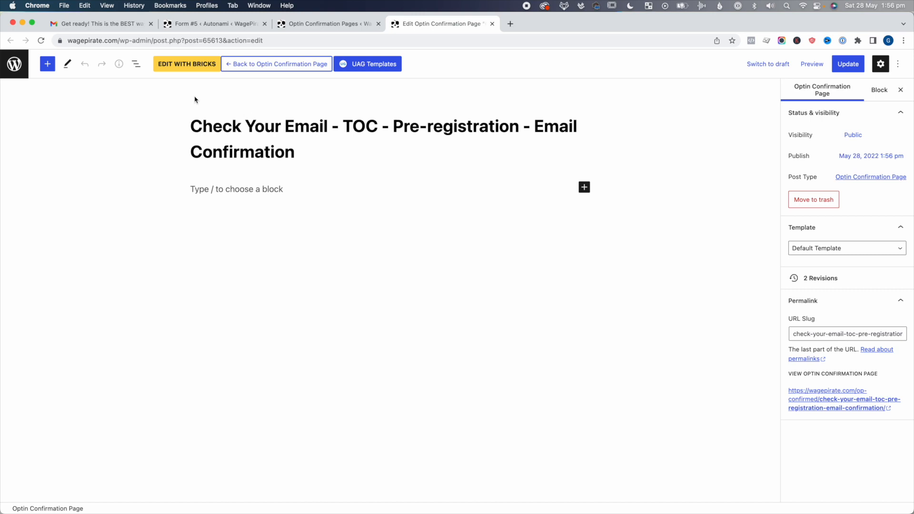
{"action": "left_click", "coordinate": [181, 63]}
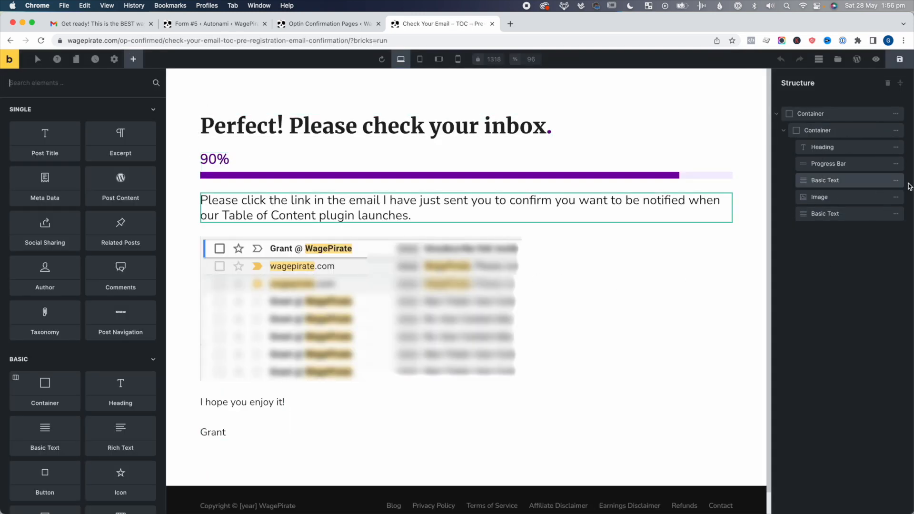
{"action": "left_click", "coordinate": [808, 214]}
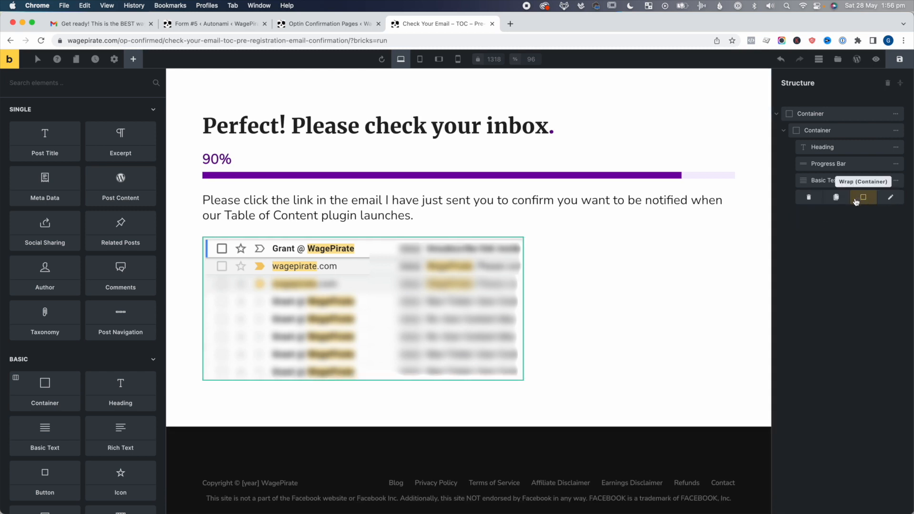
{"action": "left_click", "coordinate": [808, 197]}
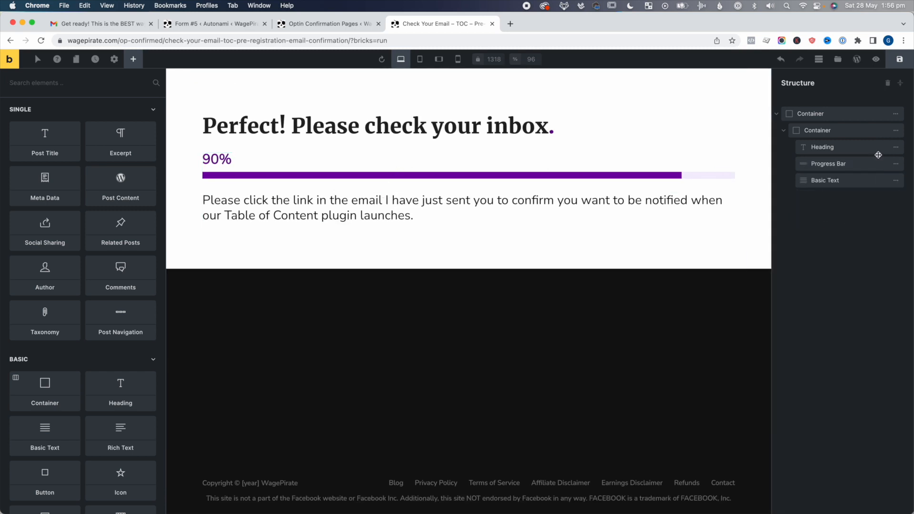
{"action": "left_click", "coordinate": [808, 163]}
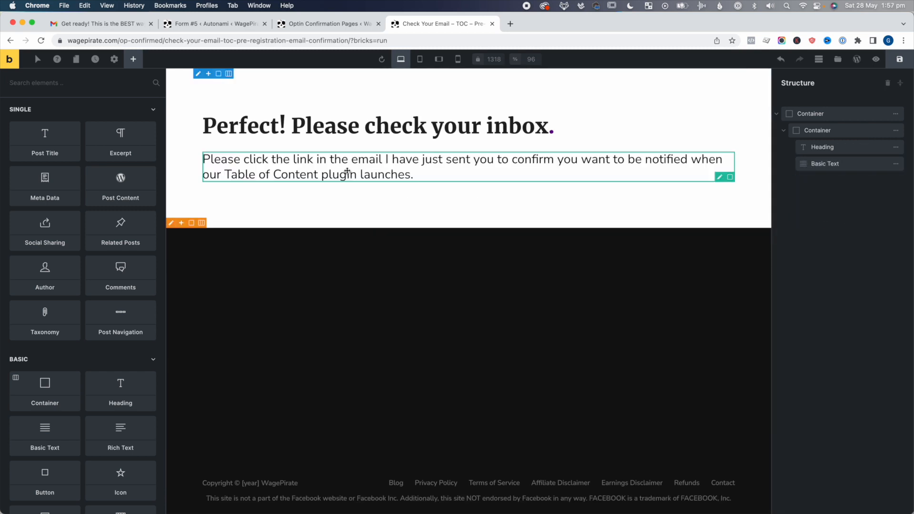
Change the heading to "Great! We'll email you shortly" and rewrite the text with the one-month completion estimate and blog post suggestion
{"action": "double_click", "coordinate": [347, 174]}
{"action": "double_click", "coordinate": [323, 126]}
{"action": "triple_click", "coordinate": [323, 127]}
{"action": "type", "text": "Great! We'll email you shortly"}
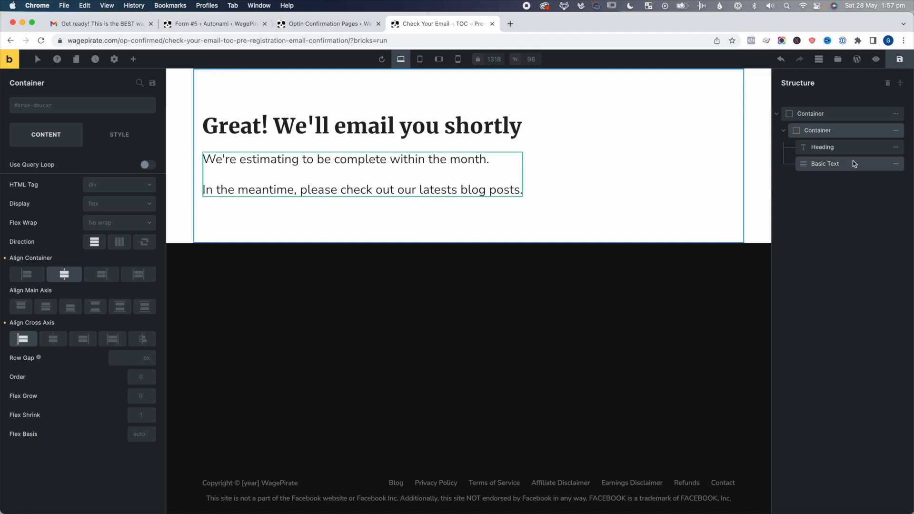
Add a button below the text in the inner container and label it "See Latest Blog Posts"
{"action": "left_click", "coordinate": [133, 59]}
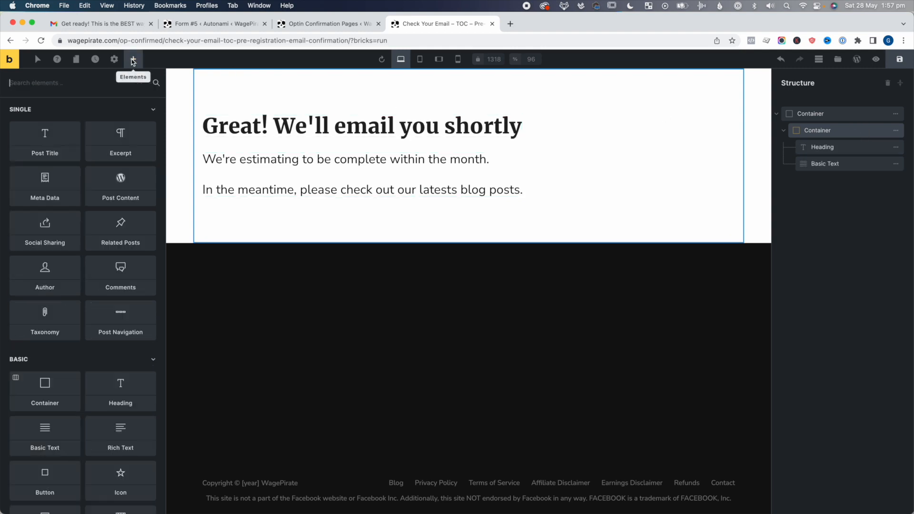
{"action": "type", "text": "butt"}
{"action": "left_click", "coordinate": [44, 126]}
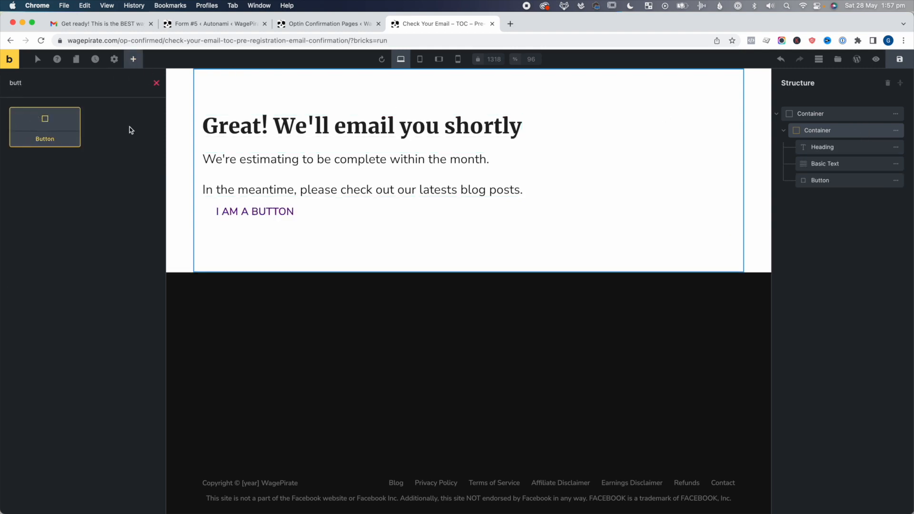
{"action": "left_click", "coordinate": [142, 205]}
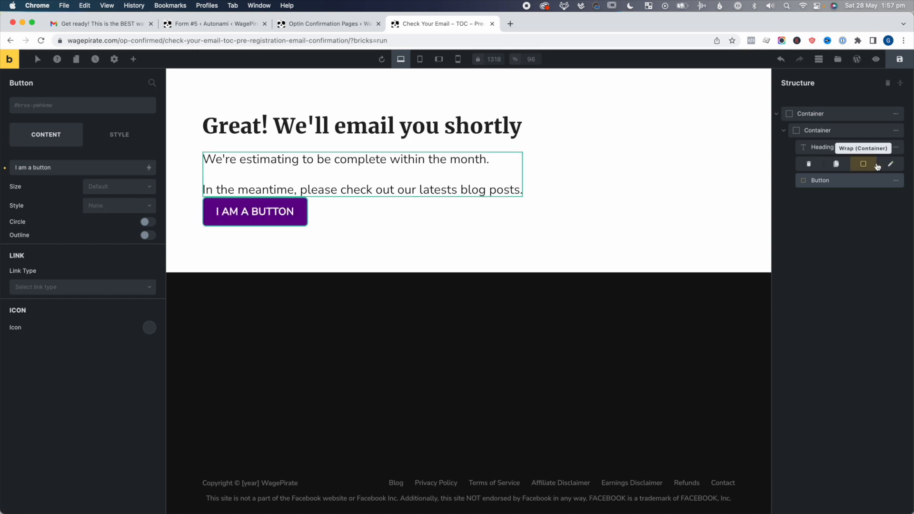
{"action": "triple_click", "coordinate": [97, 168]}
{"action": "type", "text": "See latest"}
{"action": "key", "text": "BackSpace"}
{"action": "key", "text": "BackSpace"}
{"action": "key", "text": "BackSpace"}
{"action": "key", "text": "BackSpace"}
{"action": "key", "text": "BackSpace"}
{"action": "key", "text": "BackSpace"}
{"action": "key", "text": "BackSpace"}
{"action": "key", "text": "BackSpace"}
{"action": "key", "text": "BackSpace"}
{"action": "key", "text": "BackSpace"}
{"action": "type", "text": "See Latest Blog Posts"}
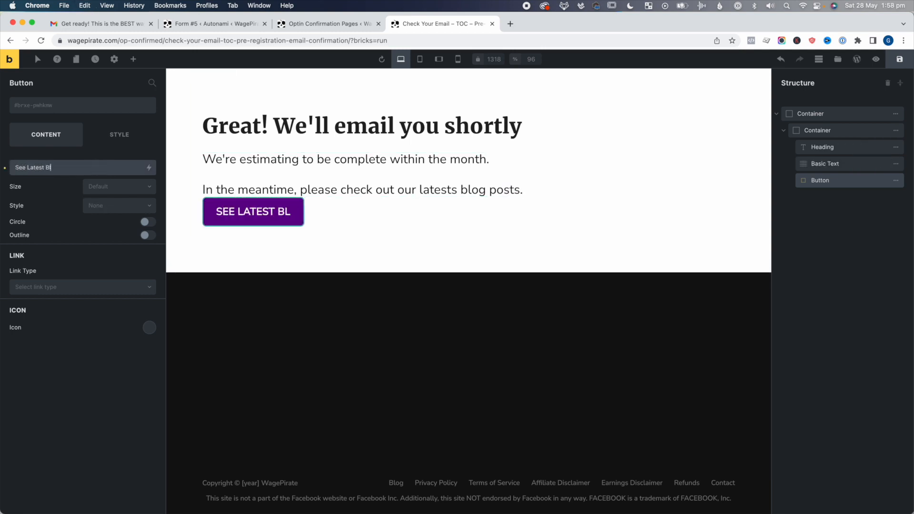
Link the blog posts button to the external URL "/blog/"
{"action": "left_click", "coordinate": [60, 287]}
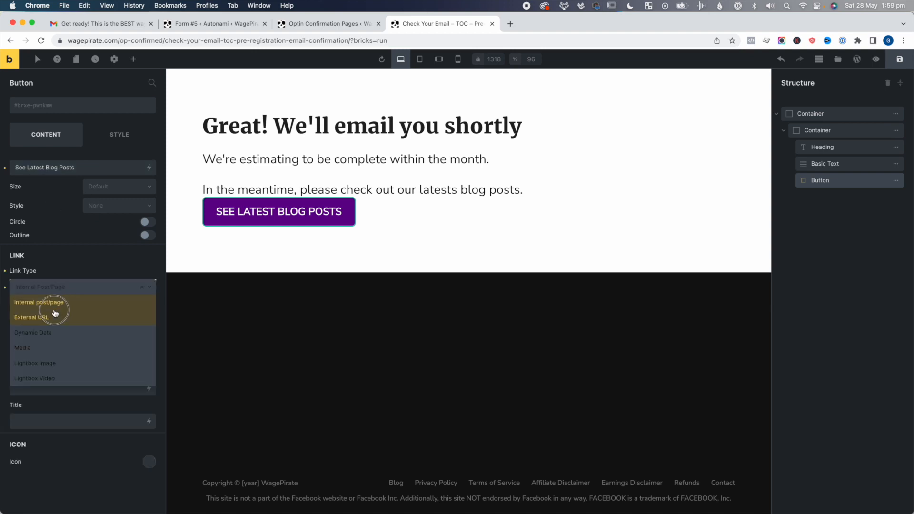
{"action": "left_click", "coordinate": [57, 312]}
{"action": "left_click", "coordinate": [56, 320]}
{"action": "type", "text": "/blog"}
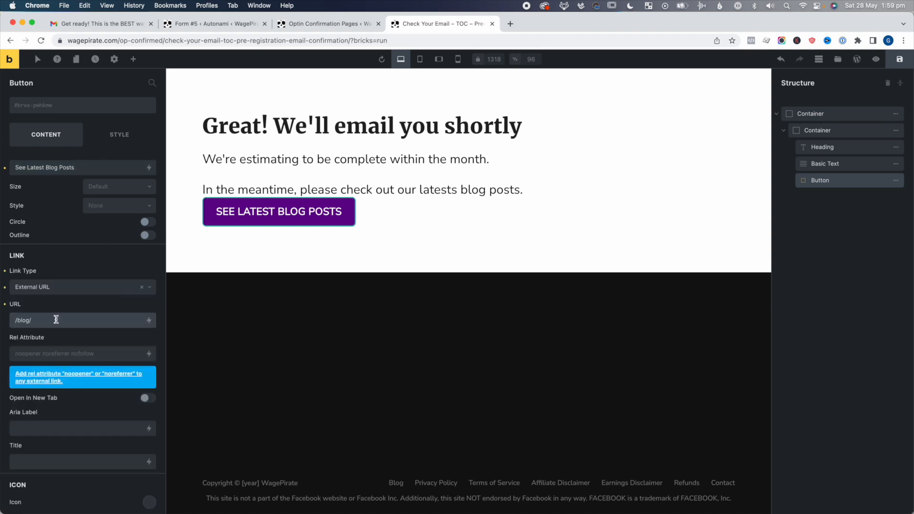
Preview the confirmation page on the frontend and test the blog posts button's link
{"action": "left_click", "coordinate": [875, 59]}
{"action": "left_click", "coordinate": [865, 62]}
{"action": "left_click", "coordinate": [527, 29]}
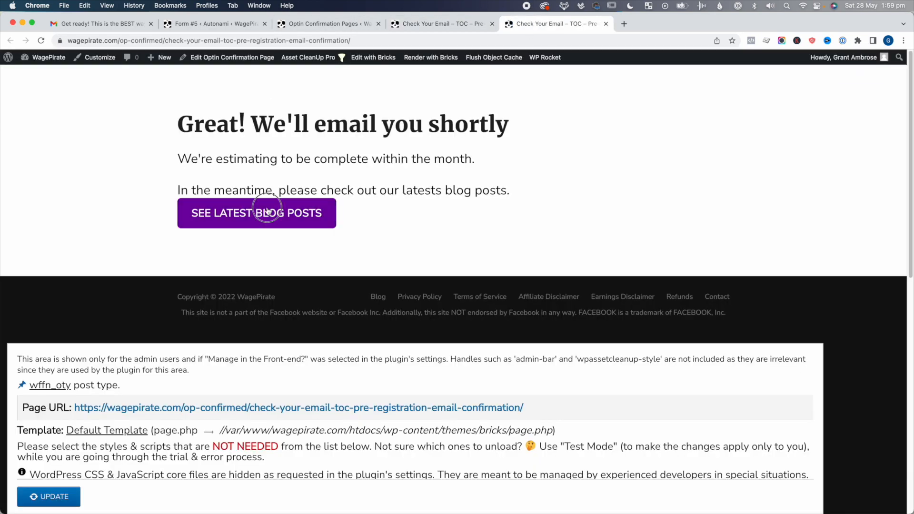
{"action": "left_click", "coordinate": [266, 212]}
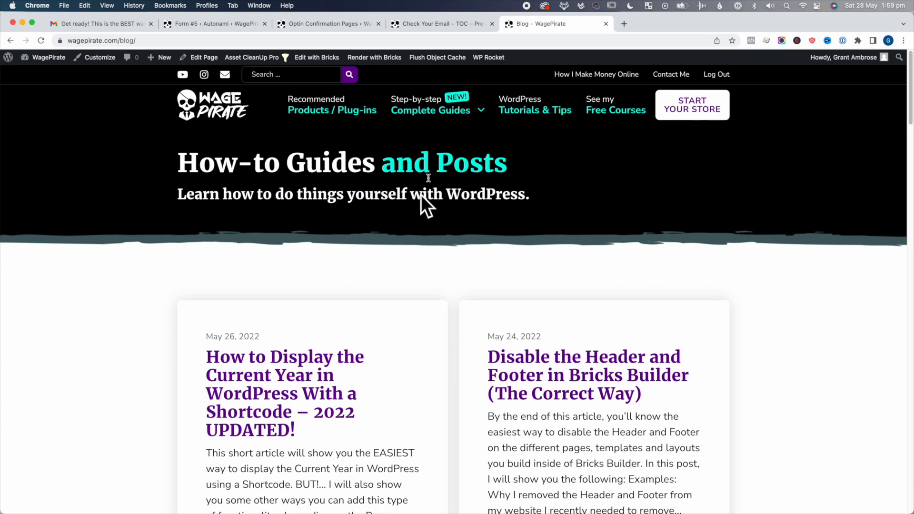
{"action": "key", "text": "super+w"}
{"action": "key", "text": "super+l"}
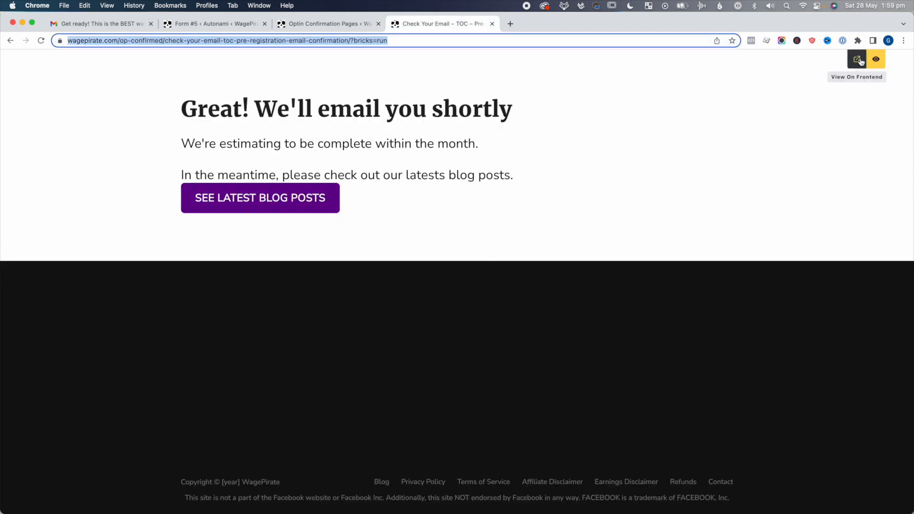
Add spacing between the text and the blog posts button, save the page and preview the layout
{"action": "left_click", "coordinate": [858, 60]}
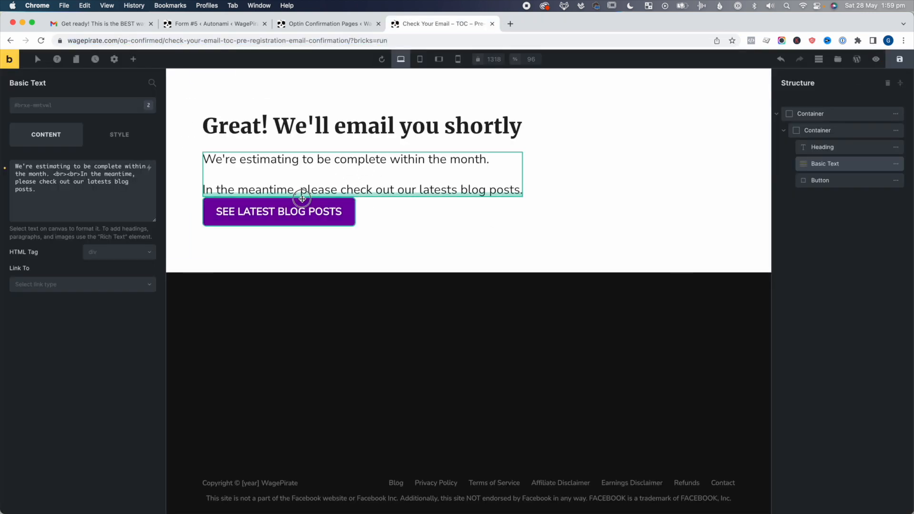
{"action": "left_click_drag", "start_coordinate": [302, 197], "coordinate": [303, 209]}
{"action": "key", "text": "super+s"}
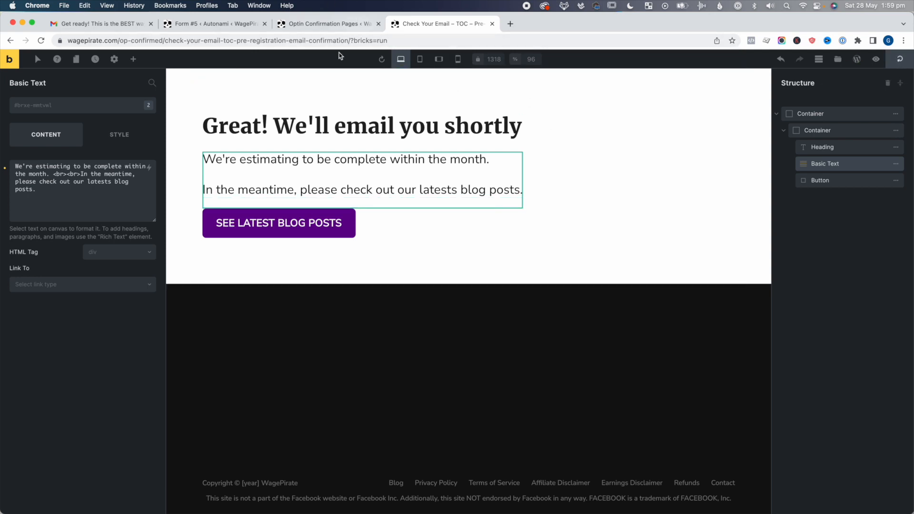
{"action": "left_click", "coordinate": [876, 60]}
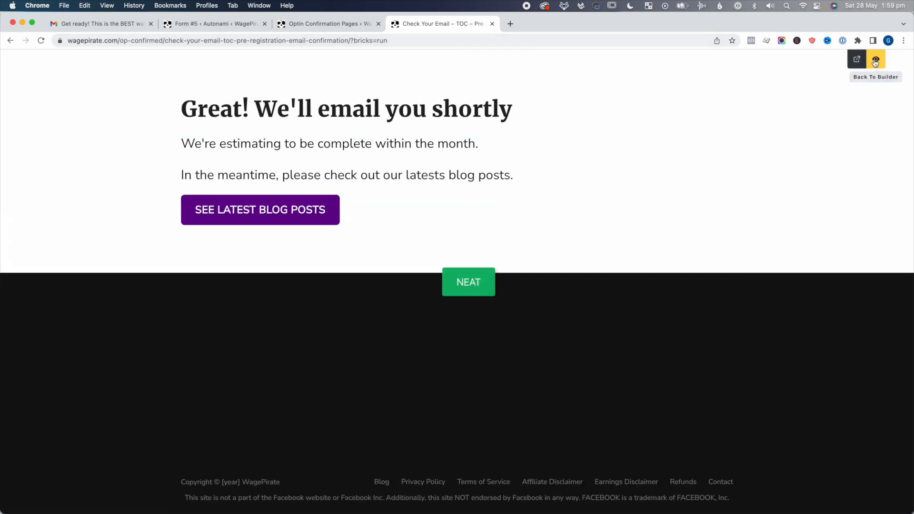
{"action": "left_click", "coordinate": [876, 61]}
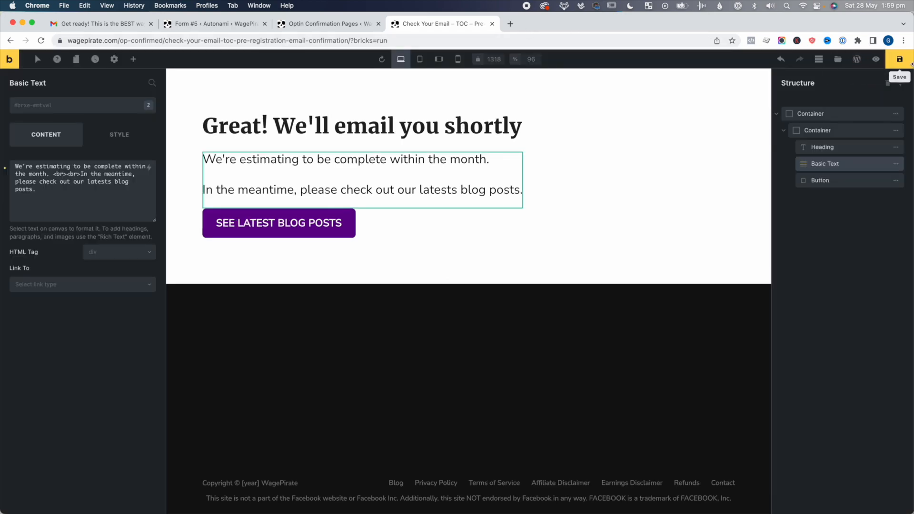
Open the saved confirmation page on the frontend and copy its URL
{"action": "left_click", "coordinate": [875, 59]}
{"action": "left_click", "coordinate": [857, 59]}
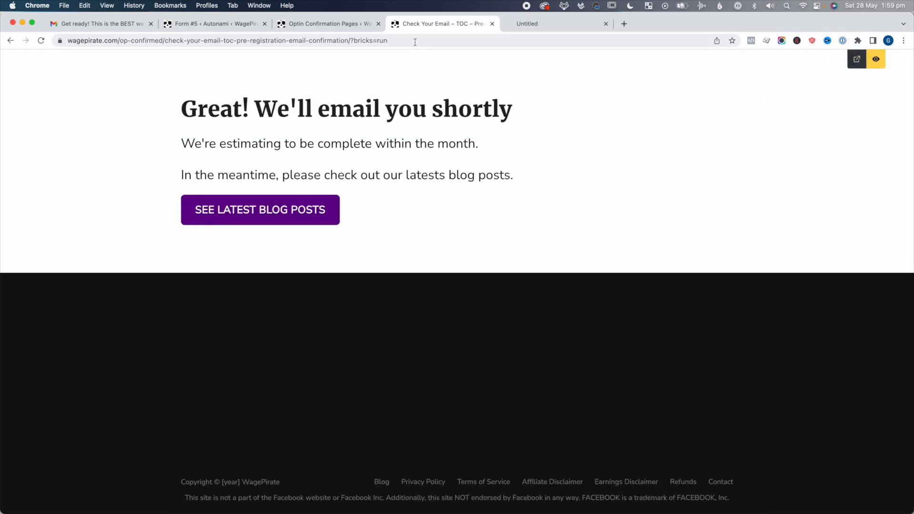
{"action": "left_click", "coordinate": [512, 24]}
{"action": "left_click_drag", "start_coordinate": [197, 128], "coordinate": [455, 192]}
{"action": "left_click", "coordinate": [455, 192]}
{"action": "left_click", "coordinate": [156, 39]}
{"action": "key", "text": "super+c"}
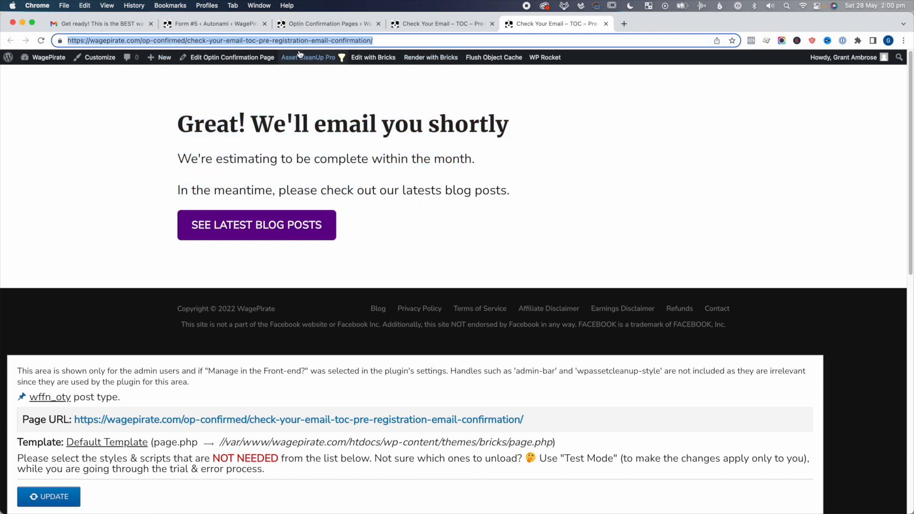
Set the Autonami form's redirect-after-confirmation URL to the copied email confirmation page address and activate the form
{"action": "left_click", "coordinate": [230, 25]}
{"action": "scroll", "coordinate": [316, 273], "scroll_direction": "down", "scroll_amount": 2}
{"action": "scroll", "coordinate": [319, 276], "scroll_direction": "up", "scroll_amount": 5}
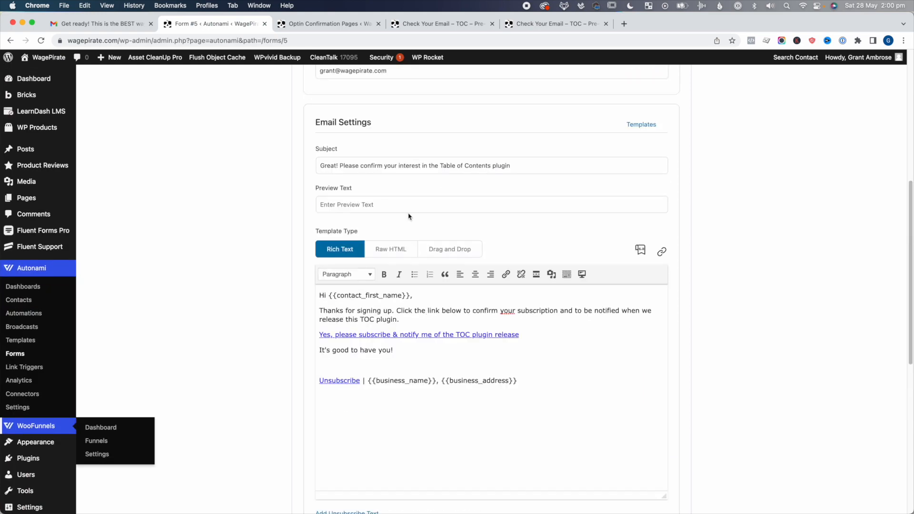
{"action": "scroll", "coordinate": [343, 271], "scroll_direction": "down", "scroll_amount": 7}
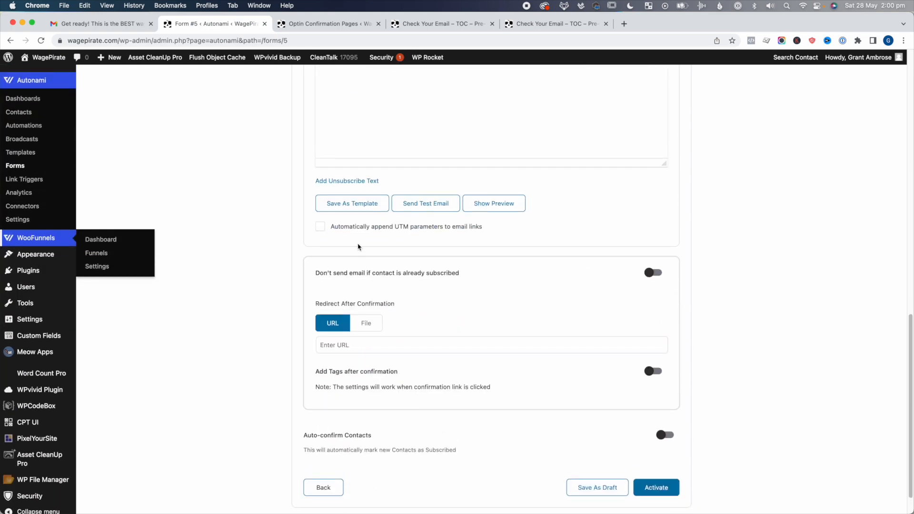
{"action": "scroll", "coordinate": [358, 244], "scroll_direction": "up", "scroll_amount": 3}
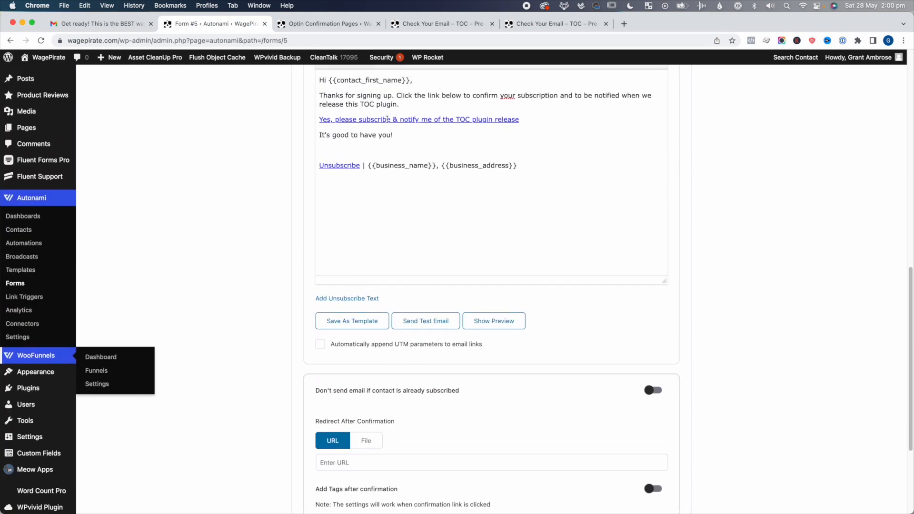
{"action": "scroll", "coordinate": [525, 214], "scroll_direction": "down", "scroll_amount": 4}
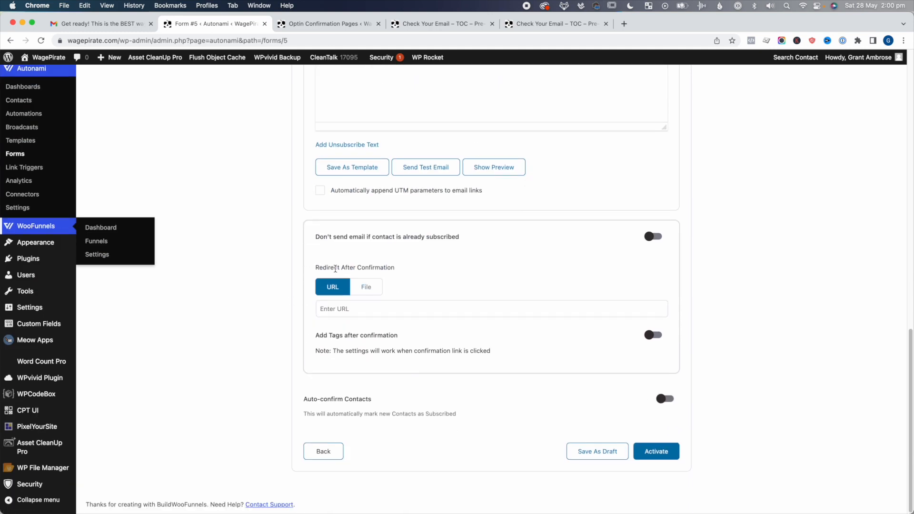
{"action": "left_click", "coordinate": [348, 305]}
{"action": "key", "text": "super+v"}
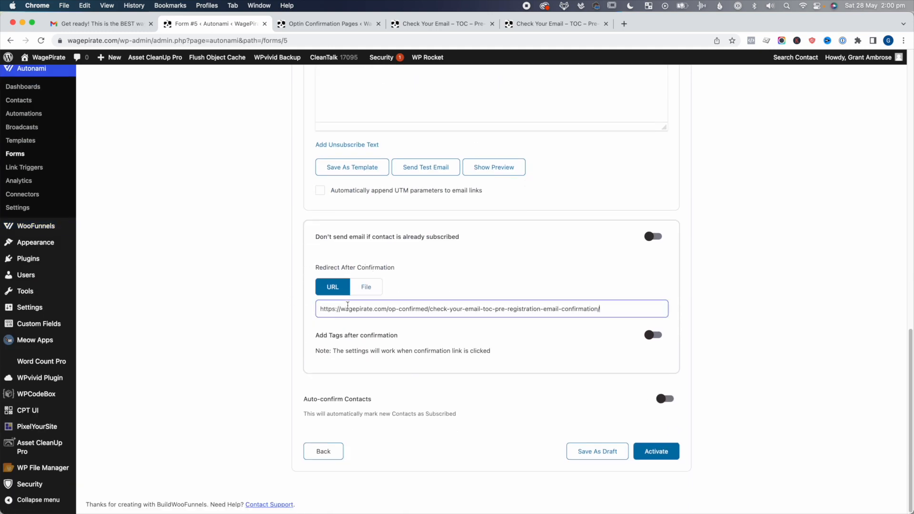
{"action": "left_click", "coordinate": [865, 289]}
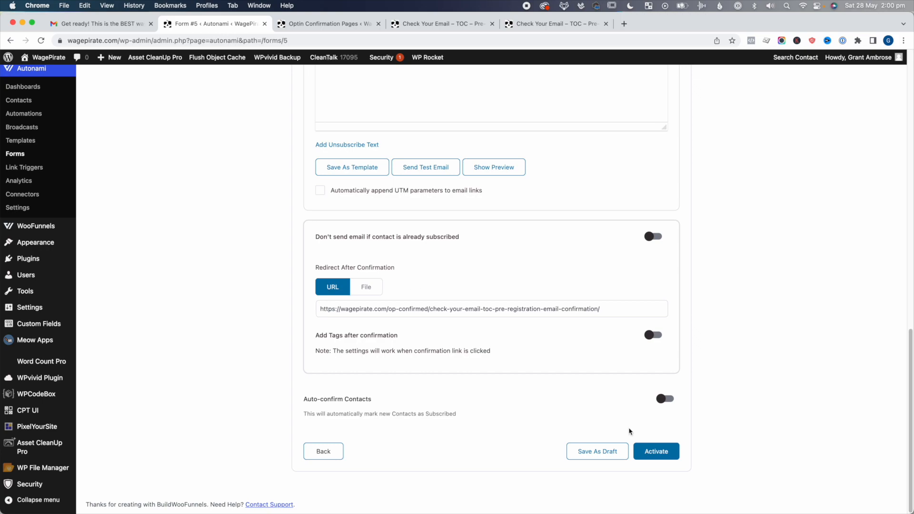
{"action": "left_click", "coordinate": [654, 450]}
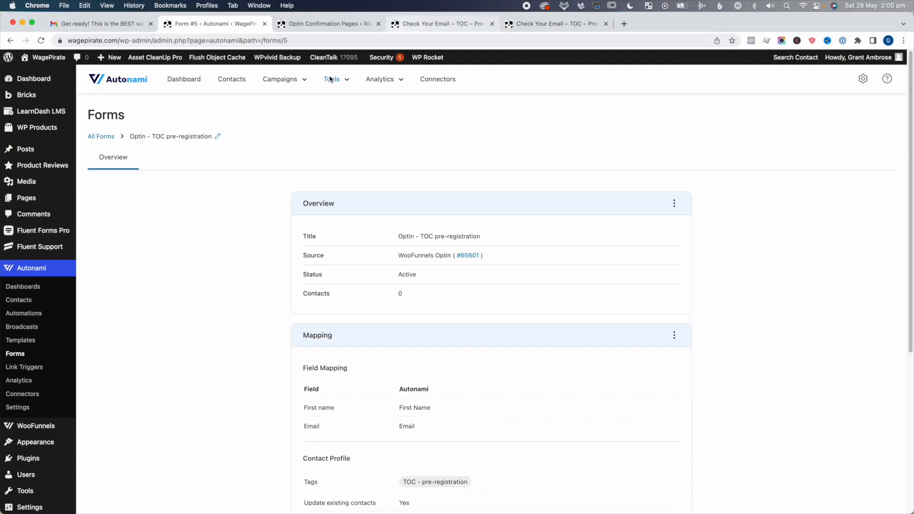
Open the list of WooFunnels funnels
{"action": "scroll", "coordinate": [34, 274], "scroll_direction": "down", "scroll_amount": 1}
{"action": "mouse_move", "coordinate": [45, 414]}
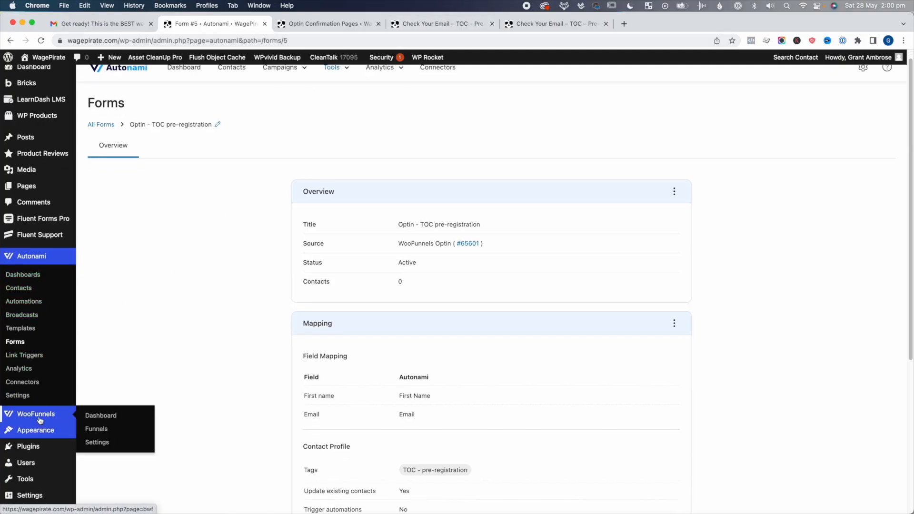
{"action": "left_click", "coordinate": [99, 430]}
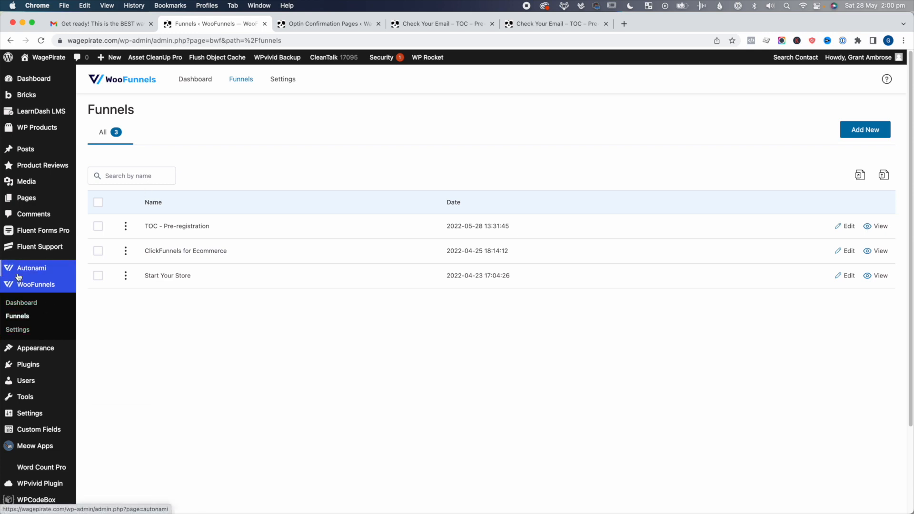
Open the Autonami contacts list and delete the demo test contact, the first entry
{"action": "mouse_move", "coordinate": [41, 272]}
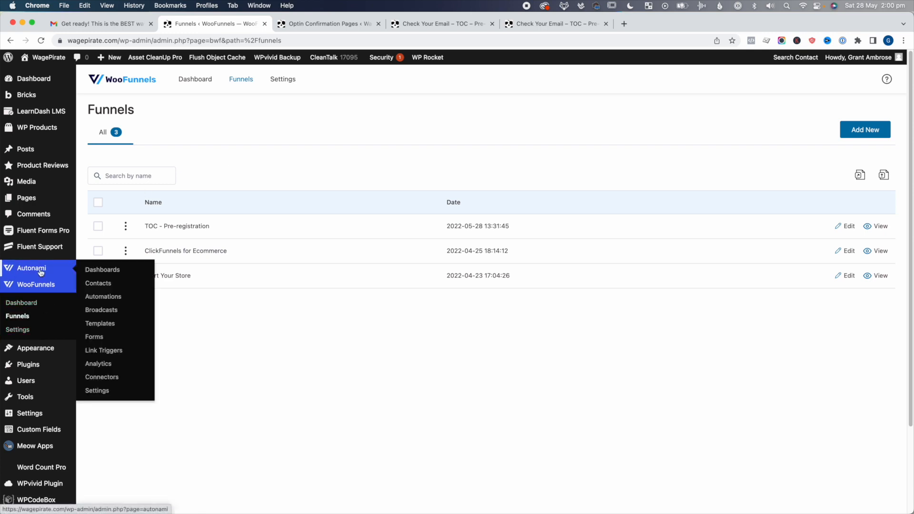
{"action": "left_click", "coordinate": [106, 285]}
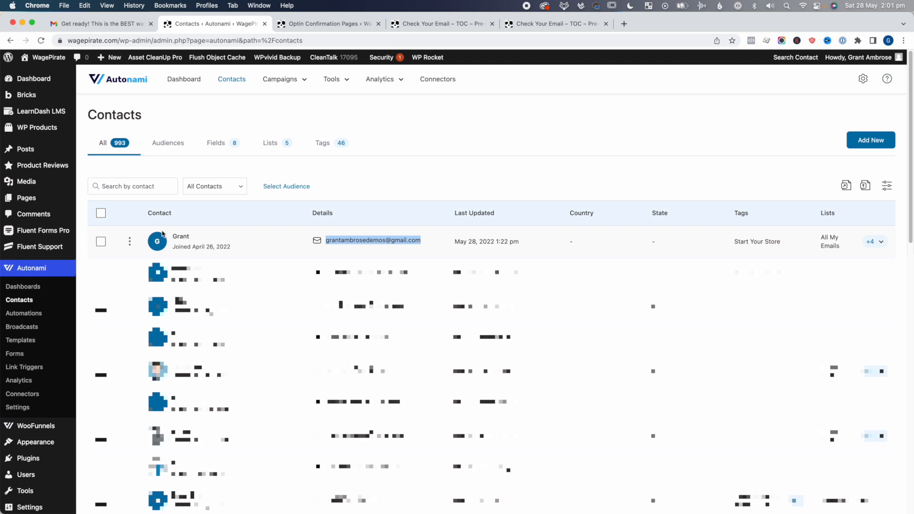
{"action": "left_click", "coordinate": [132, 240]}
{"action": "left_click", "coordinate": [152, 317]}
{"action": "left_click", "coordinate": [543, 190]}
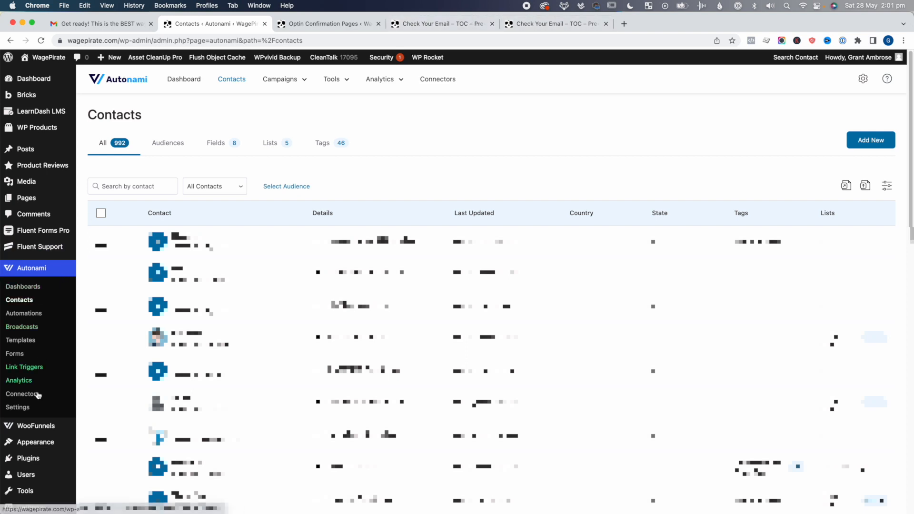
View the live opt-in page of the TOC - Pre-registration funnel and check the wording of its popup form
{"action": "left_click", "coordinate": [40, 434]}
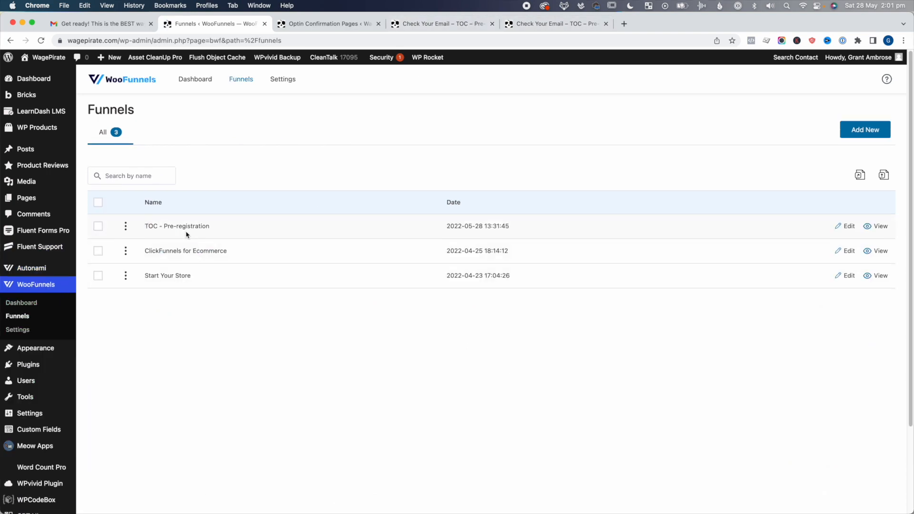
{"action": "left_click", "coordinate": [876, 228]}
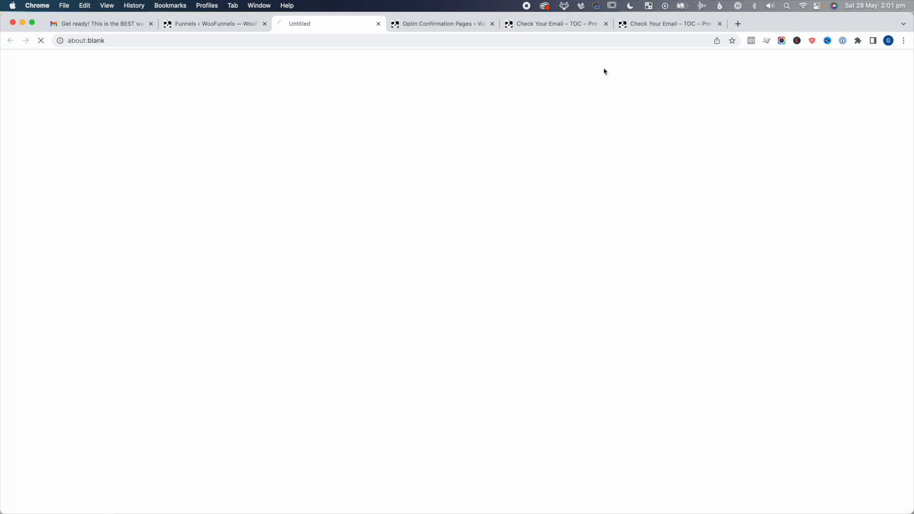
{"action": "left_click", "coordinate": [493, 25]}
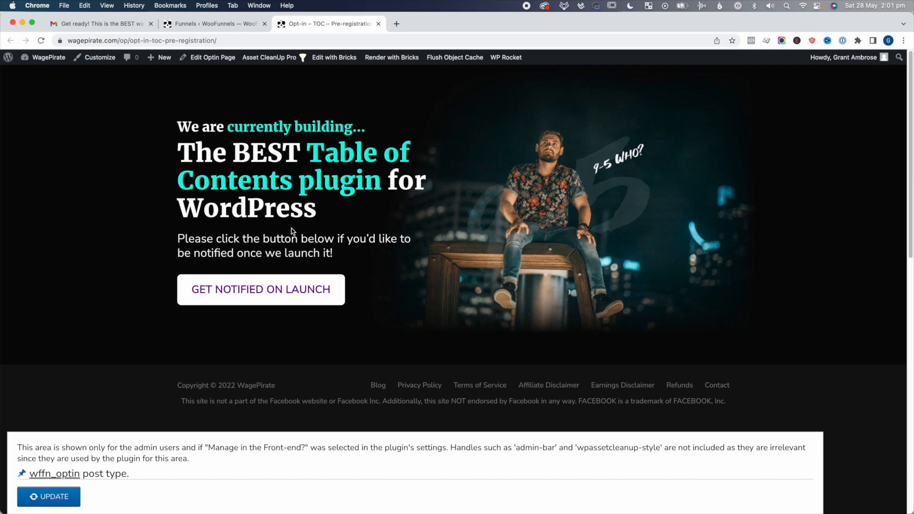
{"action": "left_click_drag", "start_coordinate": [240, 241], "coordinate": [301, 247]}
{"action": "left_click", "coordinate": [303, 247]}
{"action": "left_click", "coordinate": [254, 297]}
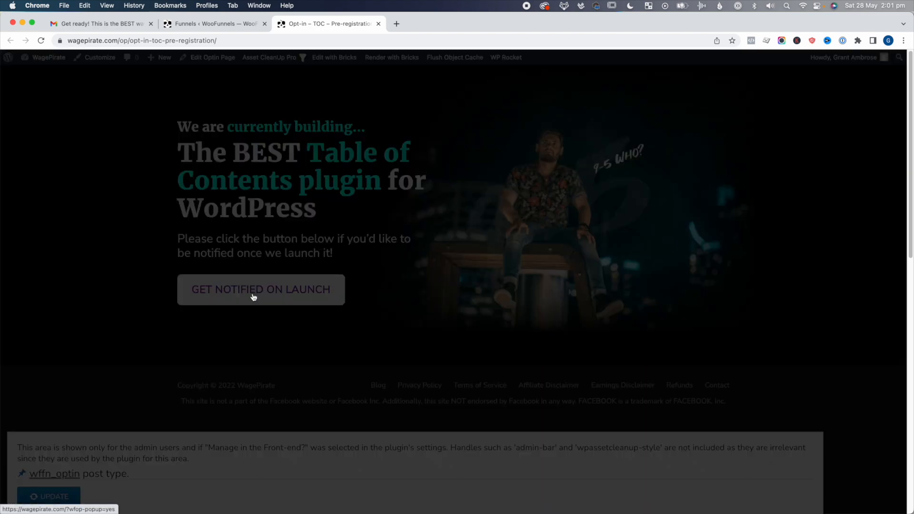
{"action": "left_click_drag", "start_coordinate": [367, 157], "coordinate": [396, 158]}
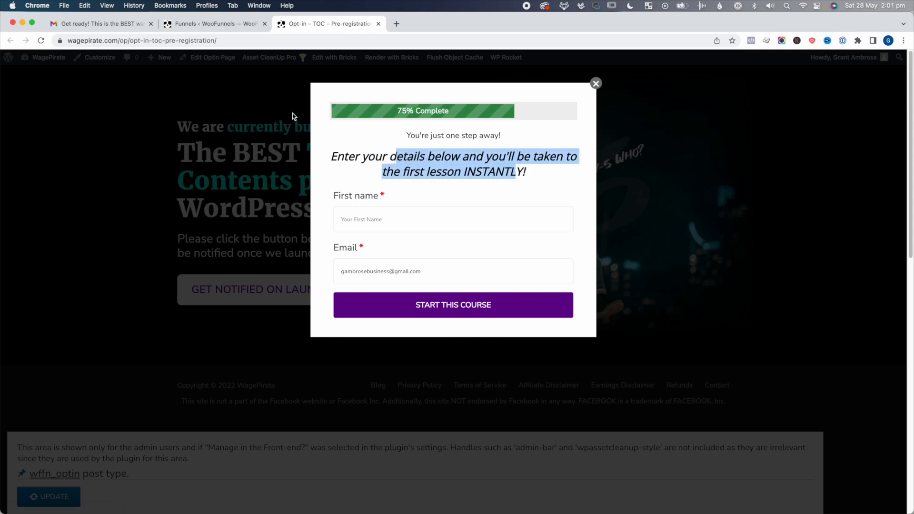
Open the popover customization settings for the TOC - Pre-registration funnel's opt-in page
{"action": "left_click", "coordinate": [213, 26]}
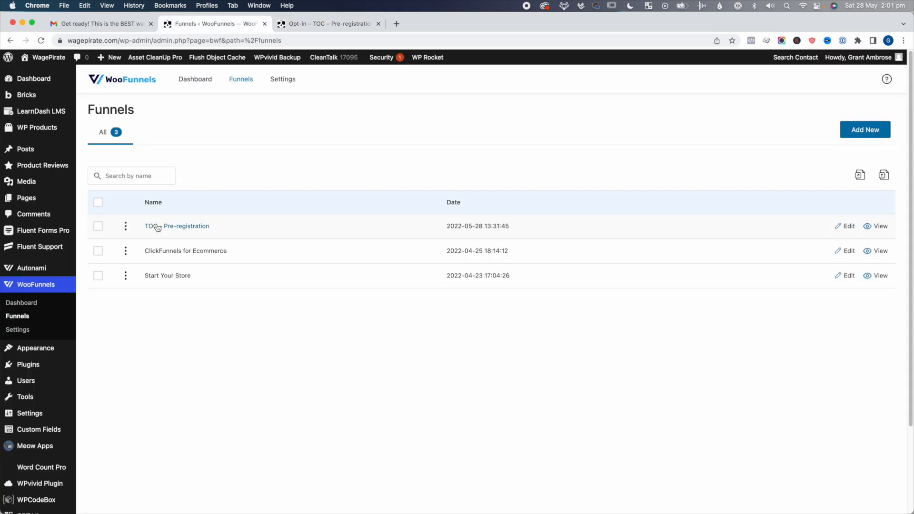
{"action": "left_click", "coordinate": [186, 226]}
{"action": "left_click", "coordinate": [167, 221]}
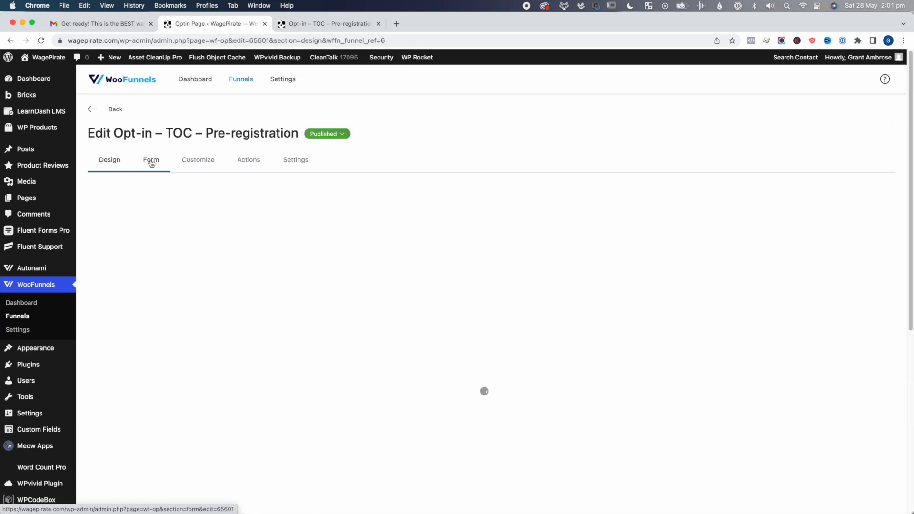
{"action": "left_click", "coordinate": [155, 163]}
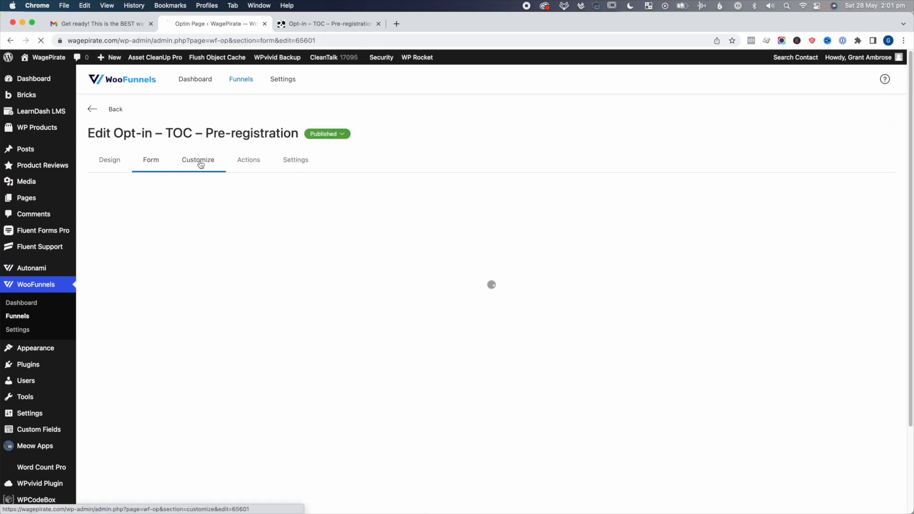
{"action": "left_click", "coordinate": [199, 161]}
{"action": "left_click", "coordinate": [172, 203]}
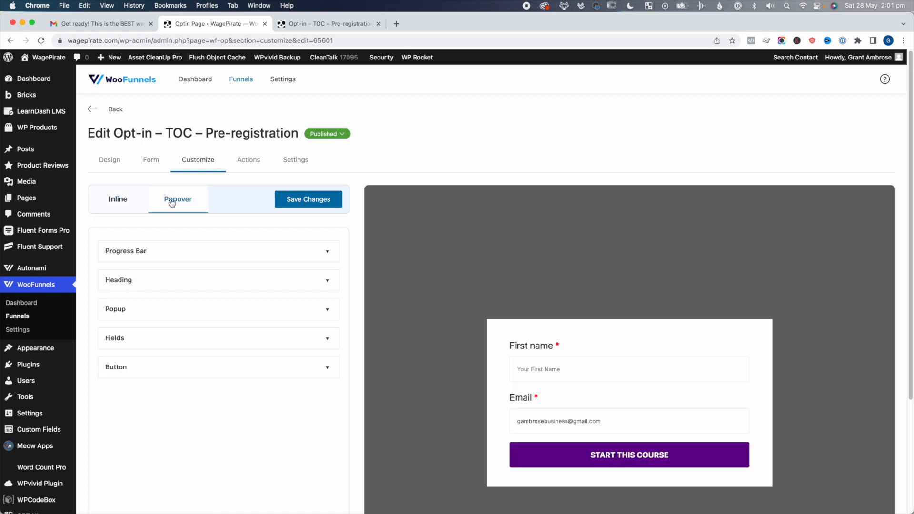
Set the popover's sub heading to "Enter your details below and we'll send you an email once we launch our TOC plugin" and save
{"action": "left_click", "coordinate": [151, 281]}
{"action": "scroll", "coordinate": [265, 330], "scroll_direction": "down", "scroll_amount": 1}
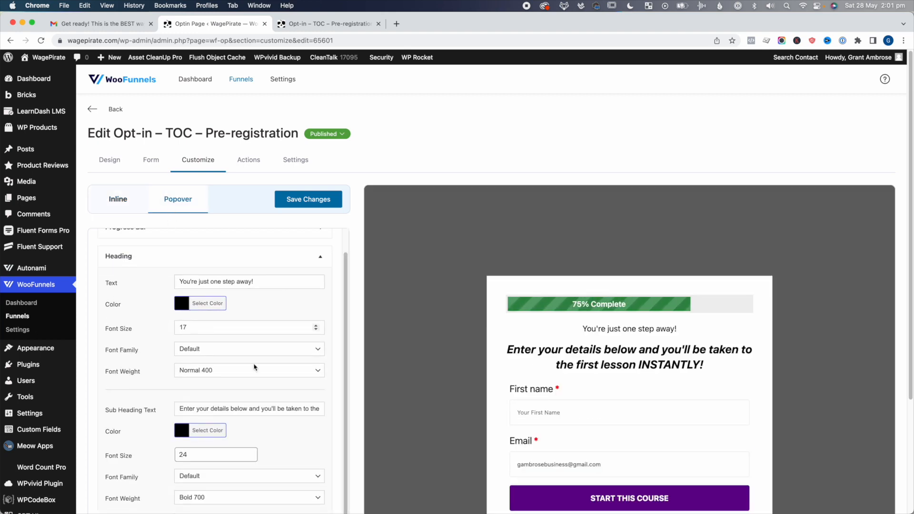
{"action": "triple_click", "coordinate": [271, 410]}
{"action": "type", "text": "Enter"}
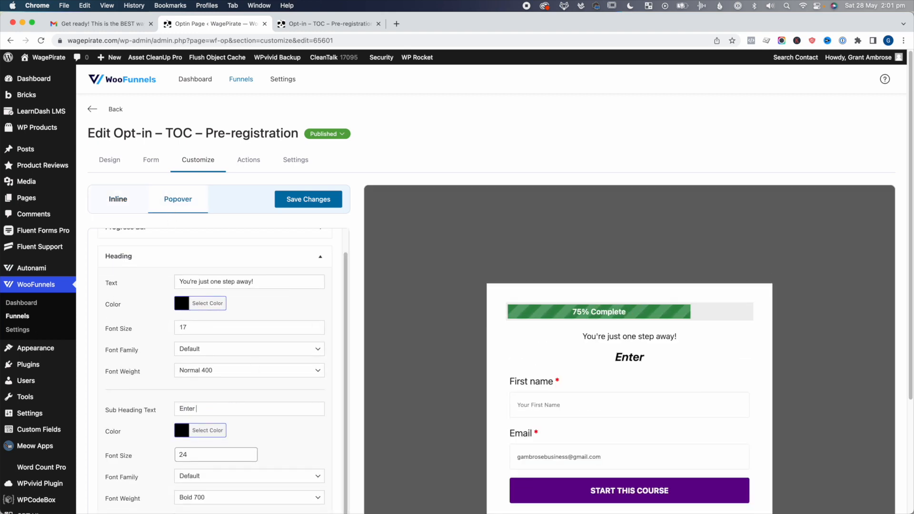
{"action": "type", "text": " your details below and we'll send you "}
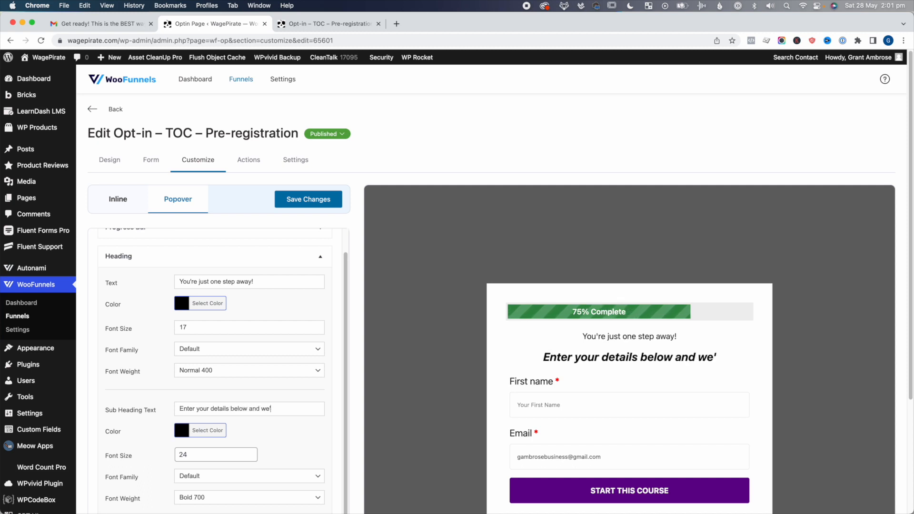
{"action": "type", "text": "an email once"}
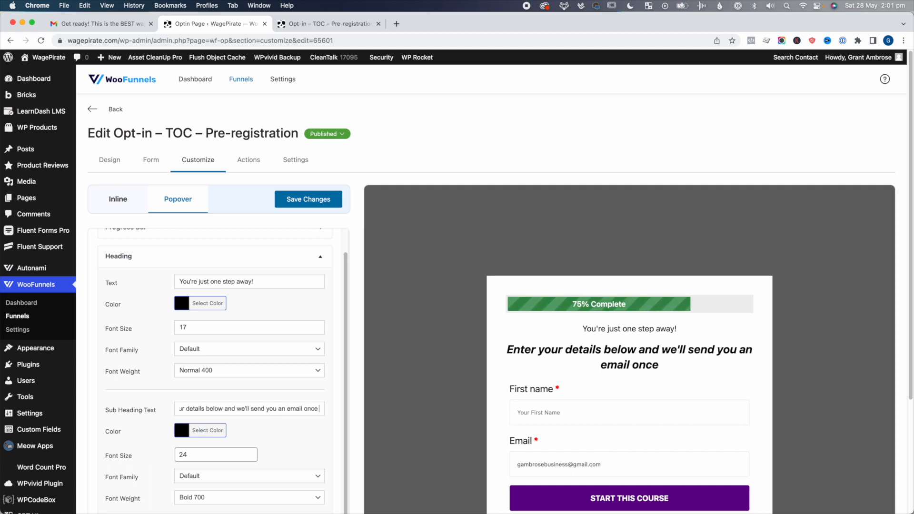
{"action": "type", "text": " we launch our TOC plugins"}
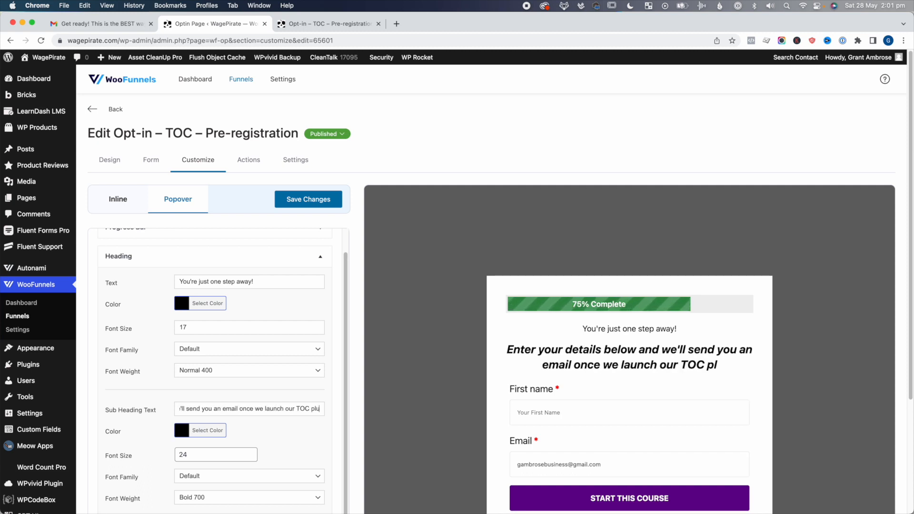
{"action": "left_click", "coordinate": [305, 199]}
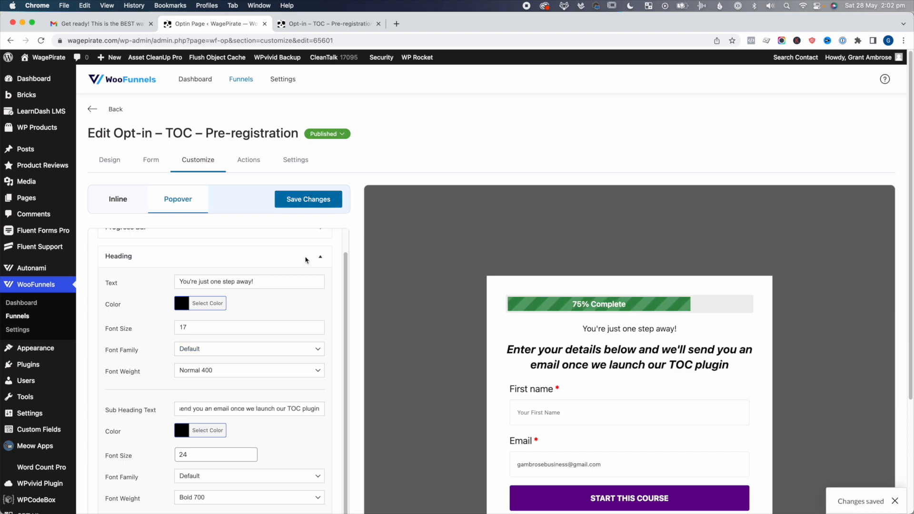
{"action": "left_click", "coordinate": [303, 198]}
Set the popover's button text to "YES! Email me on launch!" and save the changes
{"action": "scroll", "coordinate": [455, 402], "scroll_direction": "down", "scroll_amount": 3}
{"action": "scroll", "coordinate": [455, 402], "scroll_direction": "down", "scroll_amount": 1}
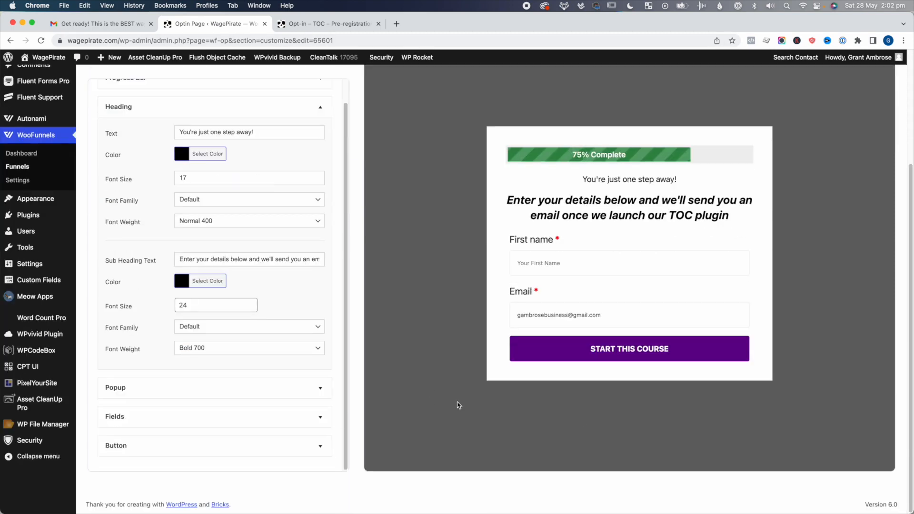
{"action": "scroll", "coordinate": [285, 259], "scroll_direction": "up", "scroll_amount": 1}
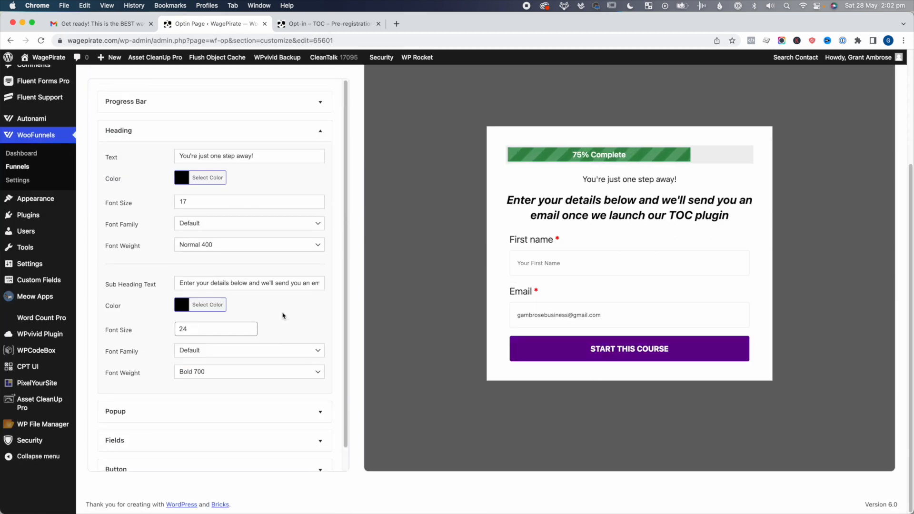
{"action": "scroll", "coordinate": [183, 435], "scroll_direction": "down", "scroll_amount": 1}
{"action": "left_click", "coordinate": [182, 440]}
{"action": "scroll", "coordinate": [182, 443], "scroll_direction": "down", "scroll_amount": 3}
{"action": "left_click", "coordinate": [235, 297]}
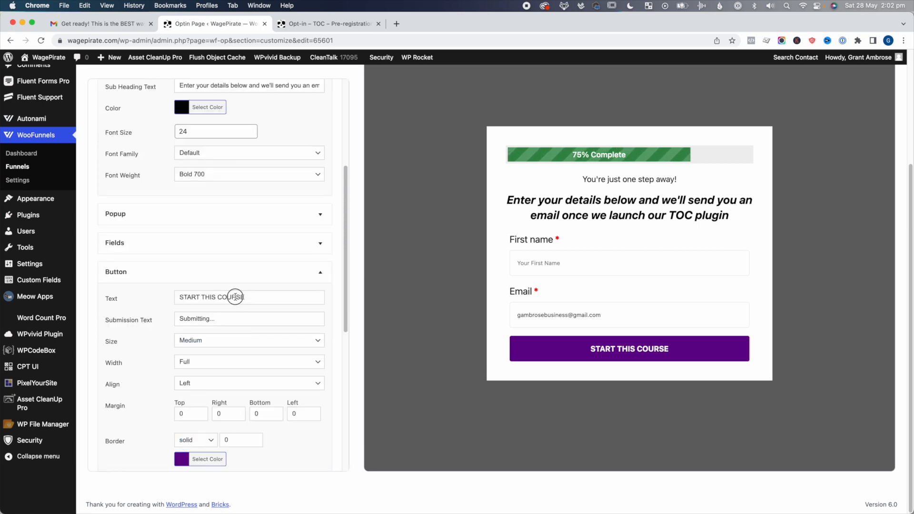
{"action": "key", "text": "super+a"}
{"action": "type", "text": "YES! Email me on launch!"}
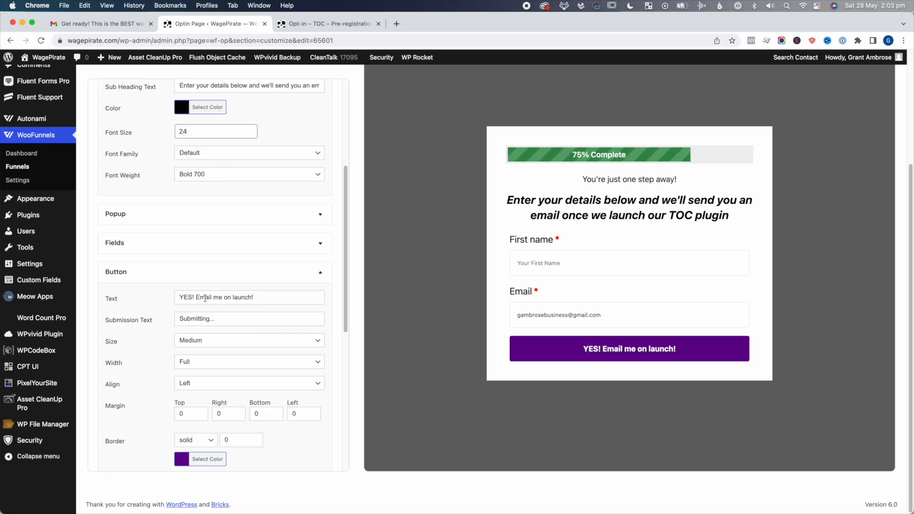
{"action": "scroll", "coordinate": [359, 278], "scroll_direction": "up", "scroll_amount": 3}
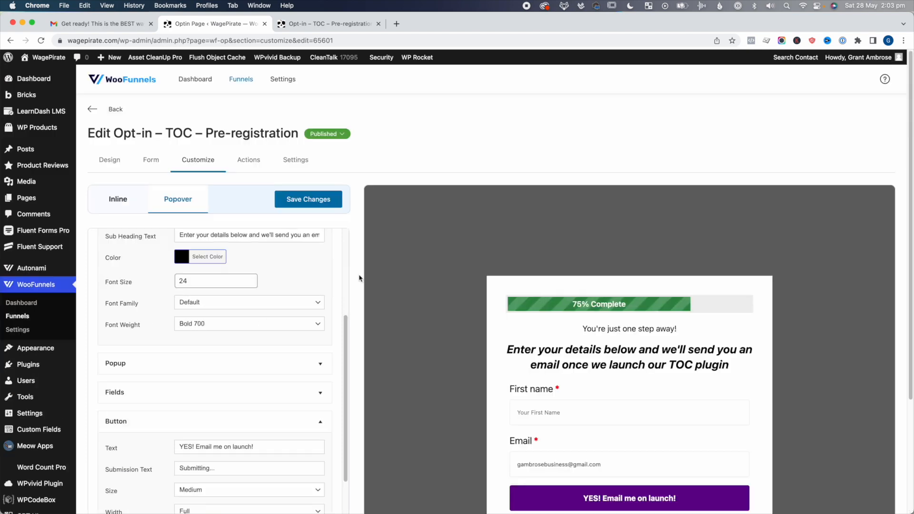
{"action": "left_click", "coordinate": [310, 200]}
Test the live opt-in popup by submitting it with a first name and the demo email address
{"action": "key", "text": "ctrl+Tab"}
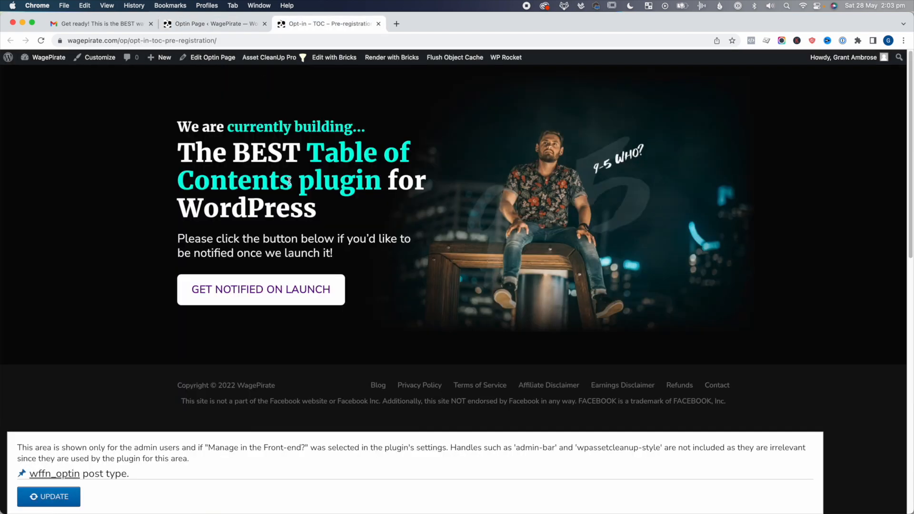
{"action": "left_click", "coordinate": [250, 289]}
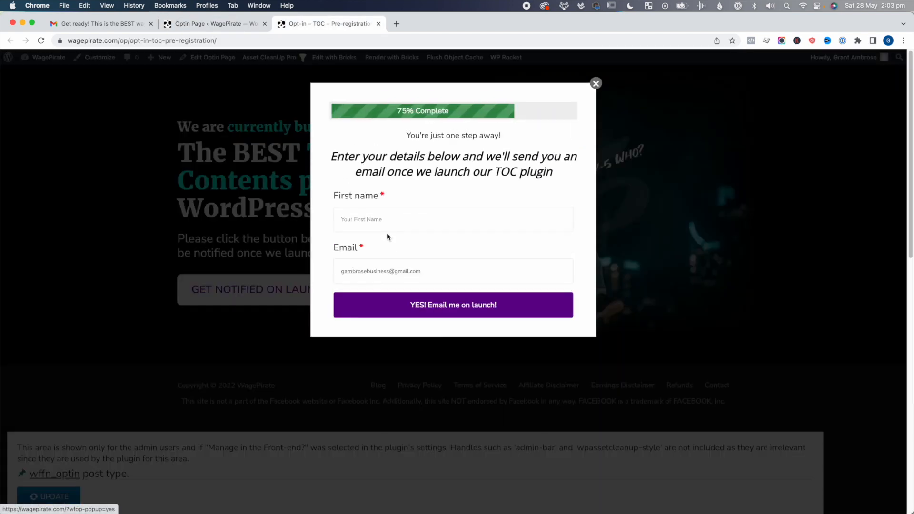
{"action": "left_click", "coordinate": [421, 219]}
{"action": "type", "text": "Grant"}
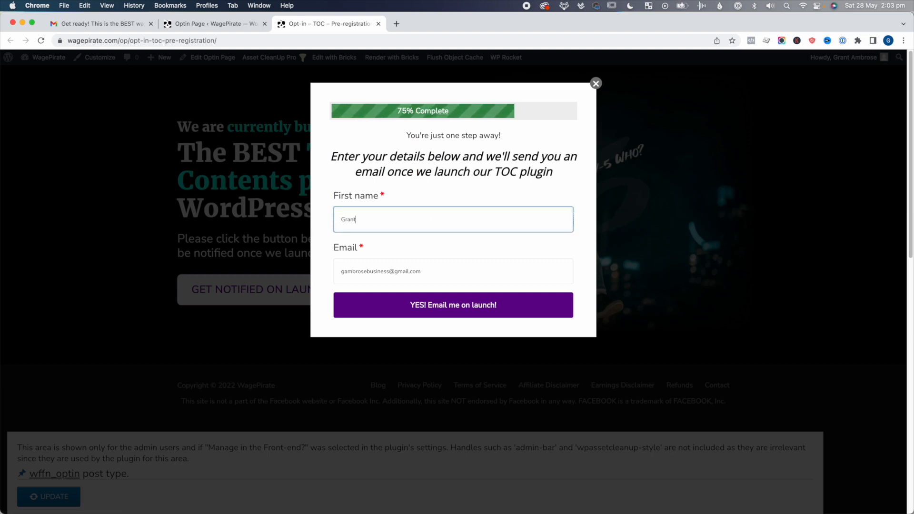
{"action": "key", "text": "Tab"}
{"action": "key", "text": "super+v"}
{"action": "left_click", "coordinate": [439, 252]}
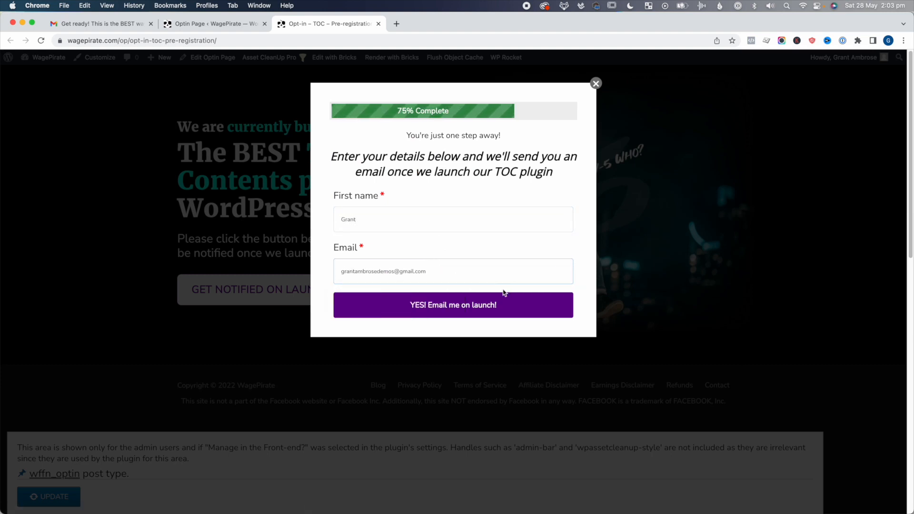
{"action": "left_click", "coordinate": [431, 305]}
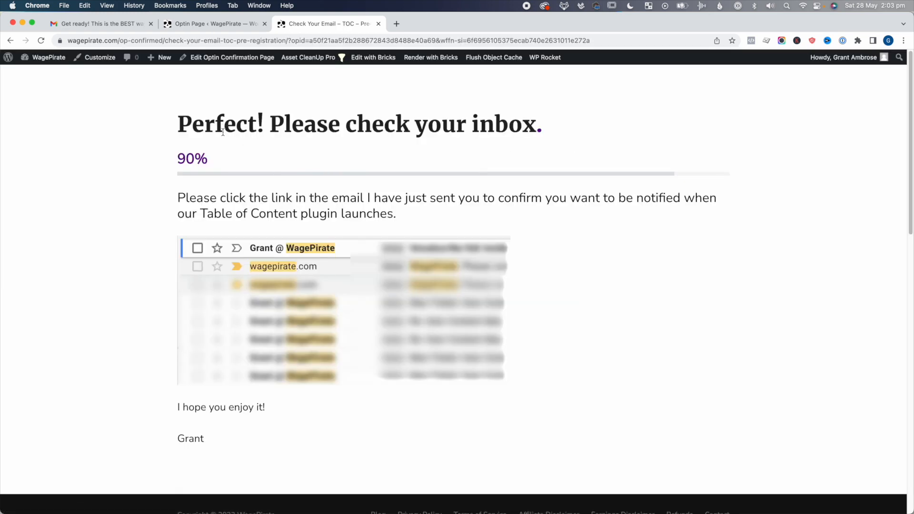
Review the check-your-inbox page and the subject and text of the confirmation email received in Gmail
{"action": "left_click_drag", "start_coordinate": [270, 124], "coordinate": [524, 132]}
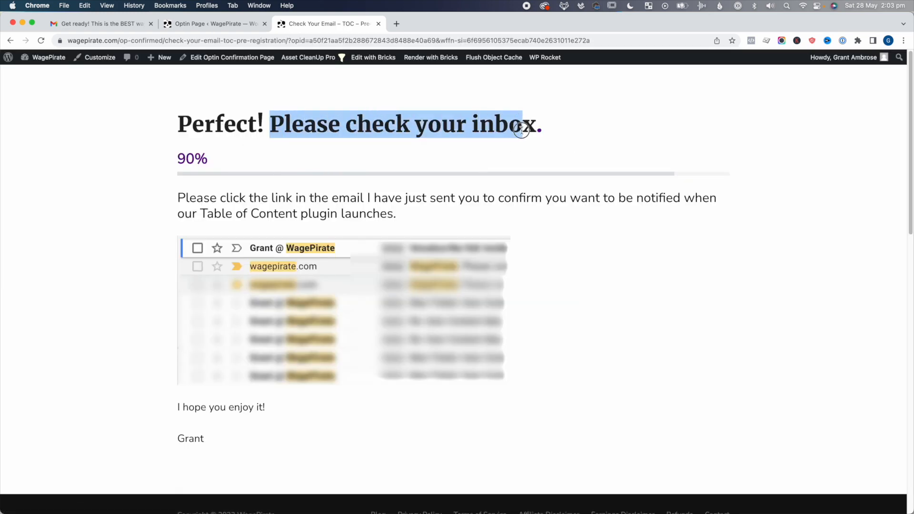
{"action": "left_click", "coordinate": [524, 133]}
{"action": "left_click_drag", "start_coordinate": [189, 195], "coordinate": [209, 223]}
{"action": "left_click", "coordinate": [210, 224]}
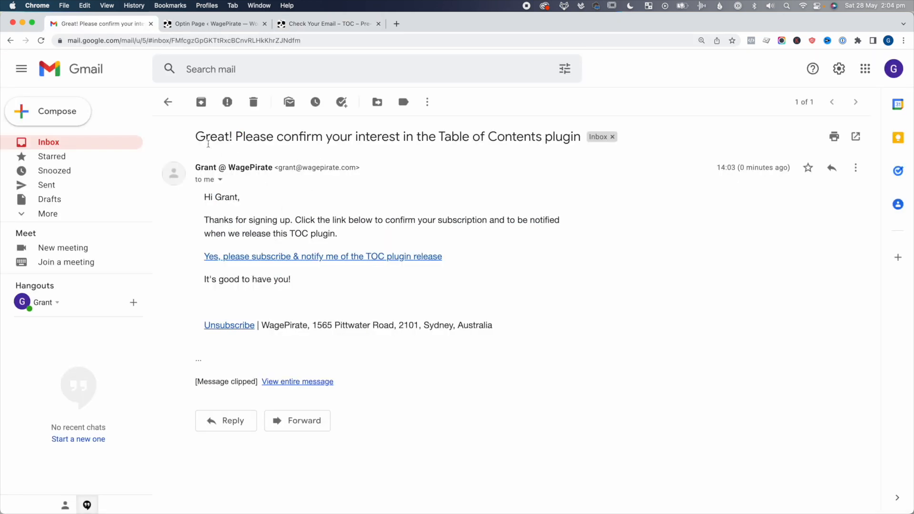
{"action": "left_click_drag", "start_coordinate": [208, 143], "coordinate": [566, 136]}
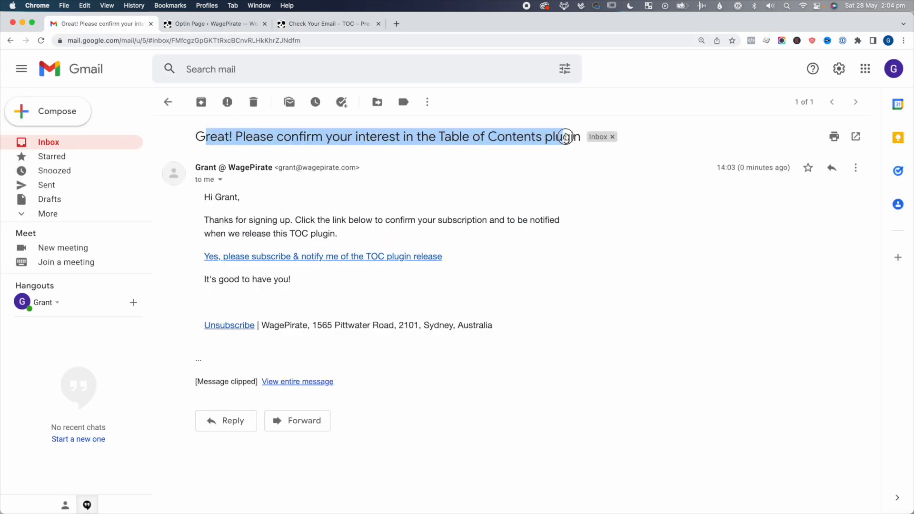
{"action": "left_click", "coordinate": [247, 202]}
{"action": "left_click_drag", "start_coordinate": [210, 232], "coordinate": [379, 225]}
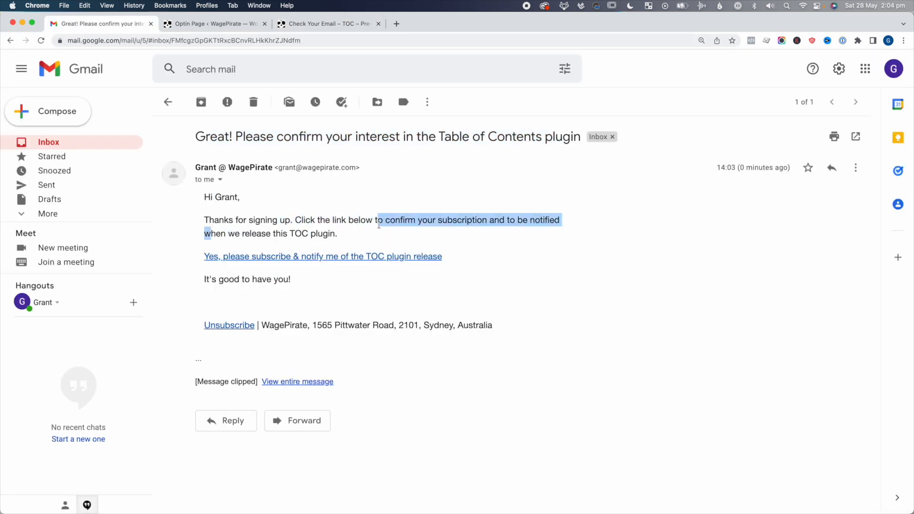
{"action": "left_click", "coordinate": [515, 223]}
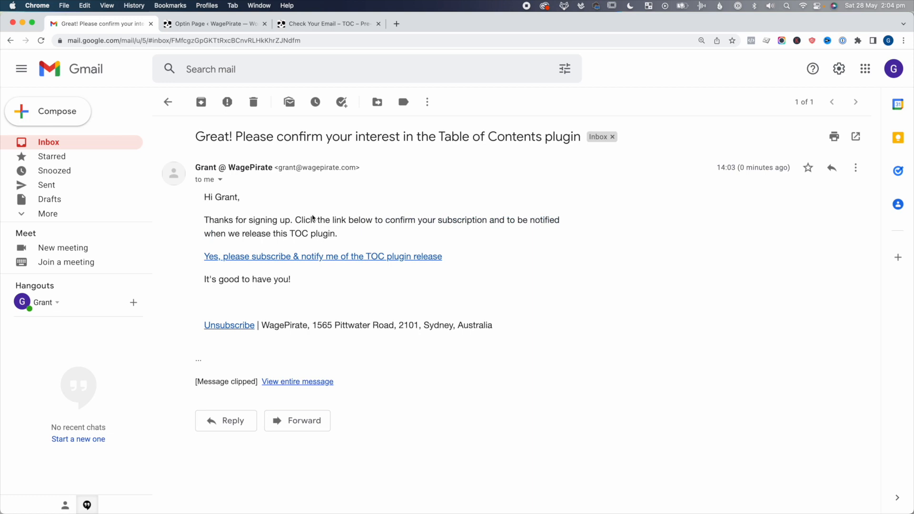
Confirm the subscription through the email's link and test the redirect page's text and latest blog posts button
{"action": "left_click", "coordinate": [288, 257]}
{"action": "left_click_drag", "start_coordinate": [180, 127], "coordinate": [246, 124]}
{"action": "left_click_drag", "start_coordinate": [270, 125], "coordinate": [449, 118]}
{"action": "left_click", "coordinate": [450, 118]}
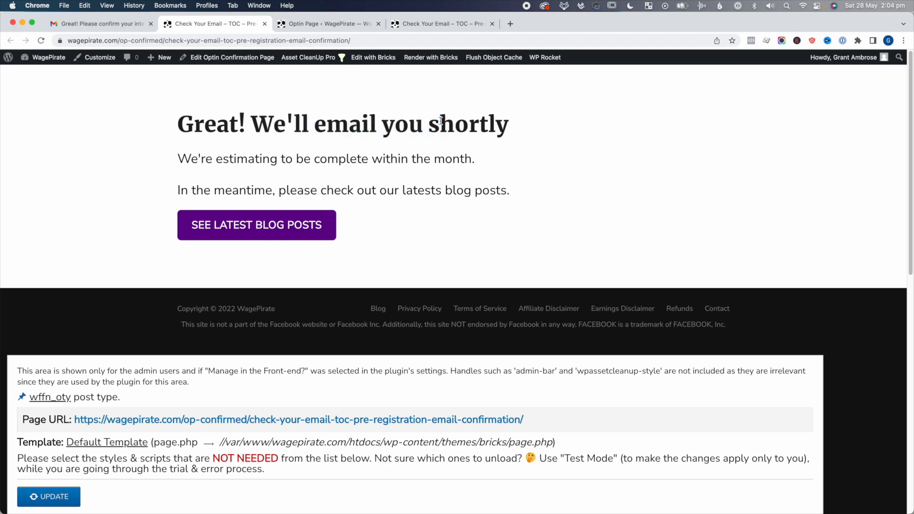
{"action": "left_click_drag", "start_coordinate": [191, 158], "coordinate": [432, 159]}
{"action": "left_click_drag", "start_coordinate": [282, 190], "coordinate": [489, 194]}
{"action": "left_click", "coordinate": [493, 193]}
{"action": "left_click", "coordinate": [282, 227]}
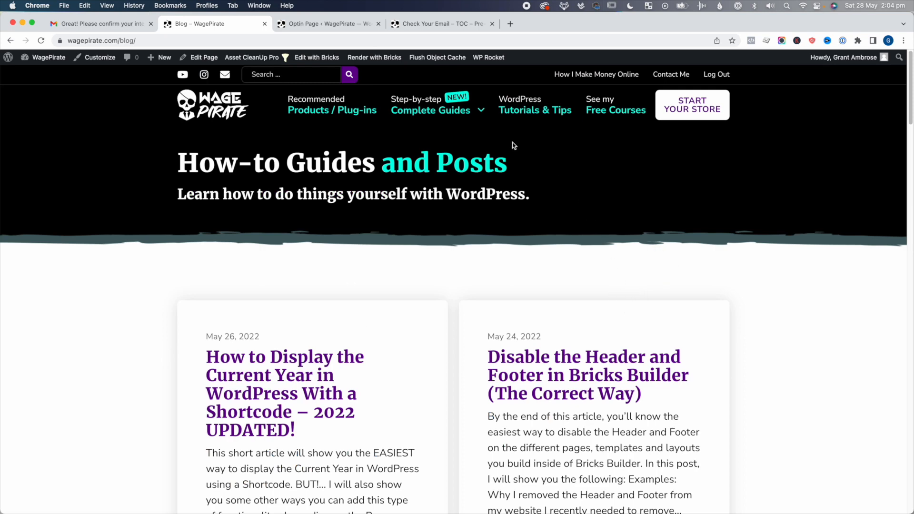
Open the newly subscribed demo contact's record in the Autonami contacts list
{"action": "key", "text": "ctrl+Tab"}
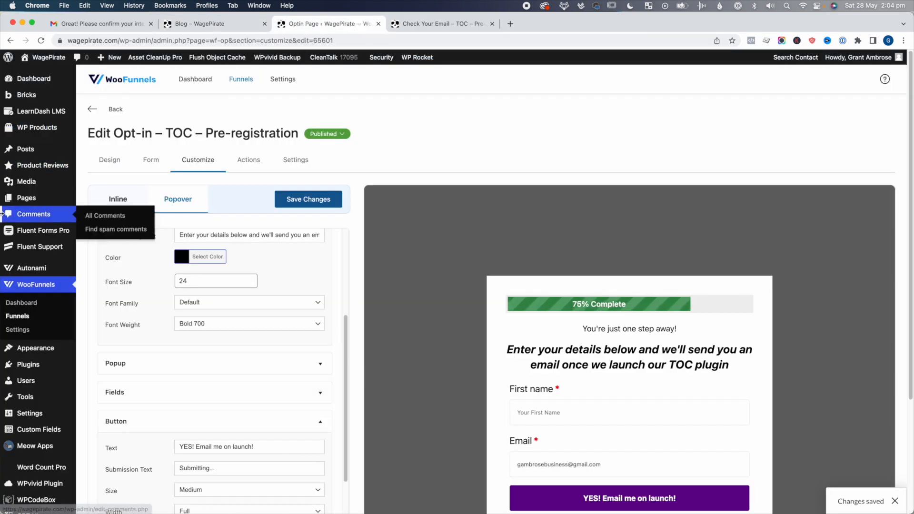
{"action": "scroll", "coordinate": [1, 214], "scroll_direction": "down", "scroll_amount": 1}
{"action": "mouse_move", "coordinate": [32, 257]}
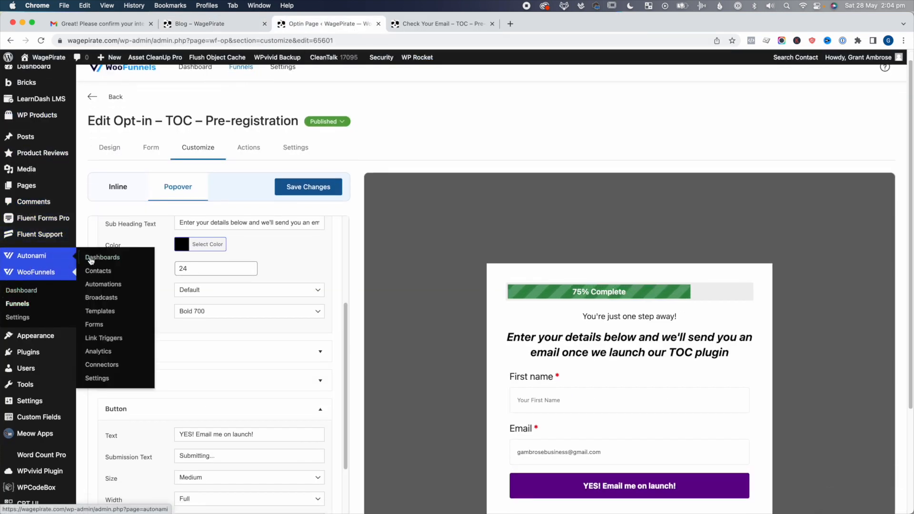
{"action": "left_click", "coordinate": [97, 272]}
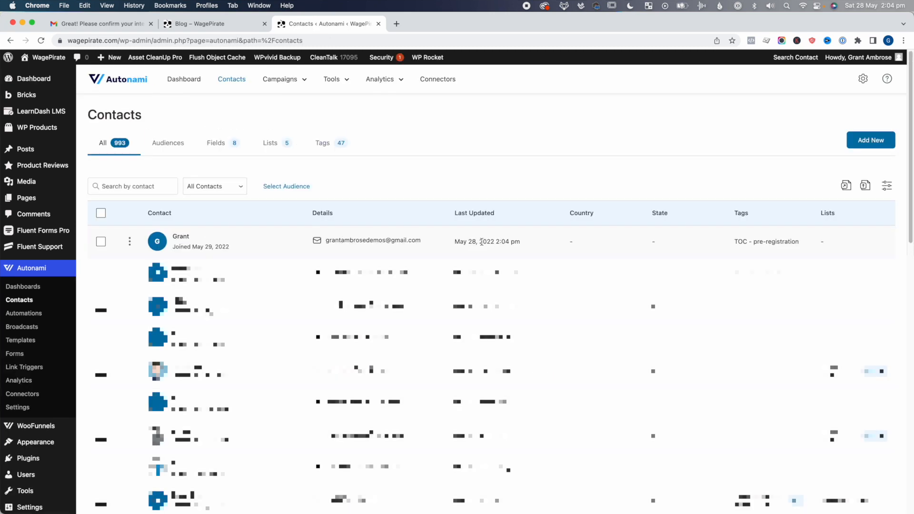
{"action": "left_click", "coordinate": [181, 236]}
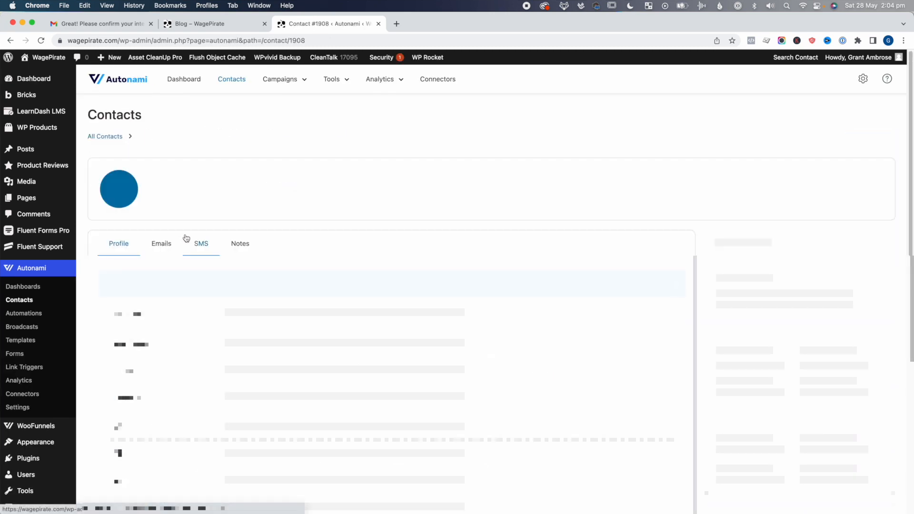
Check the demo contact's join date, subscription status, available status actions and assigned tags
{"action": "scroll", "coordinate": [243, 294], "scroll_direction": "down", "scroll_amount": 2}
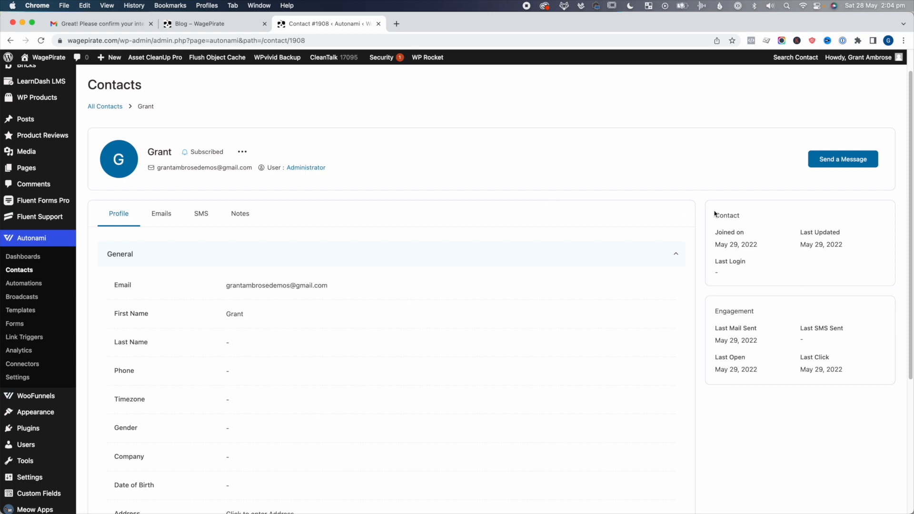
{"action": "left_click_drag", "start_coordinate": [730, 245], "coordinate": [744, 242]}
{"action": "left_click_drag", "start_coordinate": [198, 153], "coordinate": [218, 153]}
{"action": "left_click", "coordinate": [242, 152]}
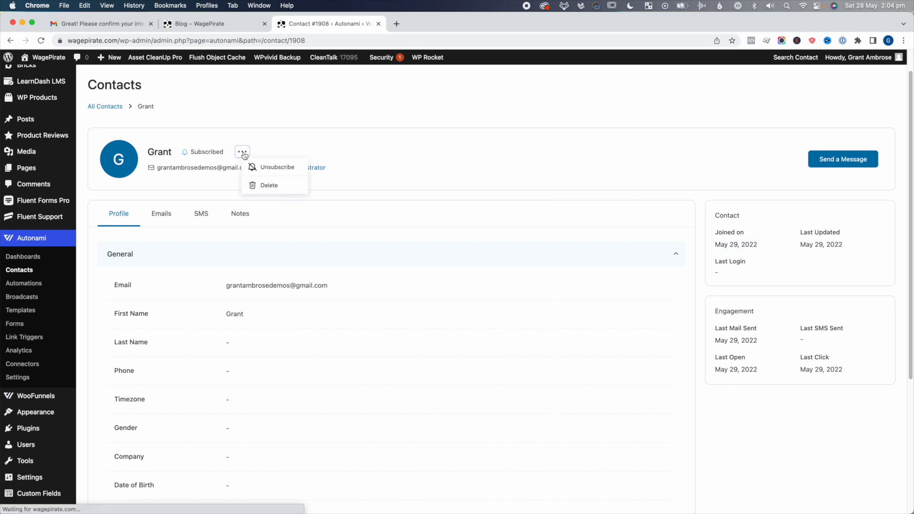
{"action": "left_click", "coordinate": [289, 130]}
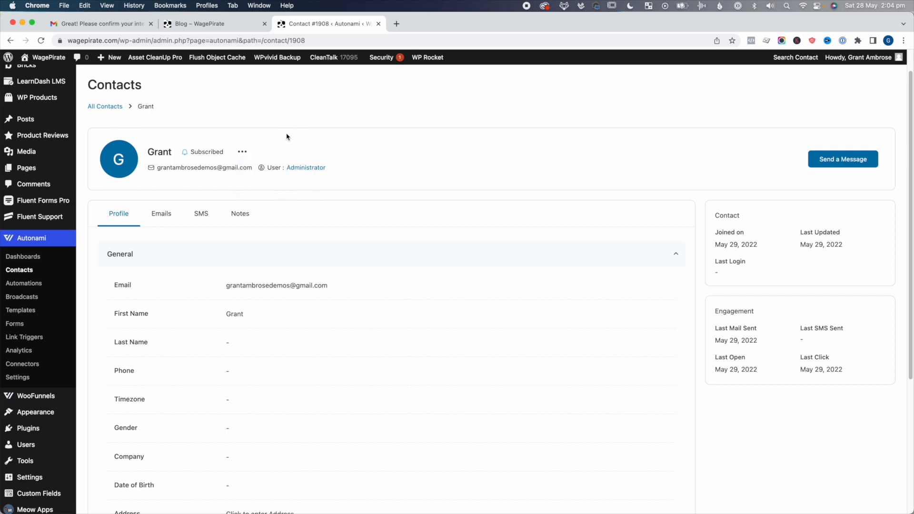
{"action": "scroll", "coordinate": [379, 264], "scroll_direction": "down", "scroll_amount": 5}
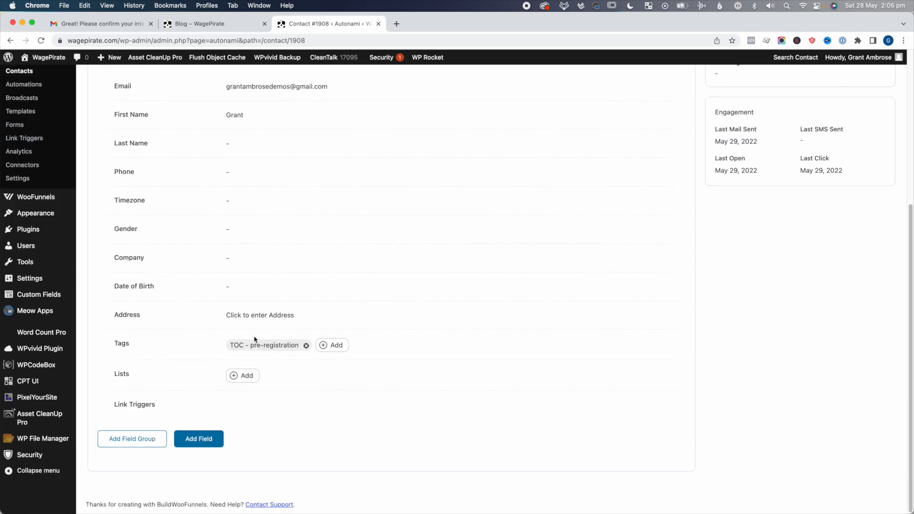
{"action": "left_click_drag", "start_coordinate": [231, 344], "coordinate": [299, 344]}
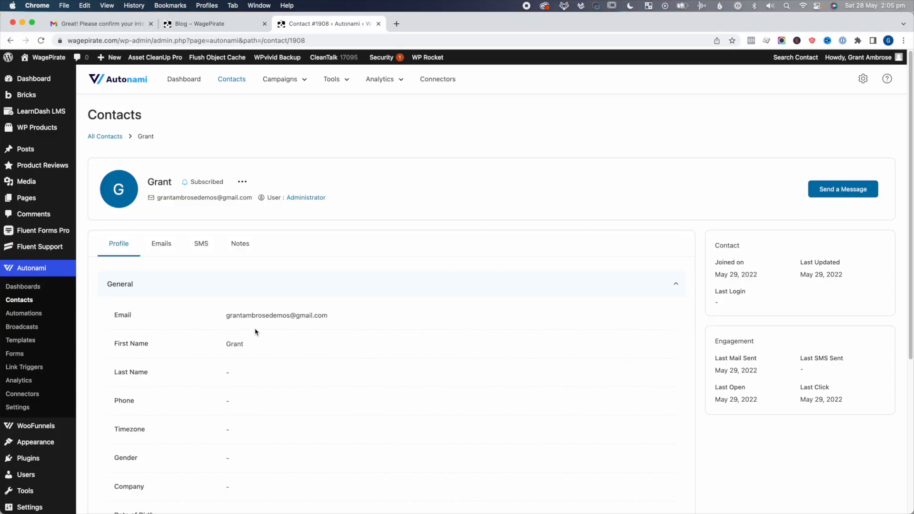
Create an email broadcast named "TOC first live event" with the Standard type and continue to its contacts stage
{"action": "left_click", "coordinate": [23, 327]}
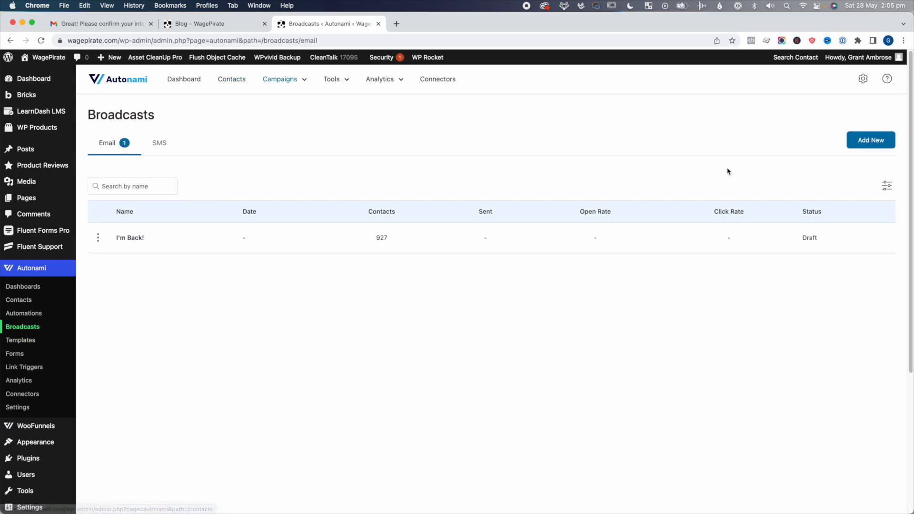
{"action": "left_click", "coordinate": [856, 140]}
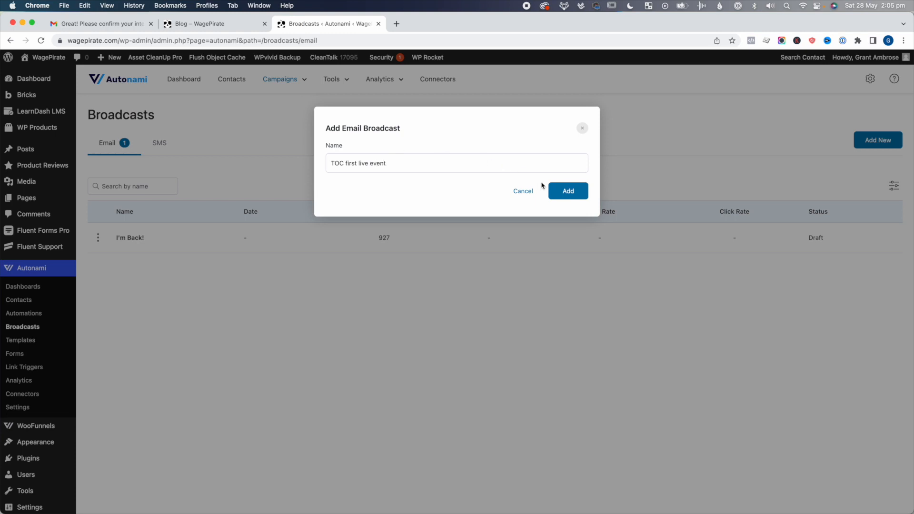
{"action": "left_click", "coordinate": [561, 190]}
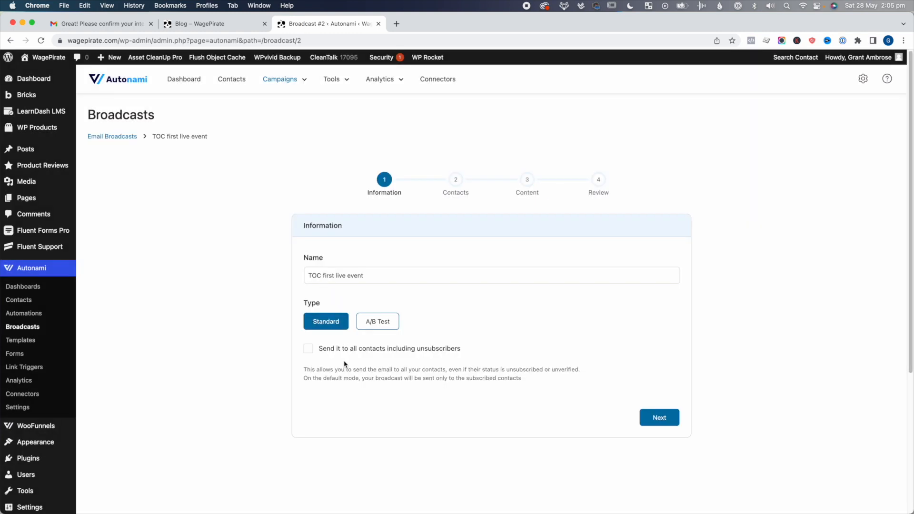
{"action": "left_click", "coordinate": [659, 415]}
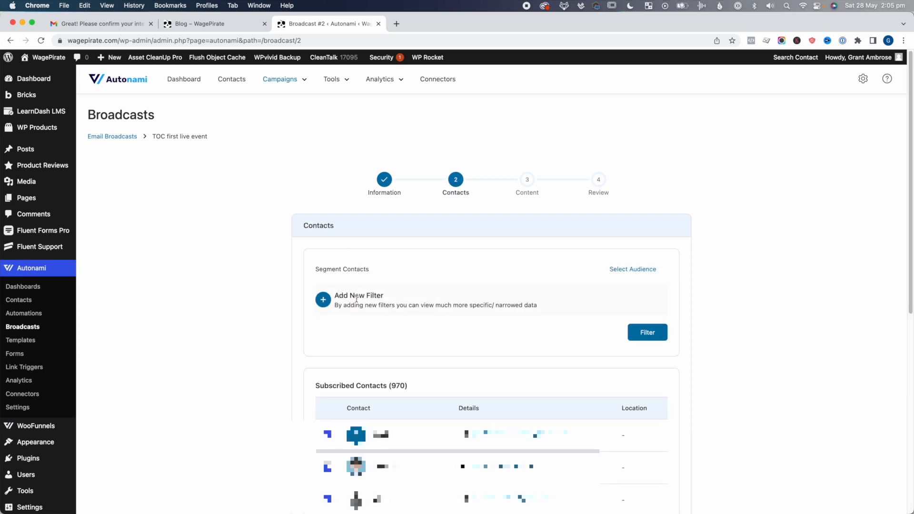
Filter the broadcast's contacts to tags matching any of "TOC - pre-registration" and continue to the content stage
{"action": "left_click", "coordinate": [323, 300]}
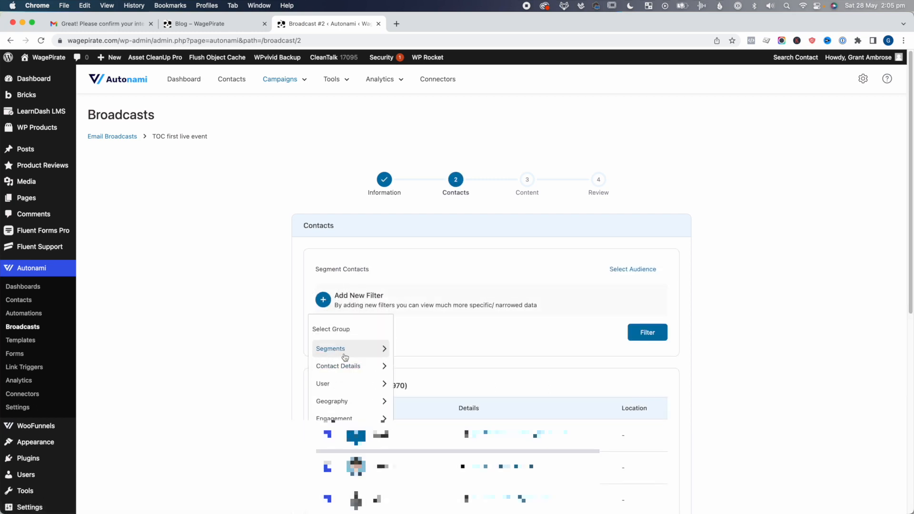
{"action": "left_click", "coordinate": [346, 356]}
{"action": "left_click", "coordinate": [341, 343]}
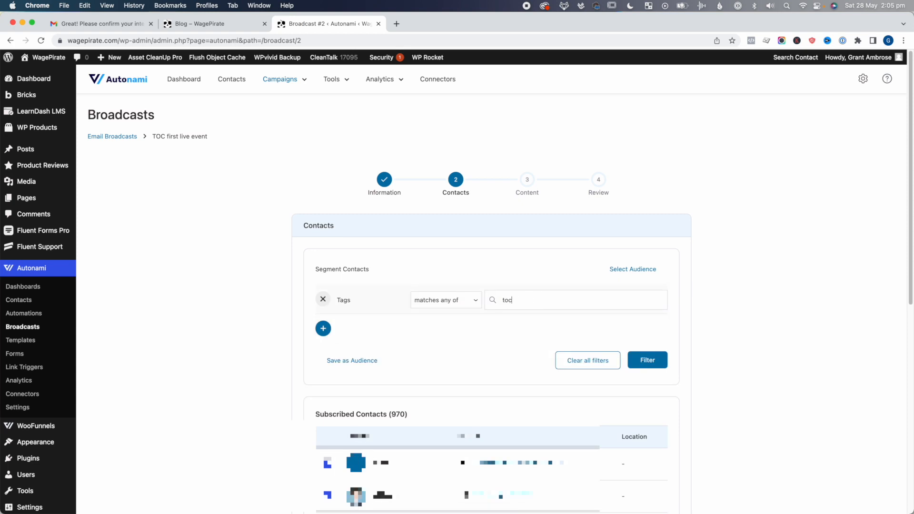
{"action": "left_click", "coordinate": [519, 319]}
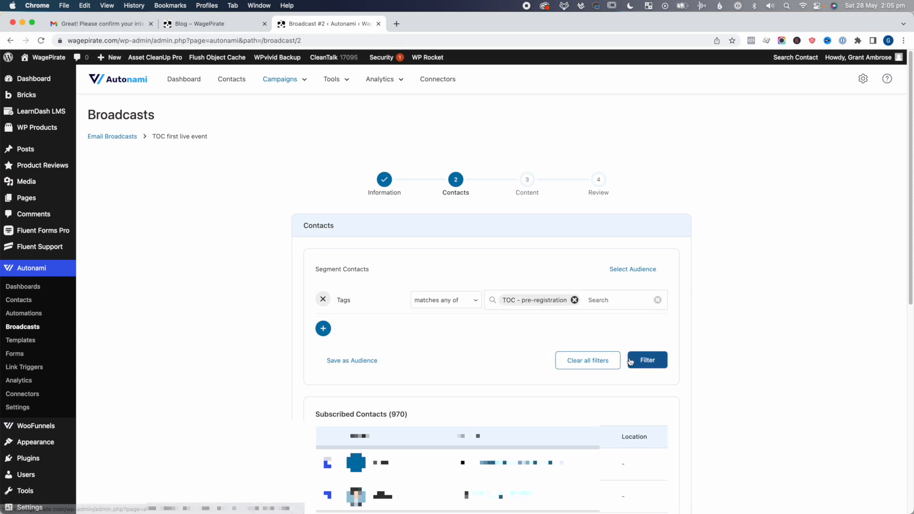
{"action": "left_click", "coordinate": [647, 360]}
{"action": "scroll", "coordinate": [464, 429], "scroll_direction": "down", "scroll_amount": 2}
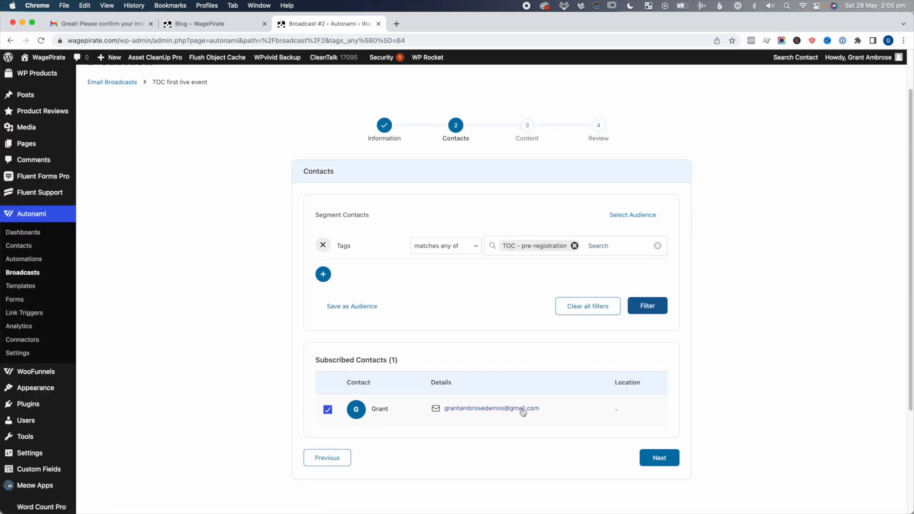
{"action": "scroll", "coordinate": [525, 412], "scroll_direction": "down", "scroll_amount": 5}
{"action": "left_click", "coordinate": [662, 312]}
Set the broadcast email's template type to Drag and Drop and launch the visual editor
{"action": "scroll", "coordinate": [718, 289], "scroll_direction": "down", "scroll_amount": 7}
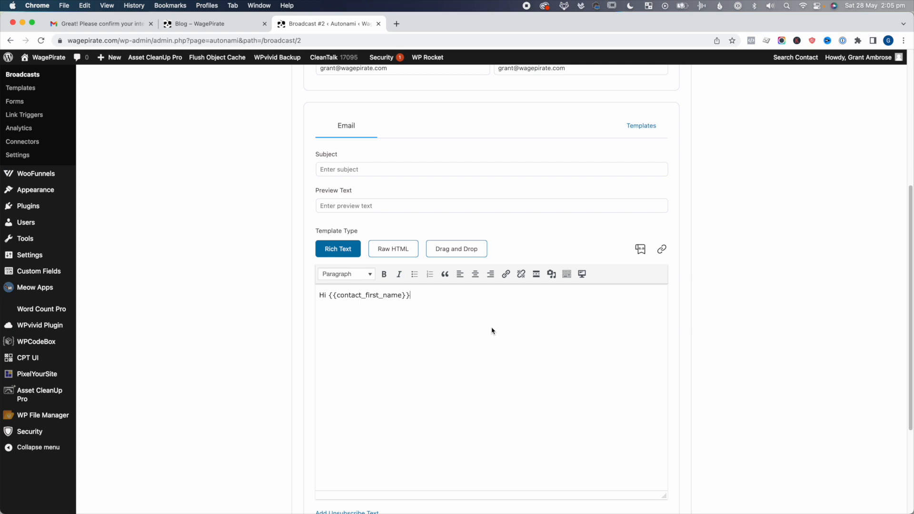
{"action": "left_click", "coordinate": [453, 252]}
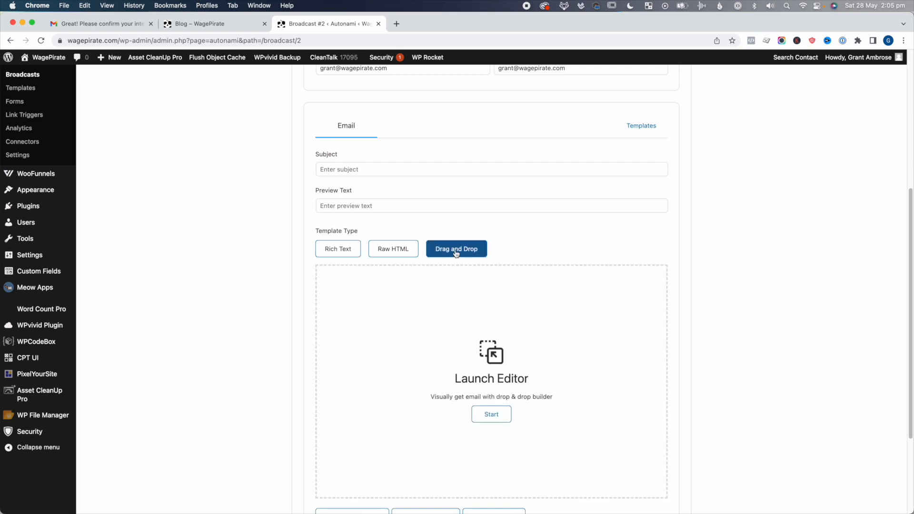
{"action": "left_click", "coordinate": [492, 414]}
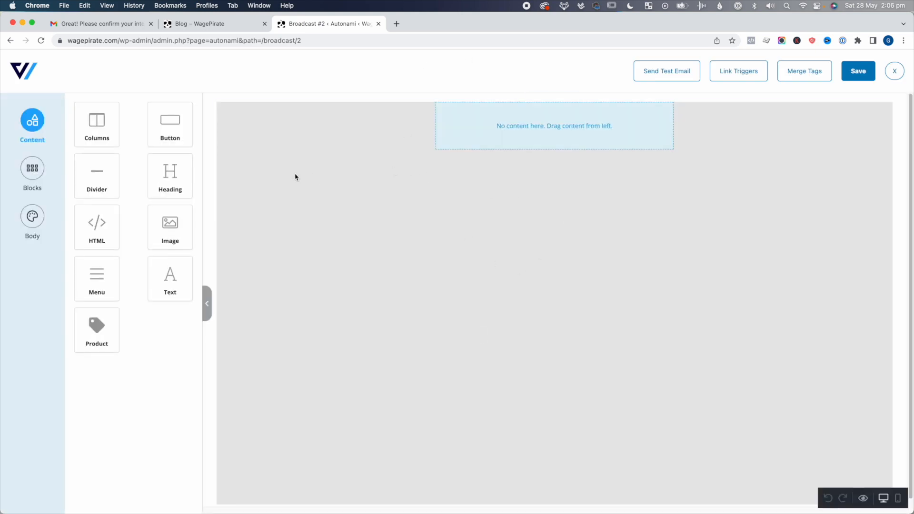
Add a columns row to the email and place the white logo from the media library in an image block in the first row
{"action": "left_click_drag", "start_coordinate": [97, 125], "coordinate": [546, 127]}
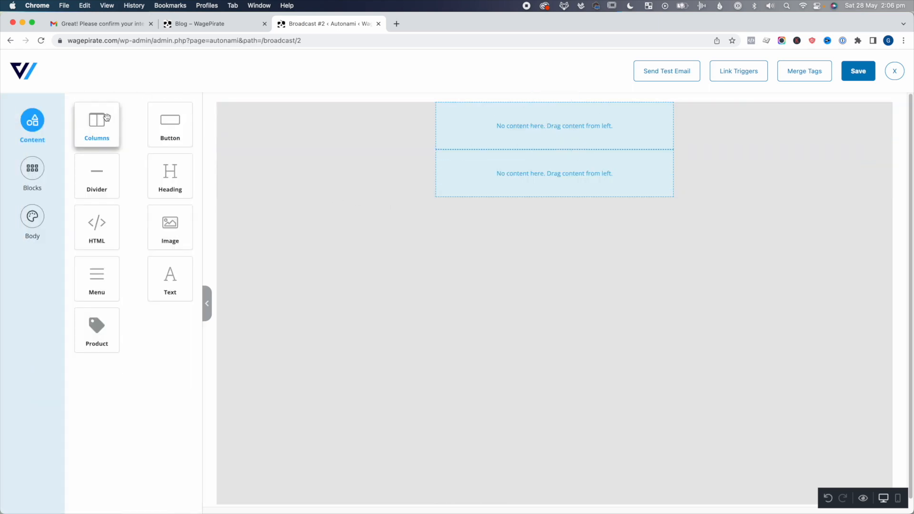
{"action": "left_click_drag", "start_coordinate": [151, 216], "coordinate": [524, 135]}
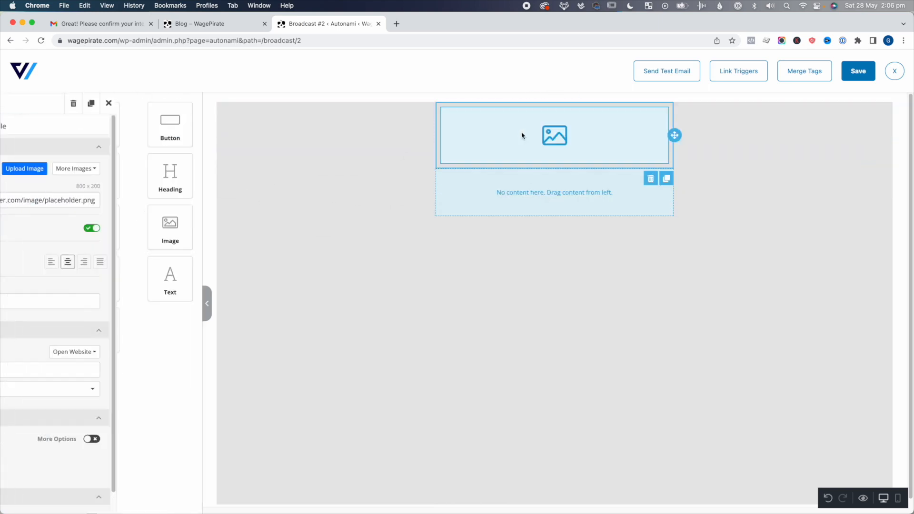
{"action": "left_click", "coordinate": [117, 171]}
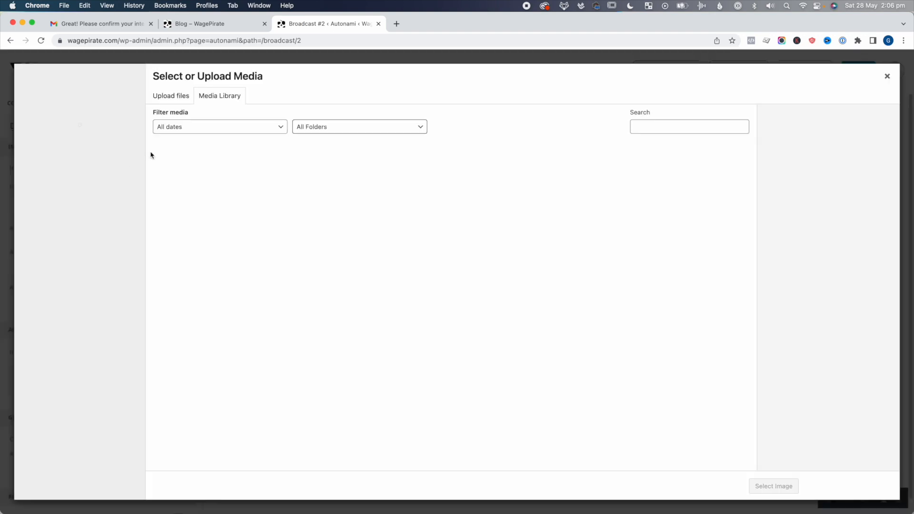
{"action": "left_click", "coordinate": [636, 122]}
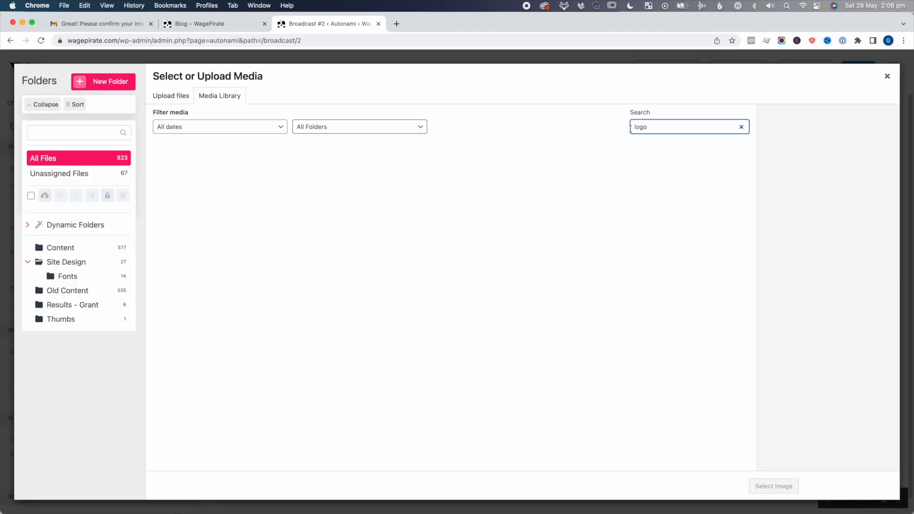
{"action": "left_click", "coordinate": [338, 253]}
{"action": "left_click", "coordinate": [413, 252]}
{"action": "left_click", "coordinate": [772, 486]}
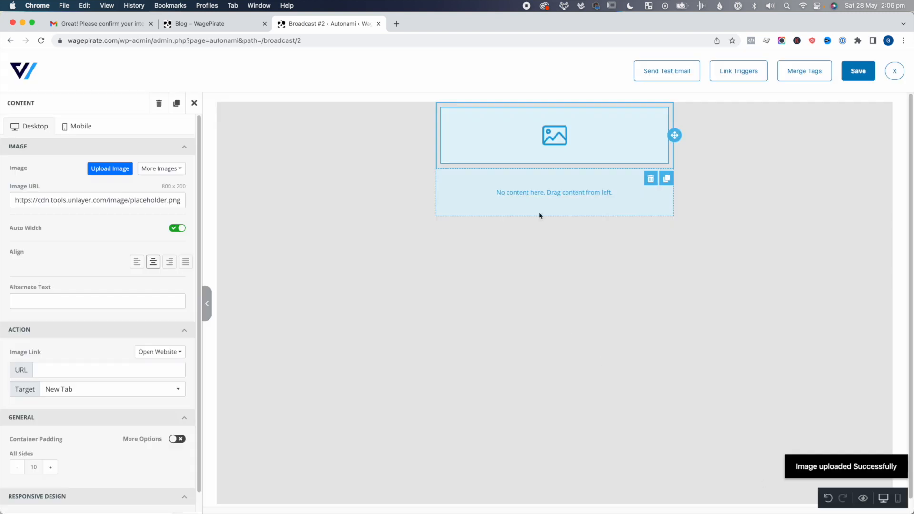
Set the background color of the logo row to black
{"action": "left_click", "coordinate": [324, 147]}
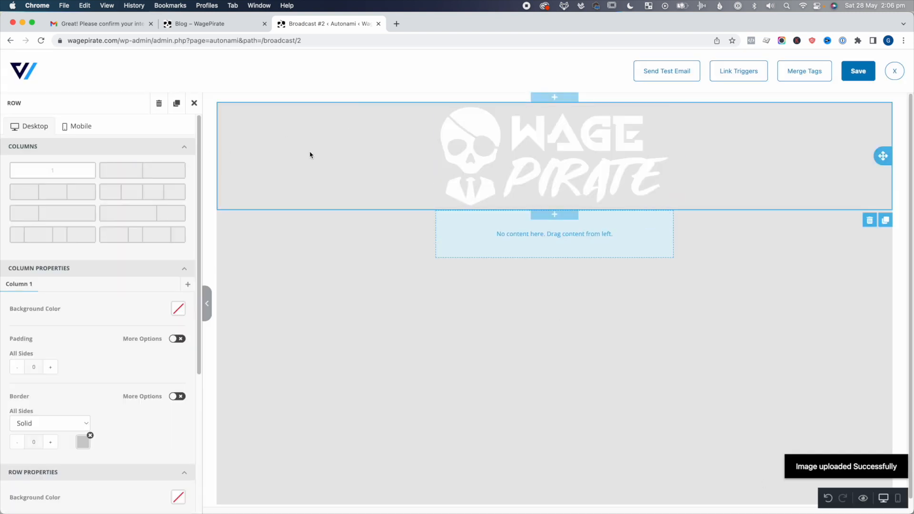
{"action": "scroll", "coordinate": [141, 339], "scroll_direction": "down", "scroll_amount": 5}
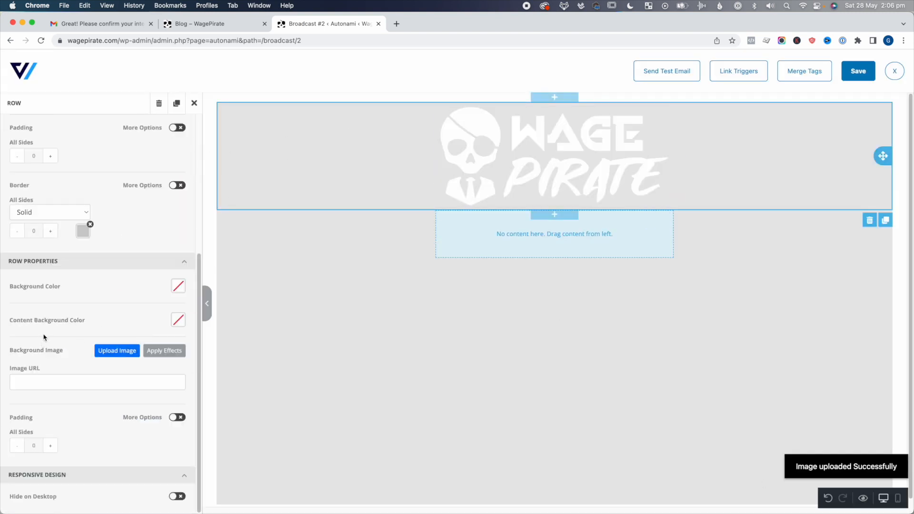
{"action": "left_click", "coordinate": [178, 286]}
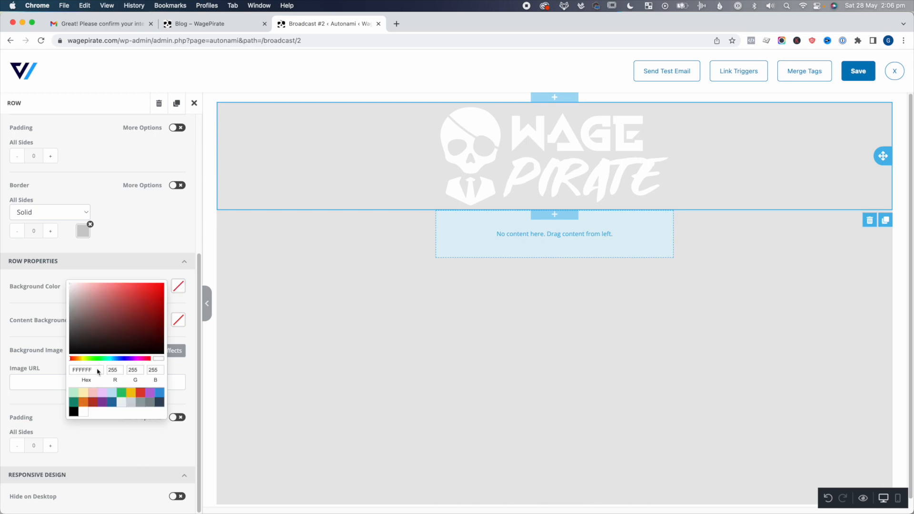
{"action": "left_click", "coordinate": [73, 412]}
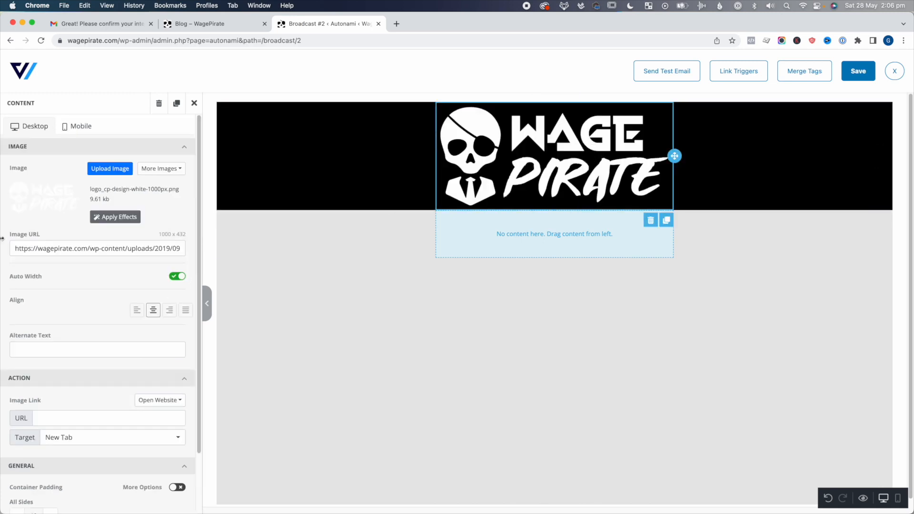
Turn off the logo image's auto width and shrink it to about a third of the column width
{"action": "left_click", "coordinate": [178, 281]}
{"action": "left_click_drag", "start_coordinate": [166, 292], "coordinate": [65, 294]}
{"action": "left_click", "coordinate": [481, 159]}
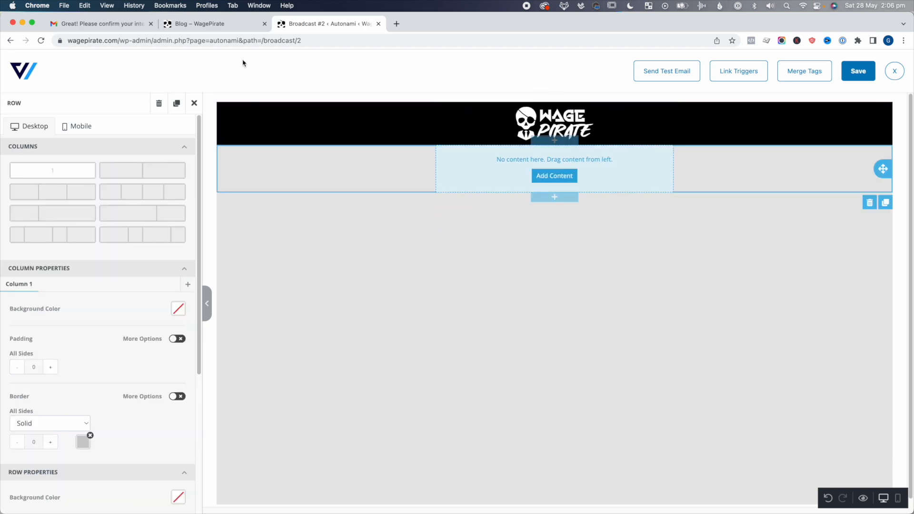
Check the blog page's header heading as a reference and set the empty second row's background color to black
{"action": "left_click", "coordinate": [233, 25]}
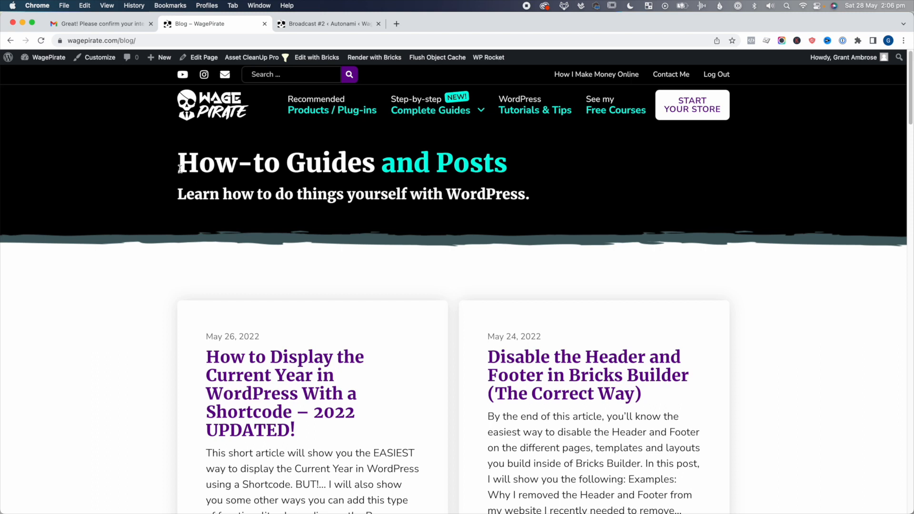
{"action": "left_click_drag", "start_coordinate": [178, 172], "coordinate": [426, 177]}
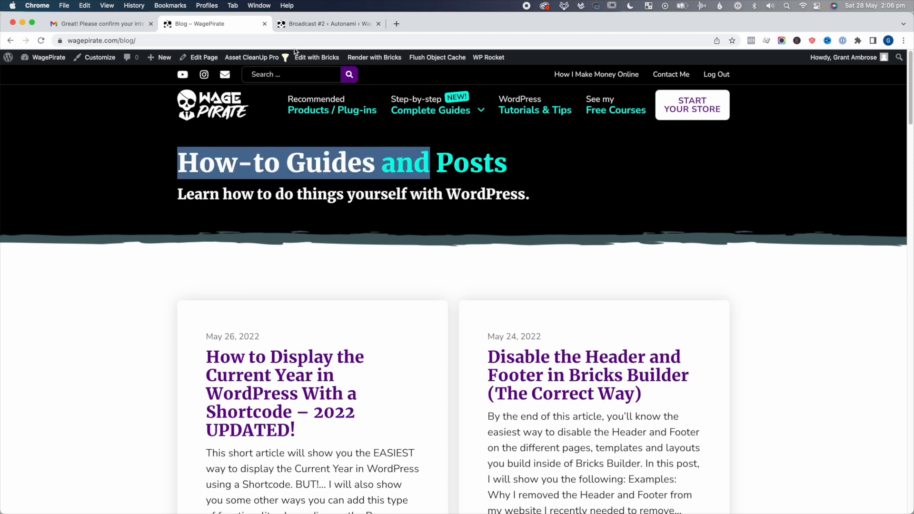
{"action": "left_click", "coordinate": [312, 27]}
{"action": "left_click", "coordinate": [376, 166]}
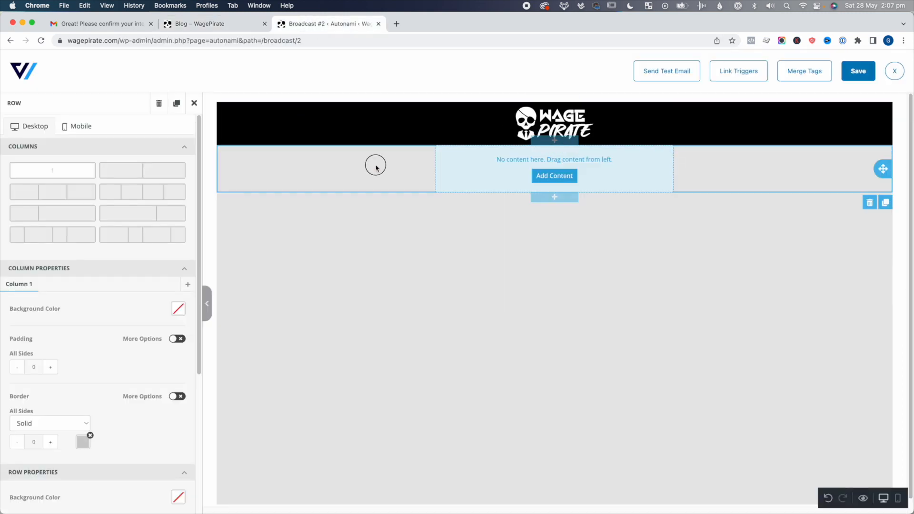
{"action": "scroll", "coordinate": [108, 311], "scroll_direction": "down", "scroll_amount": 5}
{"action": "left_click", "coordinate": [178, 286]}
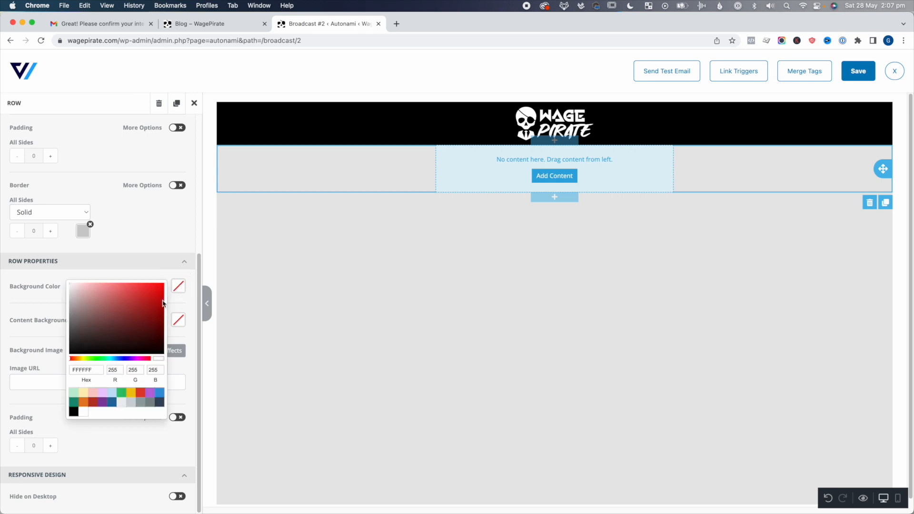
{"action": "left_click", "coordinate": [338, 288]}
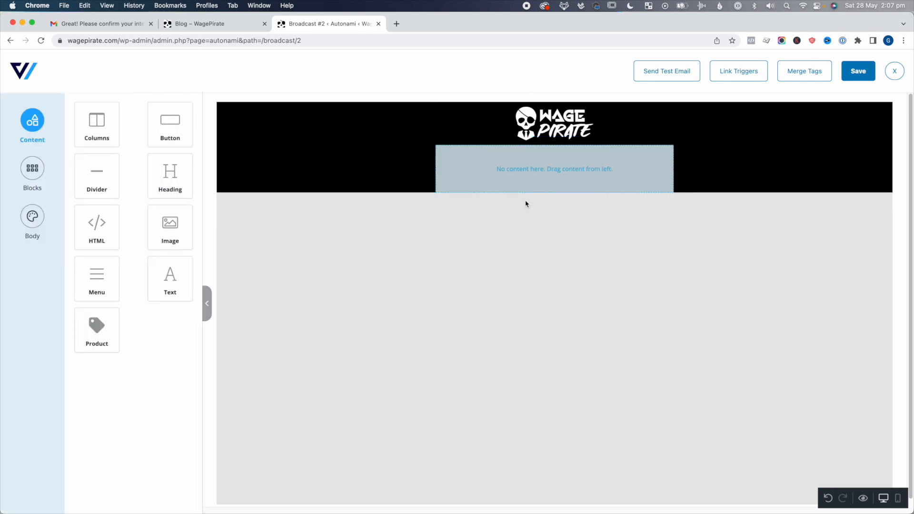
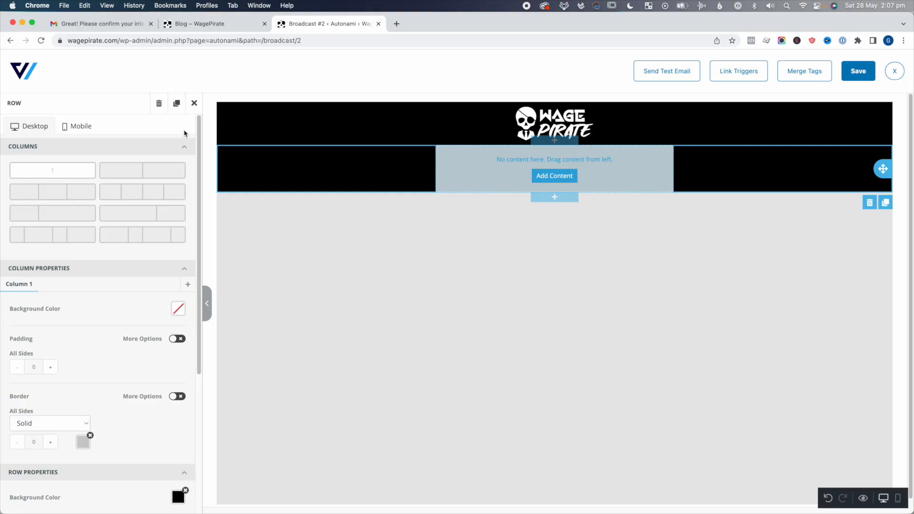
Add a heading block to the empty black row below the logo and set its text color to white
{"action": "left_click", "coordinate": [368, 208]}
{"action": "left_click_drag", "start_coordinate": [168, 171], "coordinate": [548, 174]}
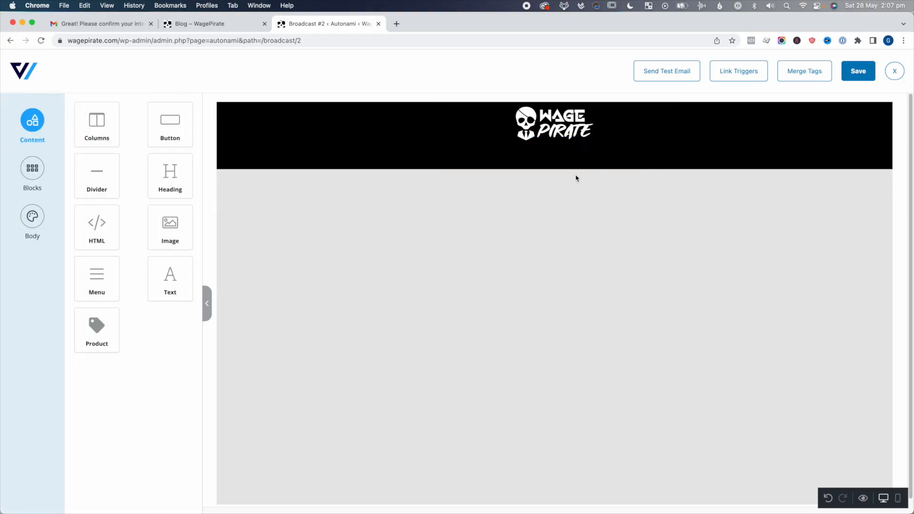
{"action": "left_click", "coordinate": [541, 157]}
{"action": "scroll", "coordinate": [81, 345], "scroll_direction": "down", "scroll_amount": 1}
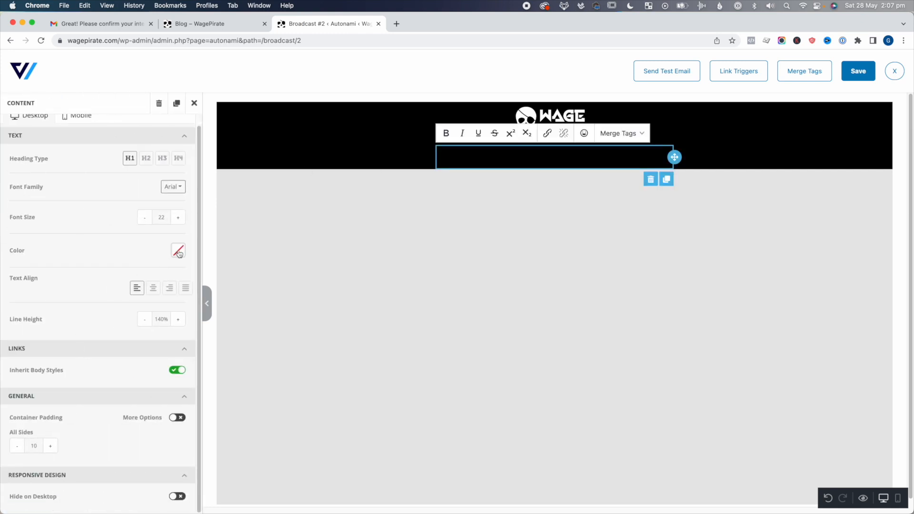
{"action": "left_click", "coordinate": [178, 252]}
{"action": "left_click", "coordinate": [121, 368]}
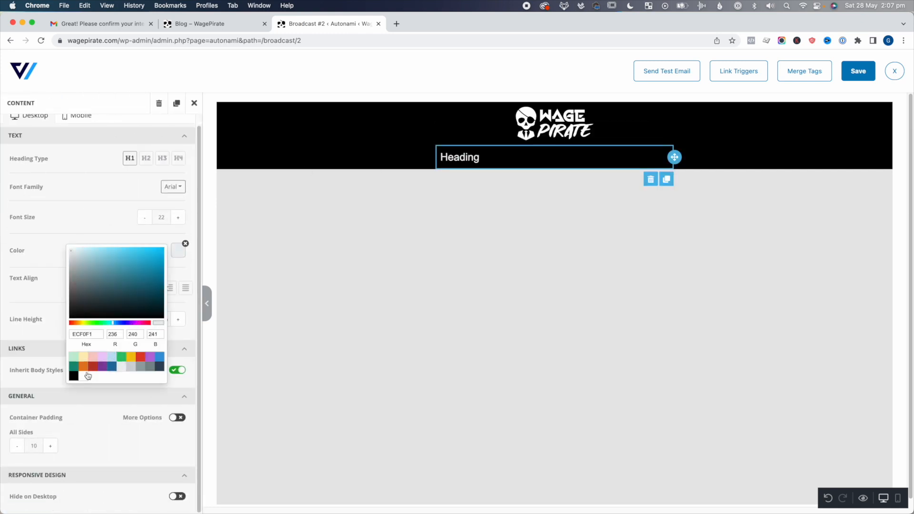
Replace the heading text with "Introducing..." and, on a second line, "The BEST Table of Contents plugin.. evererrr"
{"action": "double_click", "coordinate": [472, 158]}
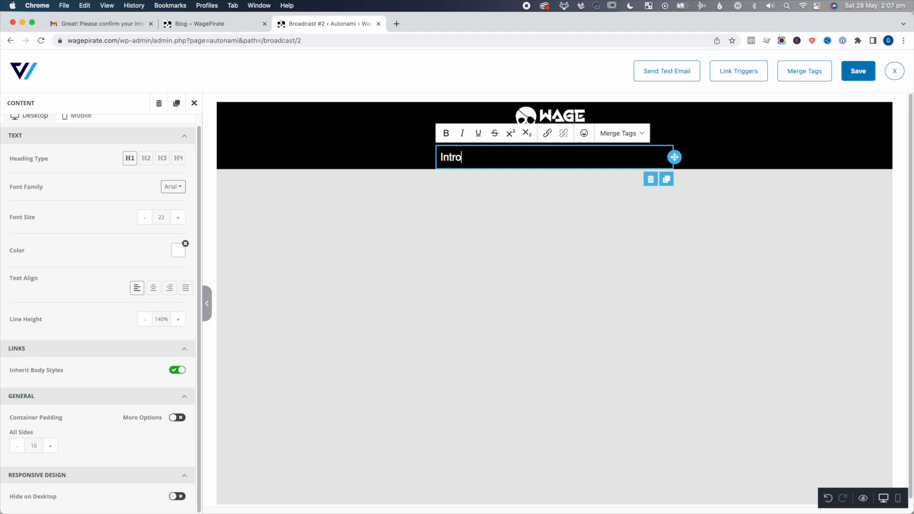
{"action": "type", "text": "Introducing..."}
{"action": "key", "text": "Return"}
{"action": "type", "text": "The Table of Contents plugin"}
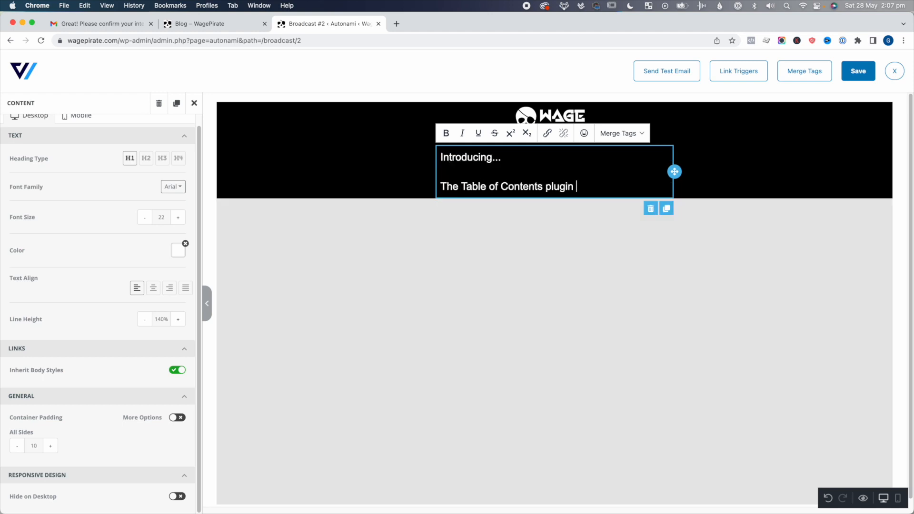
{"action": "left_click", "coordinate": [461, 187]}
{"action": "type", "text": "BEST"}
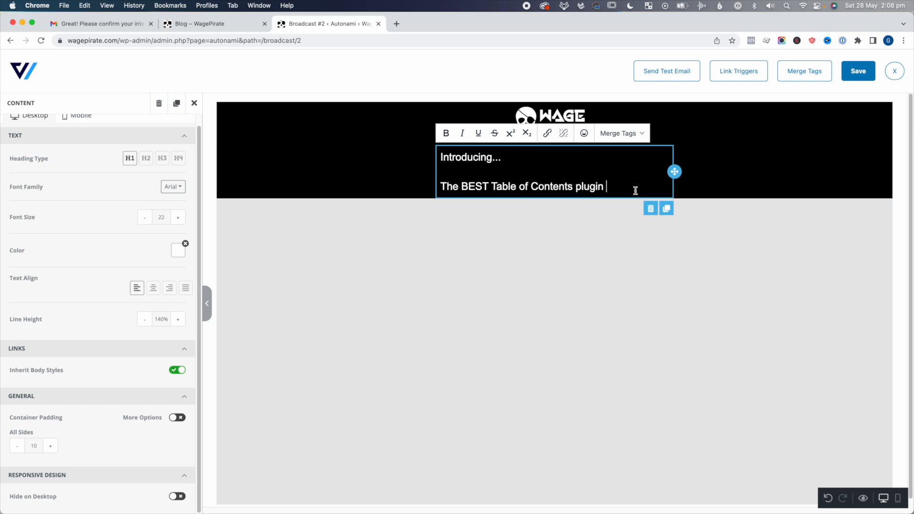
{"action": "left_click", "coordinate": [298, 149]}
{"action": "left_click", "coordinate": [368, 237]}
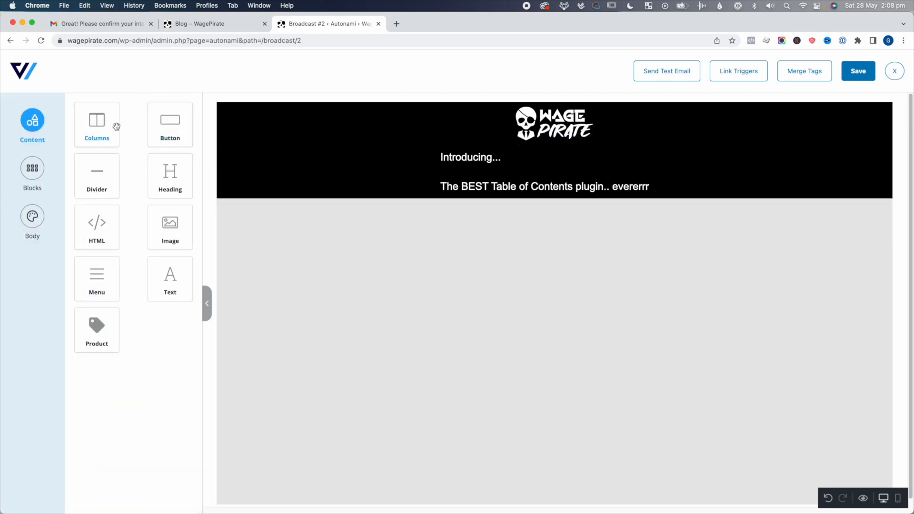
Add a single-column row beneath the heading row and set the row's background color to white
{"action": "left_click_drag", "start_coordinate": [106, 126], "coordinate": [500, 222]}
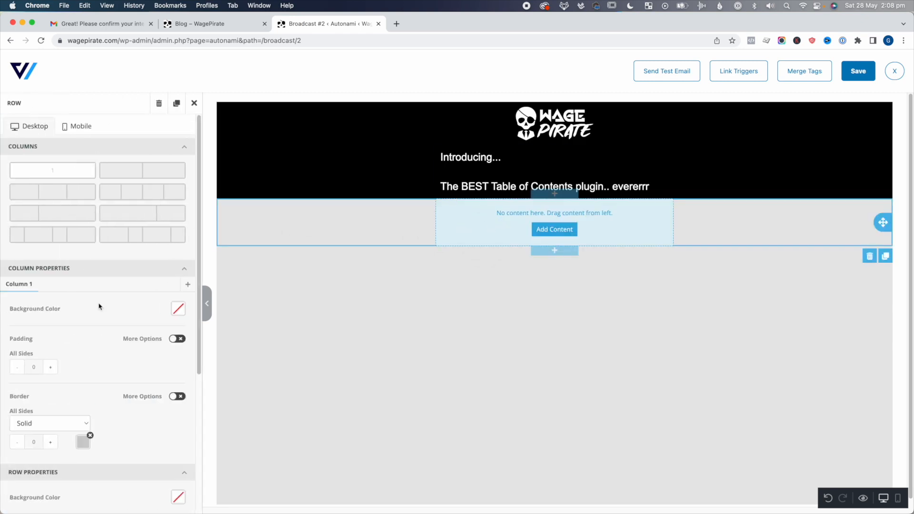
{"action": "scroll", "coordinate": [110, 225], "scroll_direction": "down", "scroll_amount": 5}
{"action": "left_click", "coordinate": [177, 309]}
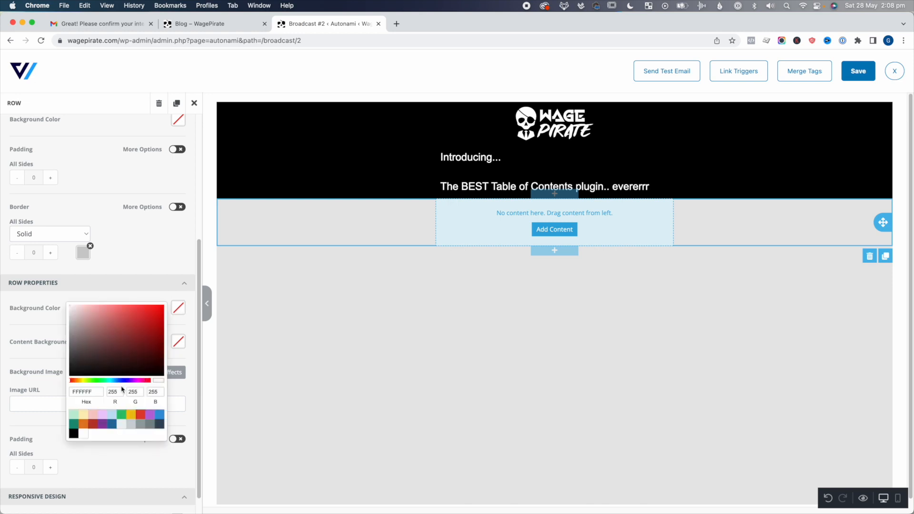
{"action": "left_click", "coordinate": [84, 433]}
{"action": "left_click", "coordinate": [455, 240]}
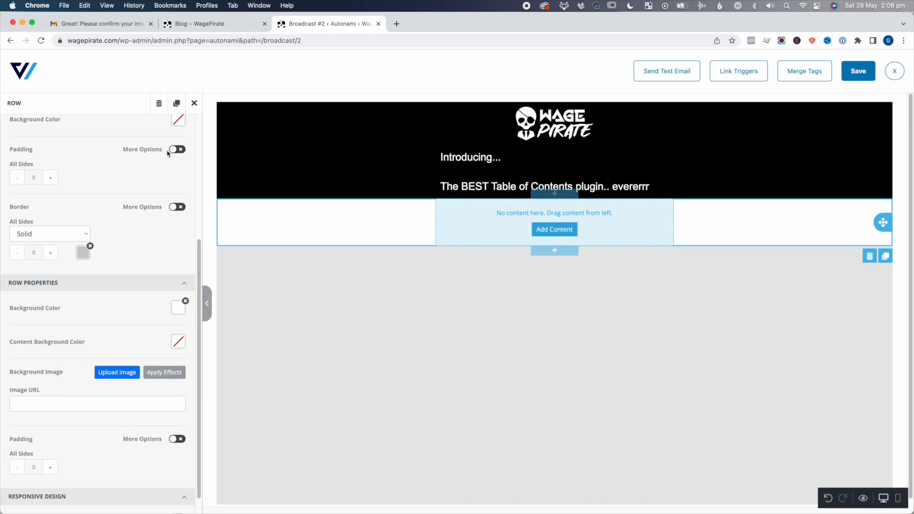
{"action": "scroll", "coordinate": [172, 138], "scroll_direction": "up", "scroll_amount": 5}
{"action": "left_click", "coordinate": [314, 270]}
{"action": "left_click", "coordinate": [459, 237]}
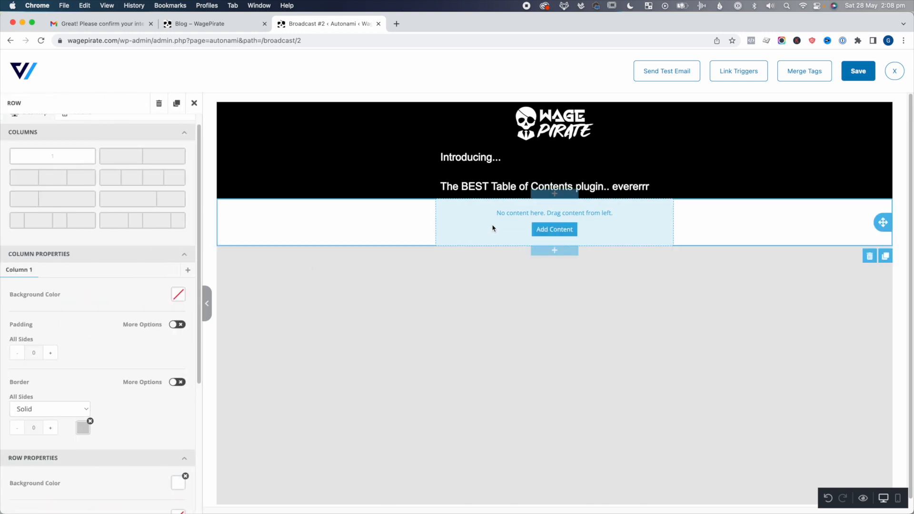
{"action": "left_click", "coordinate": [194, 102]}
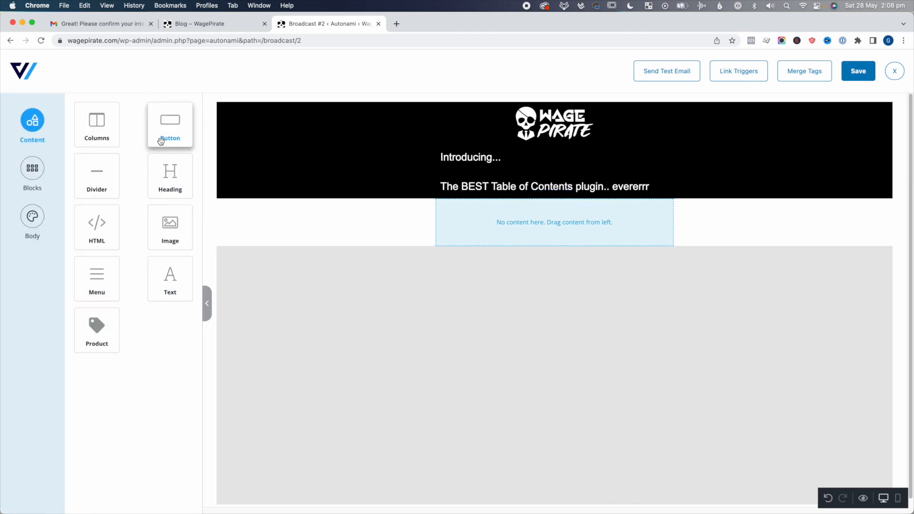
Add a text block to the white row and replace its text with "Hi", the contact First Name merge tag and a comma
{"action": "left_click_drag", "start_coordinate": [167, 283], "coordinate": [490, 222]}
{"action": "key", "text": "super+f"}
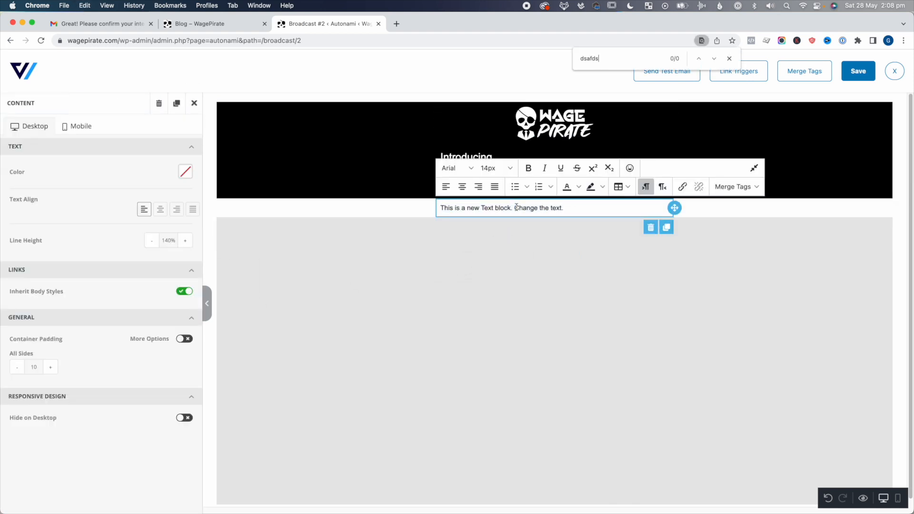
{"action": "left_click", "coordinate": [741, 186]}
{"action": "mouse_move", "coordinate": [737, 205]}
{"action": "scroll", "coordinate": [788, 267], "scroll_direction": "down", "scroll_amount": 3}
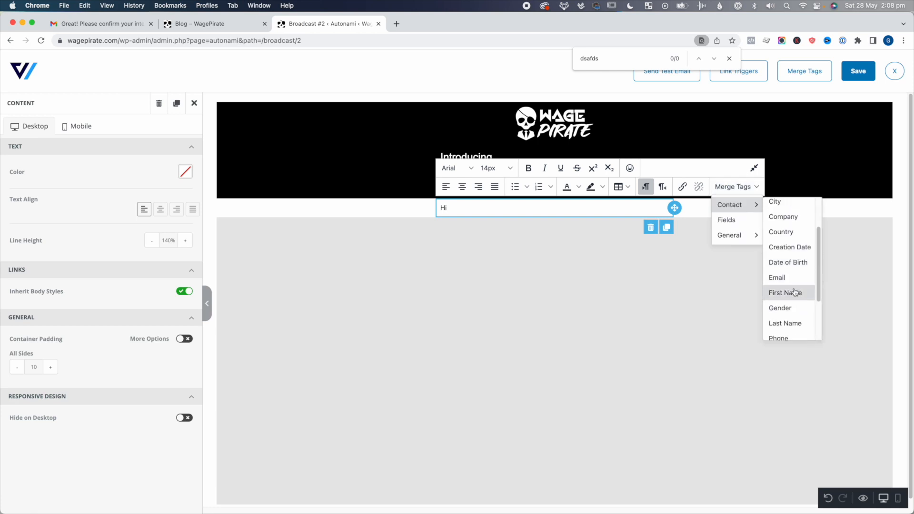
{"action": "left_click", "coordinate": [790, 292]}
{"action": "type", "text": ","}
Below the greeting, write "We are live!" and "The TOC plugin that you pre-registered for is now available for sale." as separate paragraphs
{"action": "key", "text": "Return"}
{"action": "key", "text": "Return"}
{"action": "type", "text": "We are "}
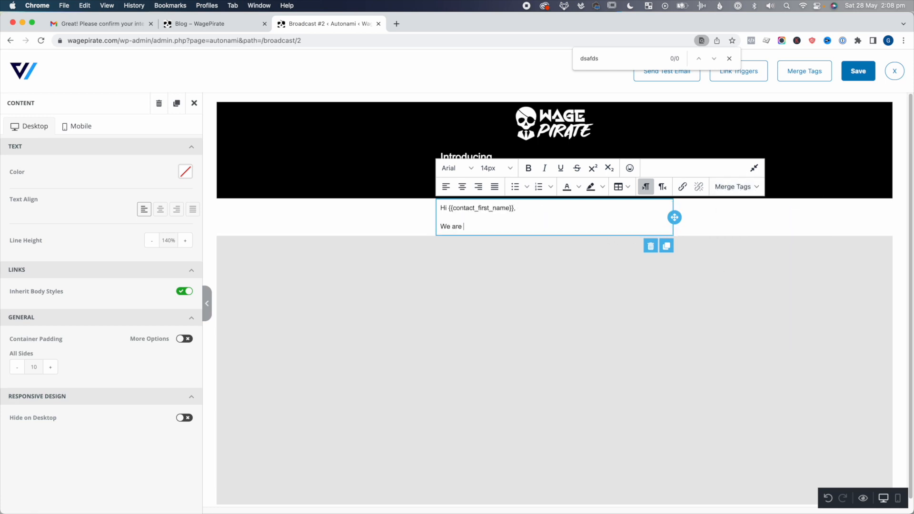
{"action": "type", "text": "live!"}
{"action": "key", "text": "Return"}
{"action": "type", "text": "TOC plugin that you pre"}
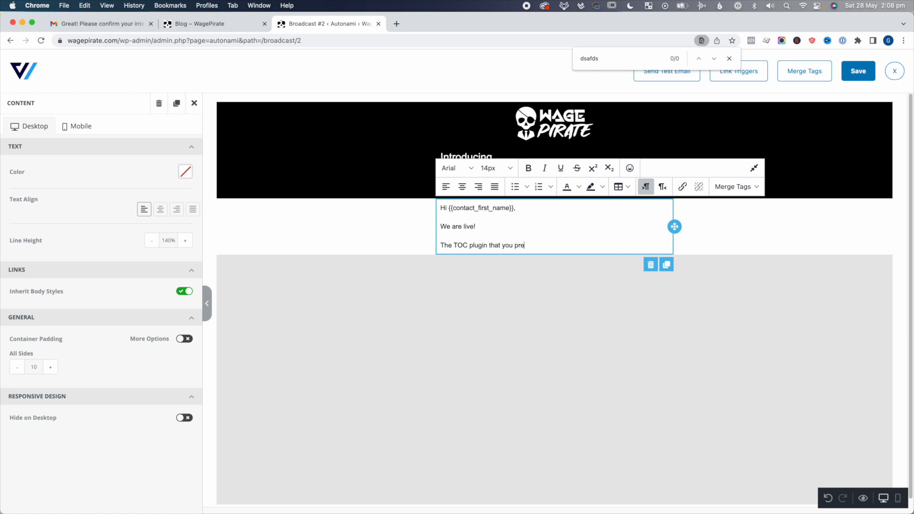
{"action": "type", "text": "-registered for is now available for sale."}
{"action": "key", "text": "Return"}
{"action": "key", "text": "BackSpace"}
{"action": "left_click", "coordinate": [367, 281]}
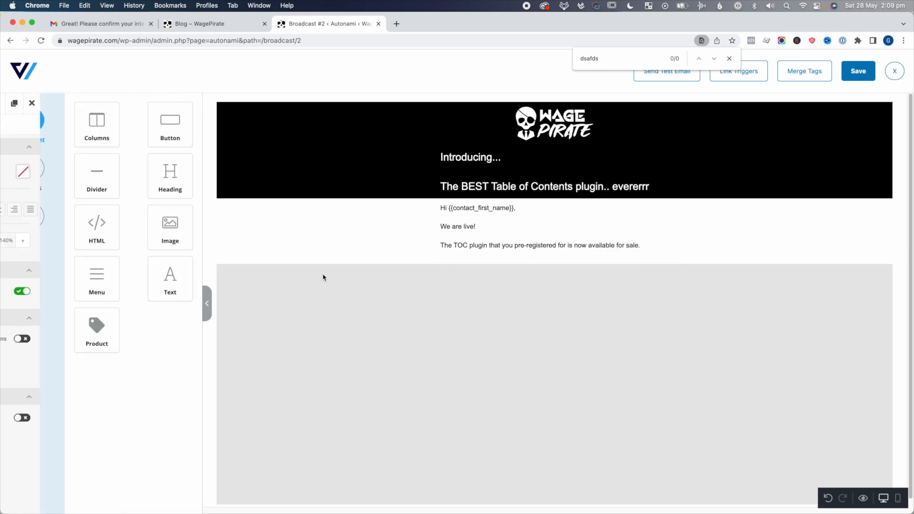
Add a button labelled "Buy Now" below the text block, then save the design and leave the email editor
{"action": "left_click_drag", "start_coordinate": [170, 125], "coordinate": [569, 272]}
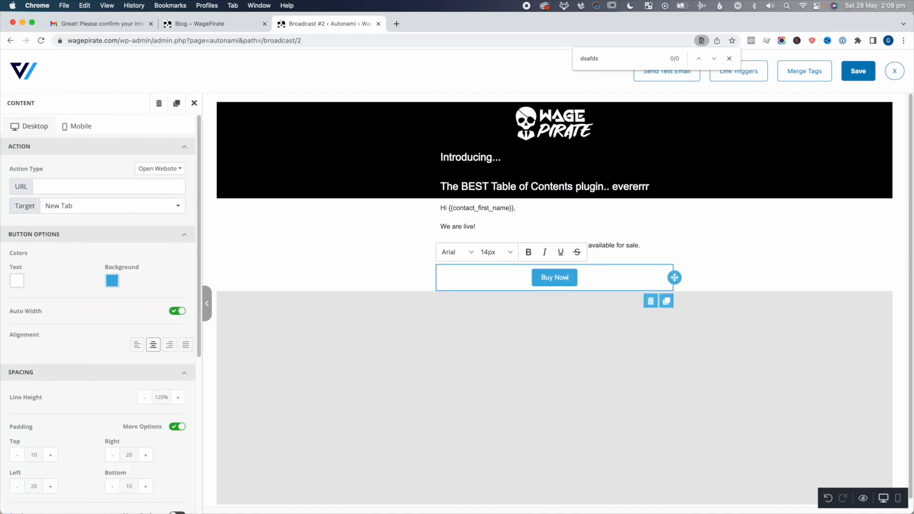
{"action": "left_click", "coordinate": [464, 430]}
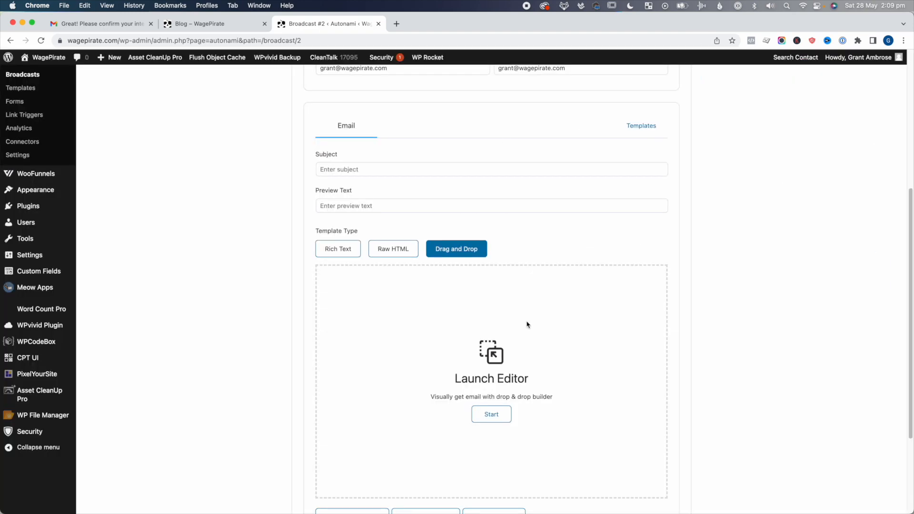
Set the broadcast's email subject to "The BEST TOC plugin is finally HERE!"
{"action": "scroll", "coordinate": [526, 323], "scroll_direction": "down", "scroll_amount": 3}
{"action": "scroll", "coordinate": [286, 348], "scroll_direction": "up", "scroll_amount": 5}
{"action": "left_click", "coordinate": [335, 281]}
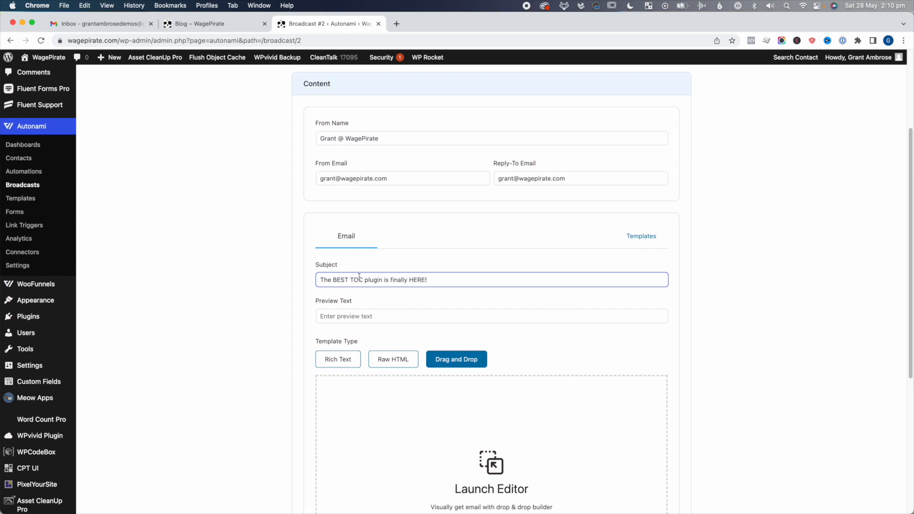
Send a test email of the broadcast
{"action": "scroll", "coordinate": [369, 333], "scroll_direction": "down", "scroll_amount": 1}
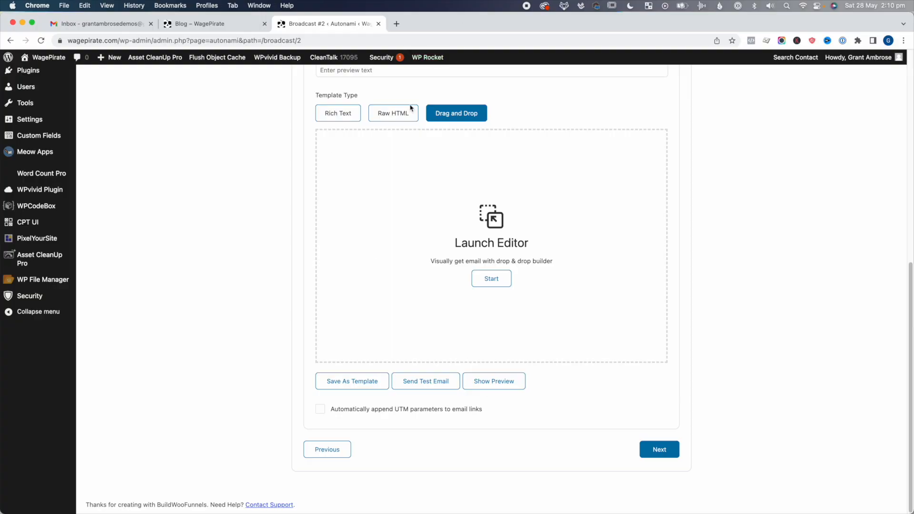
{"action": "scroll", "coordinate": [420, 73], "scroll_direction": "up", "scroll_amount": 3}
{"action": "scroll", "coordinate": [496, 243], "scroll_direction": "down", "scroll_amount": 3}
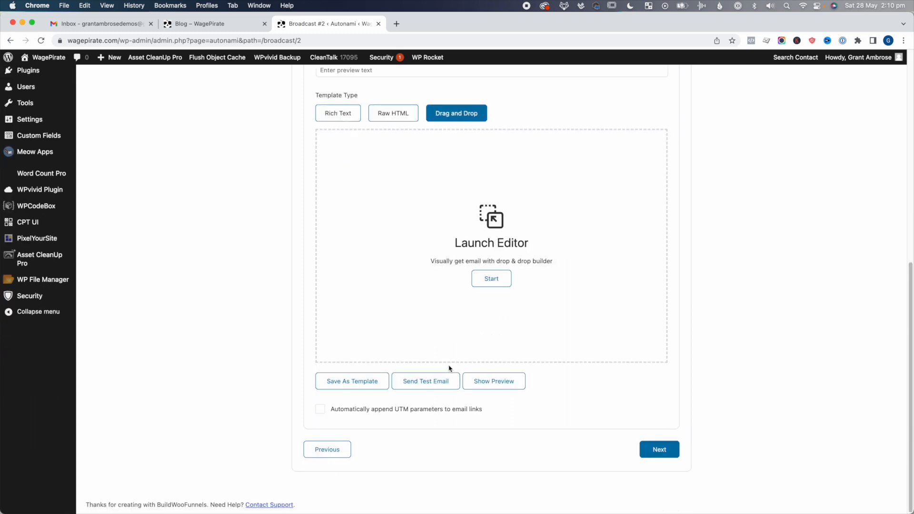
{"action": "left_click", "coordinate": [411, 383]}
{"action": "left_click", "coordinate": [446, 434]}
Switch to Gmail, open the received test email and review its subject, branded header, greeting and body text
{"action": "key", "text": "super+1"}
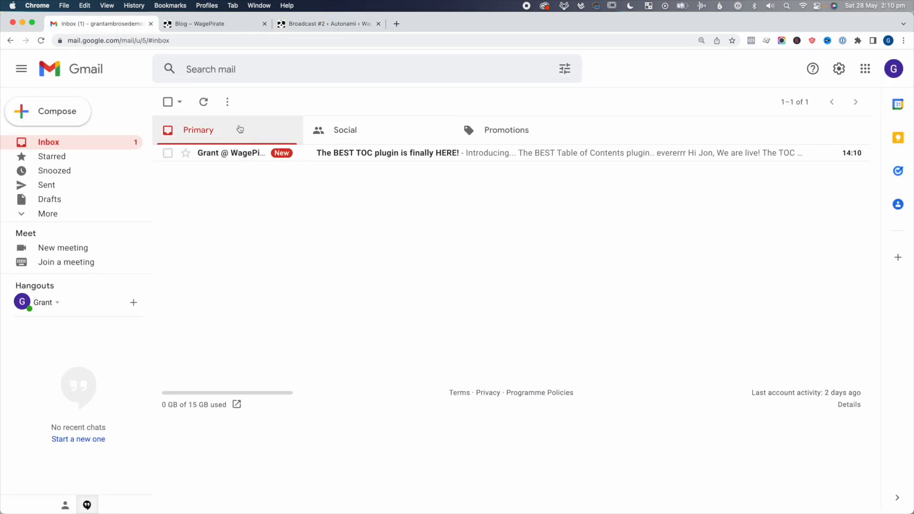
{"action": "left_click", "coordinate": [378, 155]}
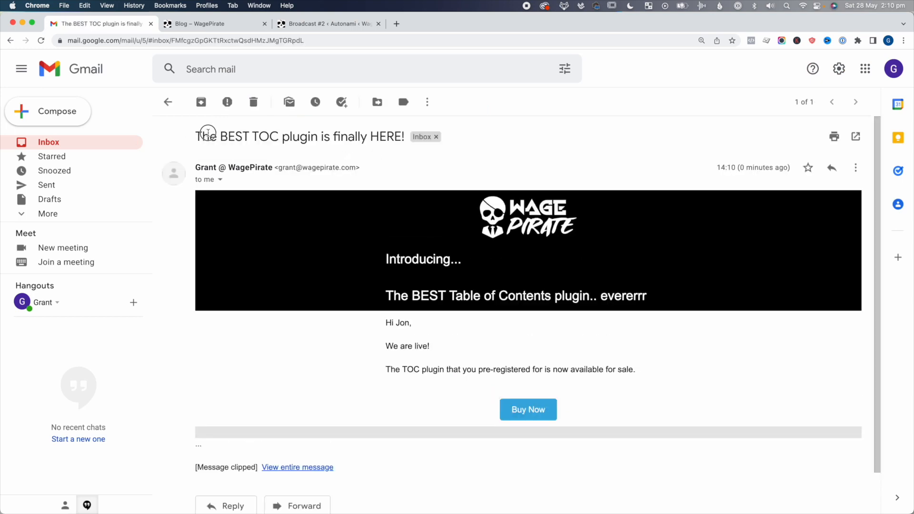
{"action": "left_click_drag", "start_coordinate": [206, 133], "coordinate": [371, 137]}
{"action": "left_click", "coordinate": [425, 245]}
{"action": "scroll", "coordinate": [426, 248], "scroll_direction": "down", "scroll_amount": 1}
{"action": "scroll", "coordinate": [523, 190], "scroll_direction": "up", "scroll_amount": 1}
{"action": "left_click_drag", "start_coordinate": [405, 368], "coordinate": [538, 371]}
{"action": "left_click", "coordinate": [539, 371]}
{"action": "left_click_drag", "start_coordinate": [387, 370], "coordinate": [535, 368]}
{"action": "left_click", "coordinate": [536, 369]}
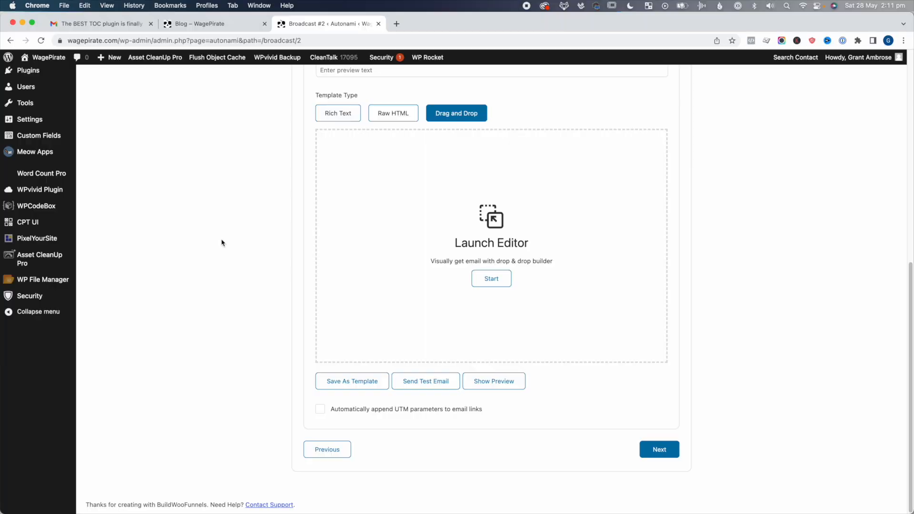
{"action": "scroll", "coordinate": [222, 243], "scroll_direction": "up", "scroll_amount": 5}
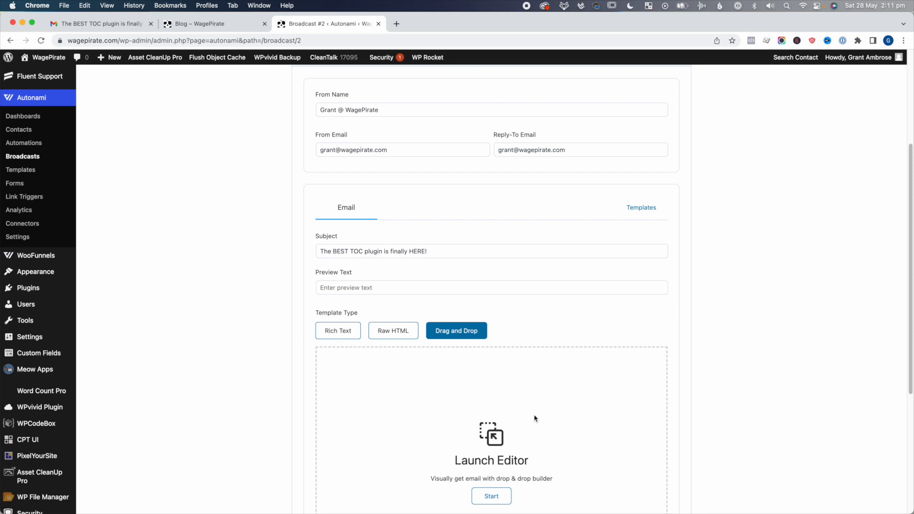
{"action": "scroll", "coordinate": [534, 418], "scroll_direction": "down", "scroll_amount": 2}
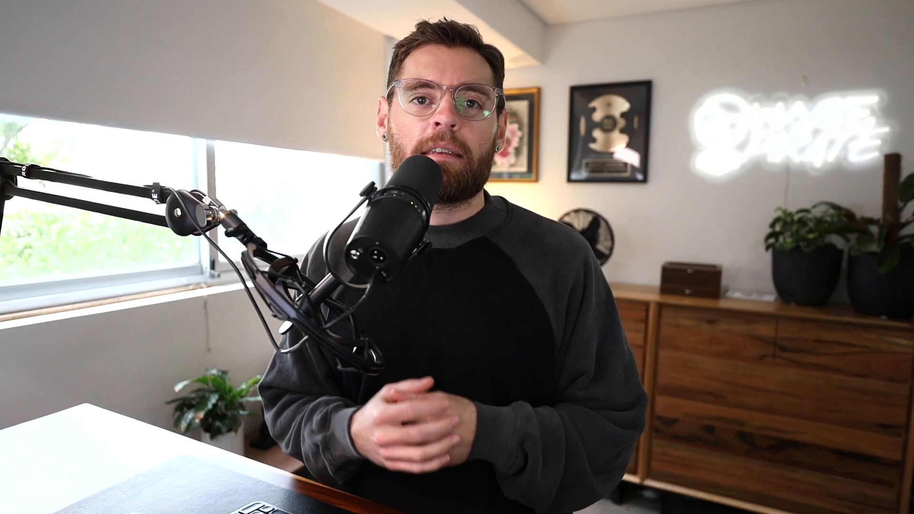